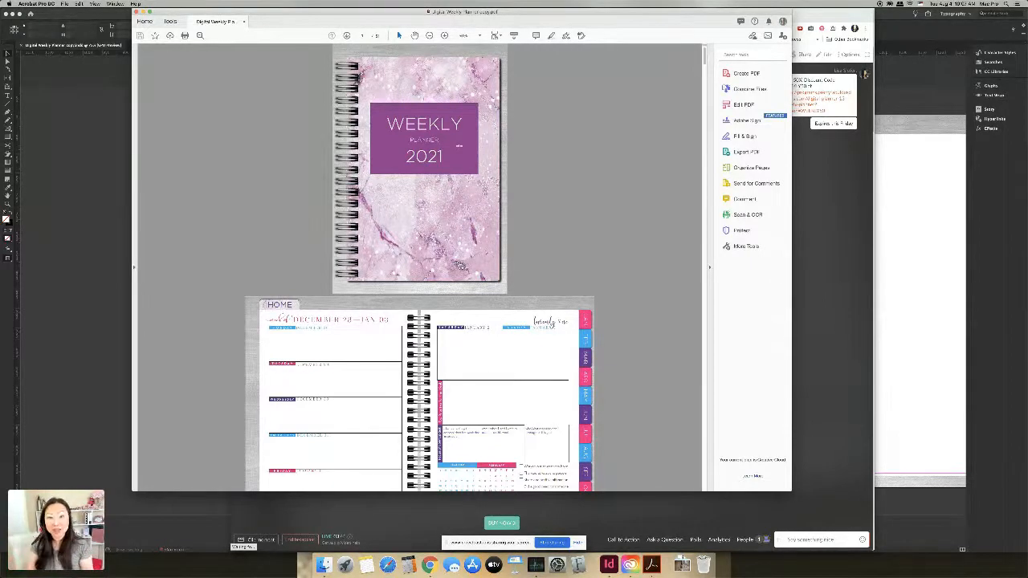
Step: Test the tabs by jumping to April 26 – May 02, then September 27 – Oct 03, then back to April
scroll(420, 269, "down", 2)
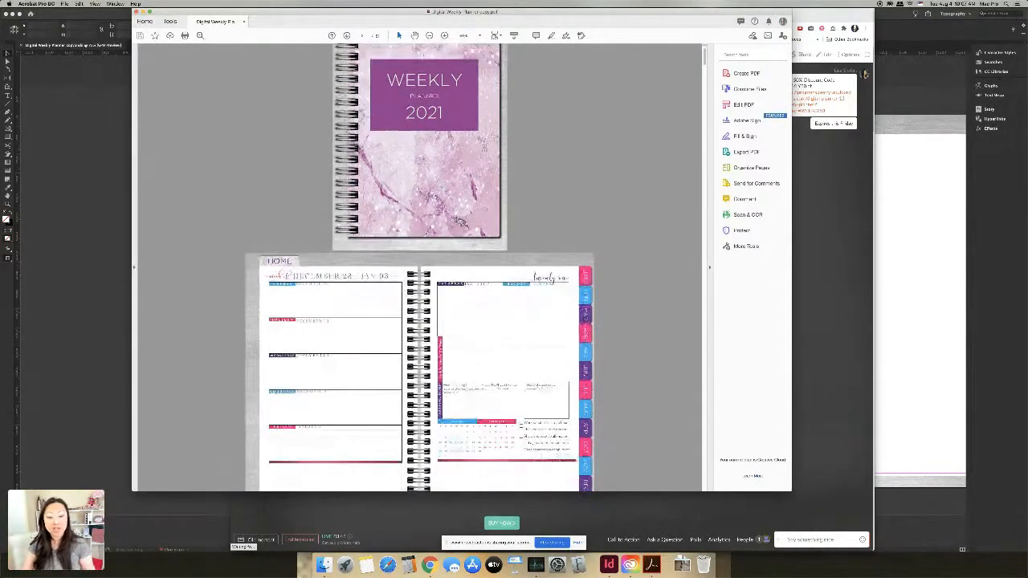
scroll(420, 269, "down", 2)
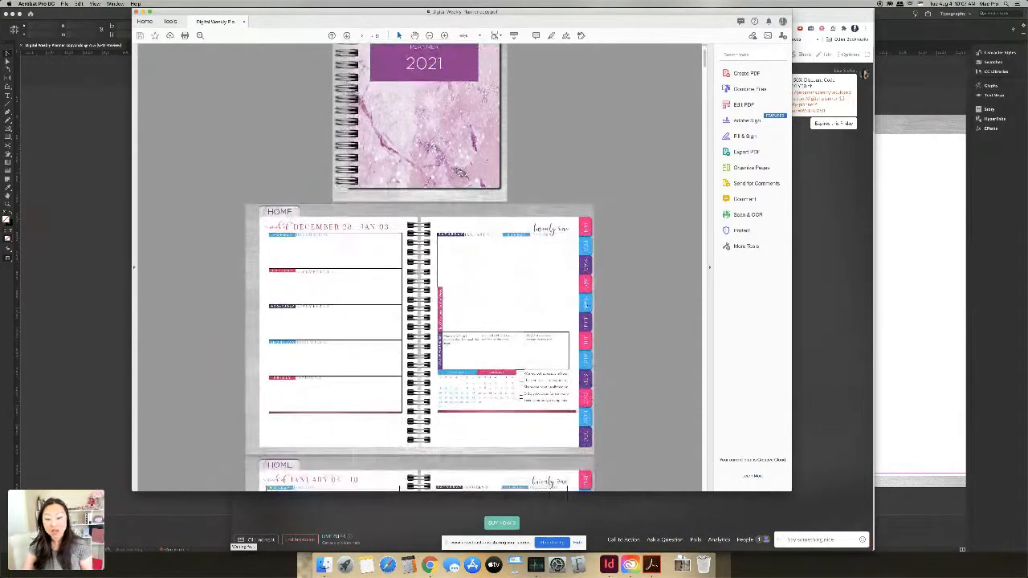
left_click(585, 305)
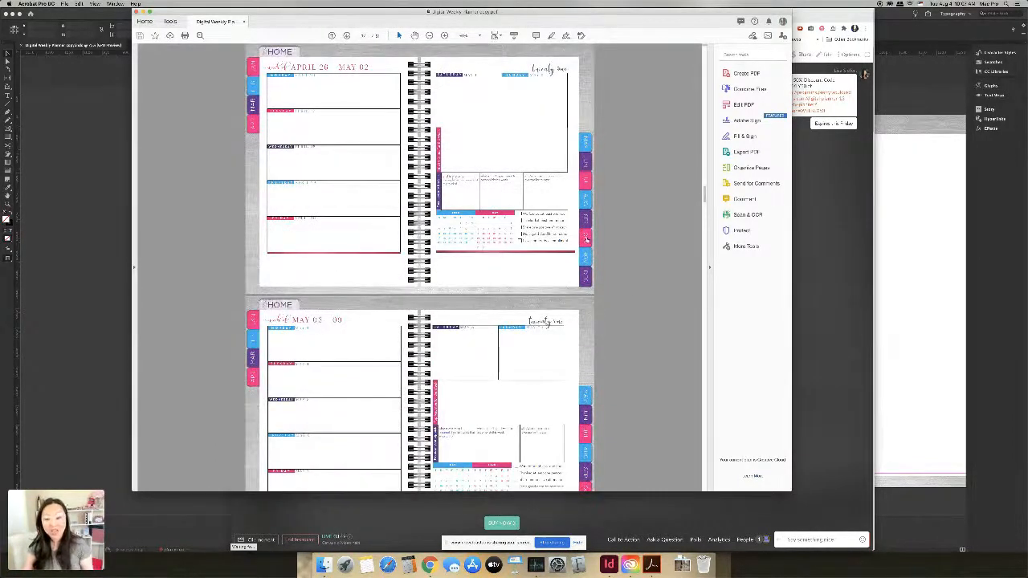
left_click(586, 239)
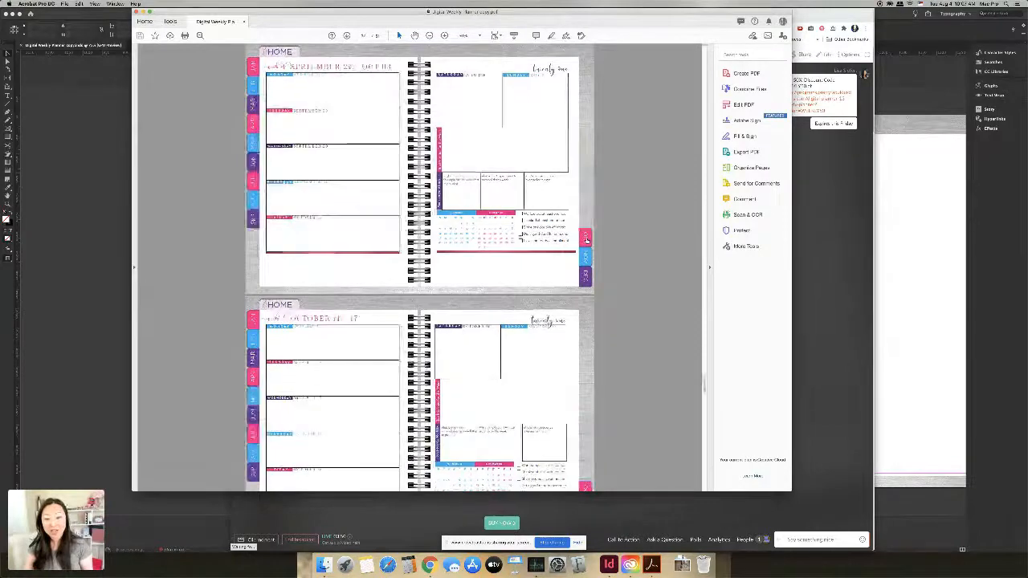
left_click(249, 141)
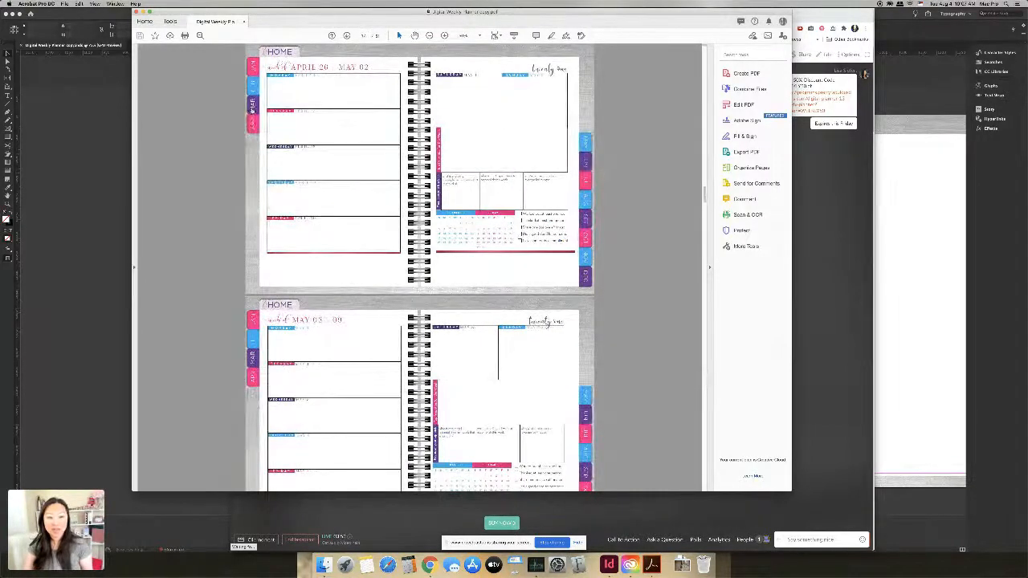
Step: Jump to the March 01 and February 01 spreads, then a September spread and November 29 – Dec 05
left_click(252, 109)
left_click(252, 87)
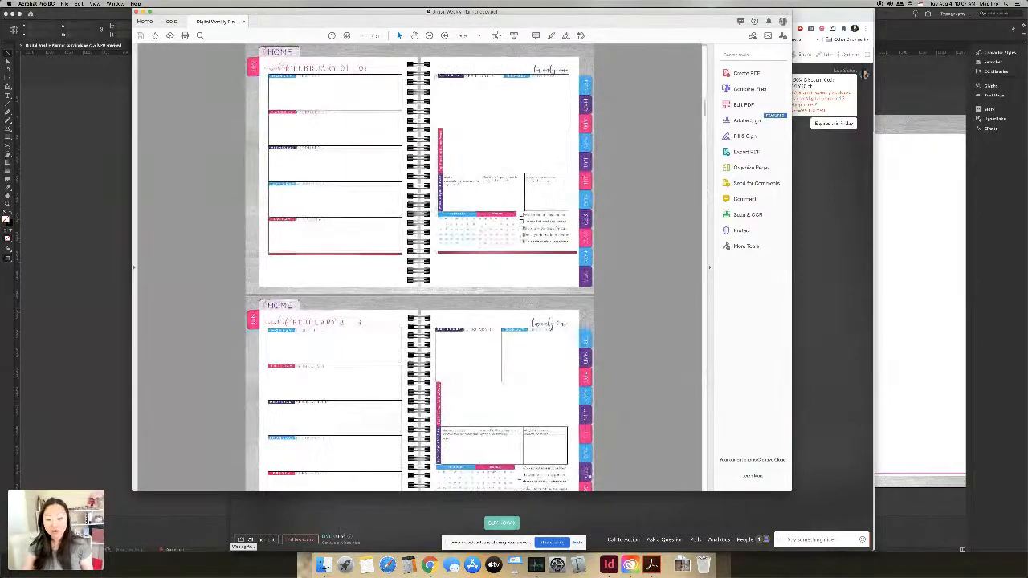
left_click(587, 477)
scroll(586, 434, "down", 3)
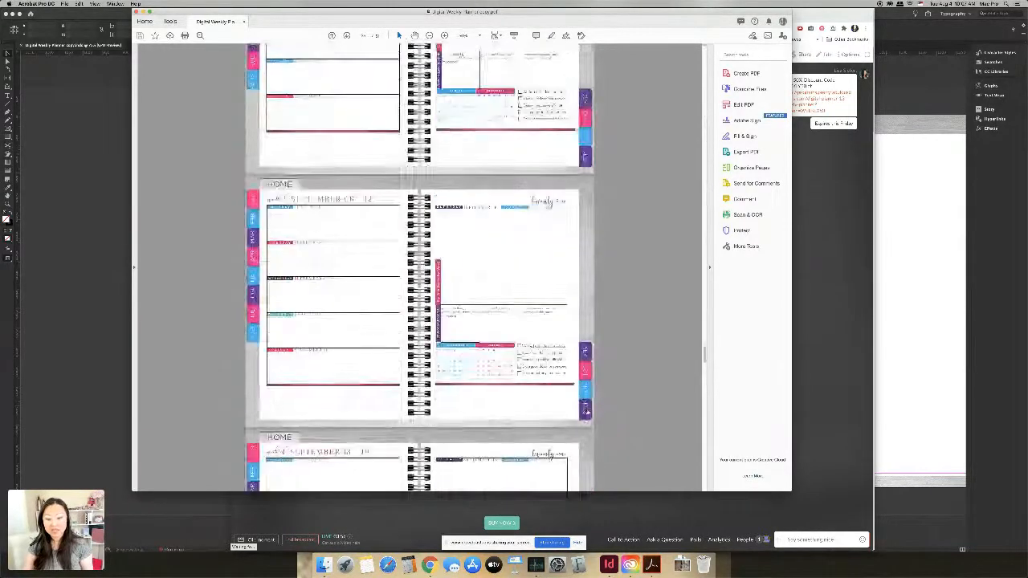
left_click(586, 412)
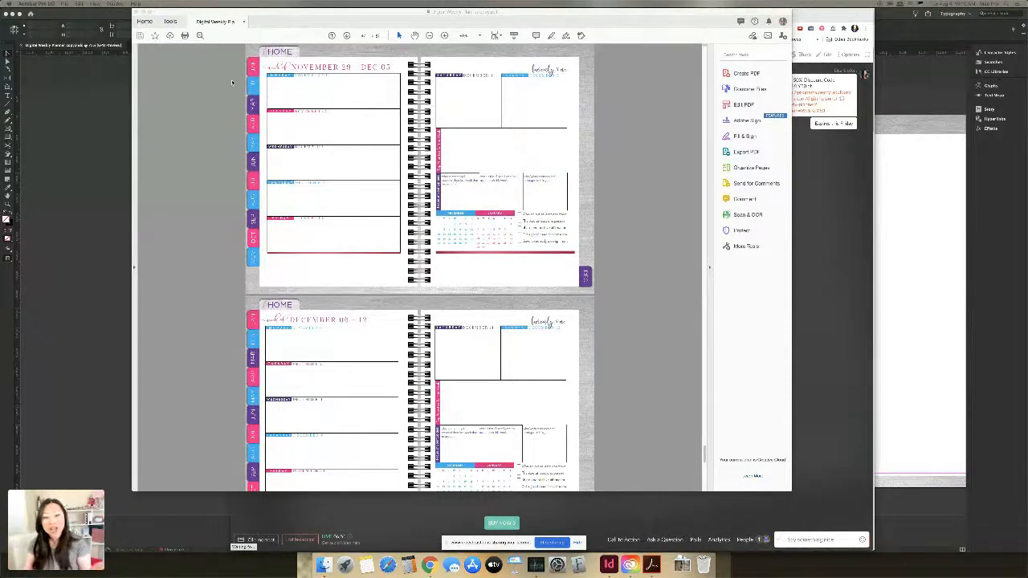
Step: Scroll back up through the weekly spreads, clearing an accidental selection on the page
scroll(305, 180, "up", 8)
scroll(305, 180, "up", 15)
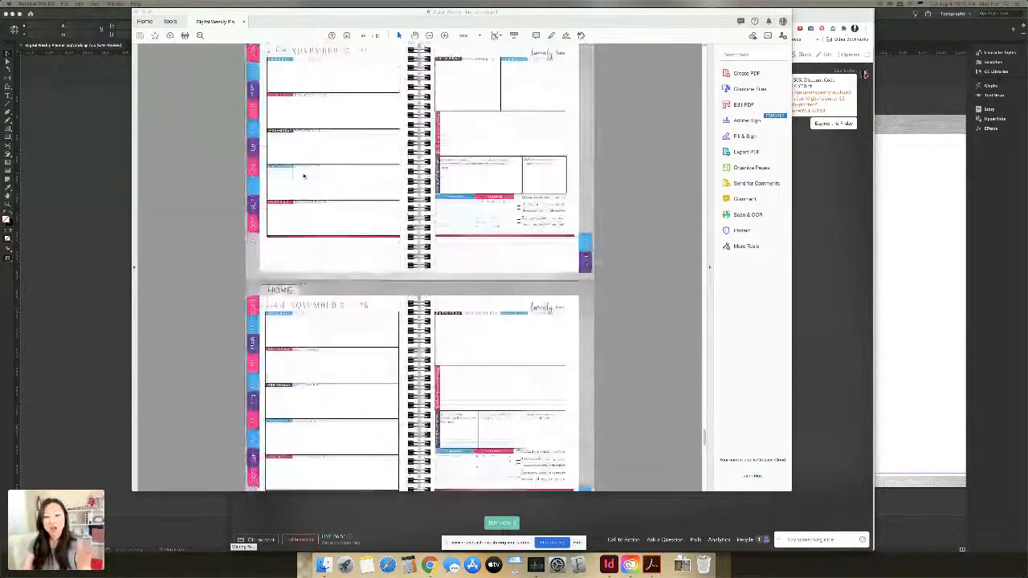
scroll(304, 169, "up", 15)
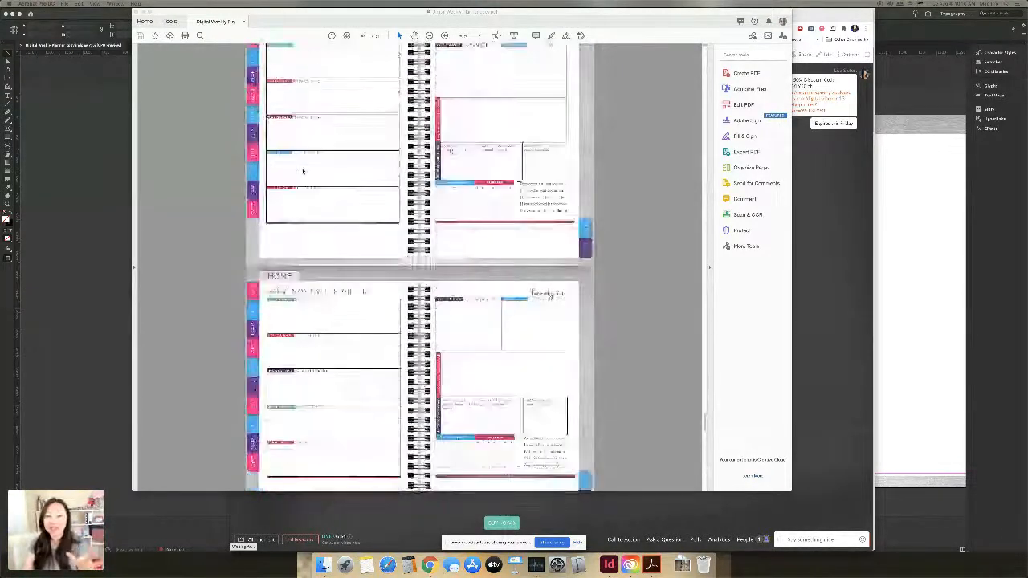
scroll(306, 168, "up", 10)
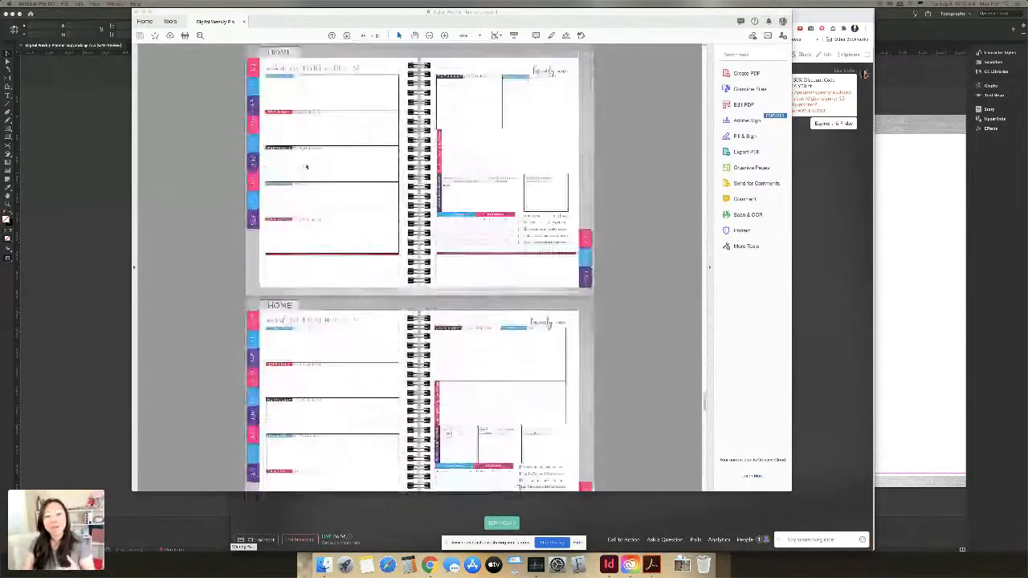
scroll(324, 158, "up", 2)
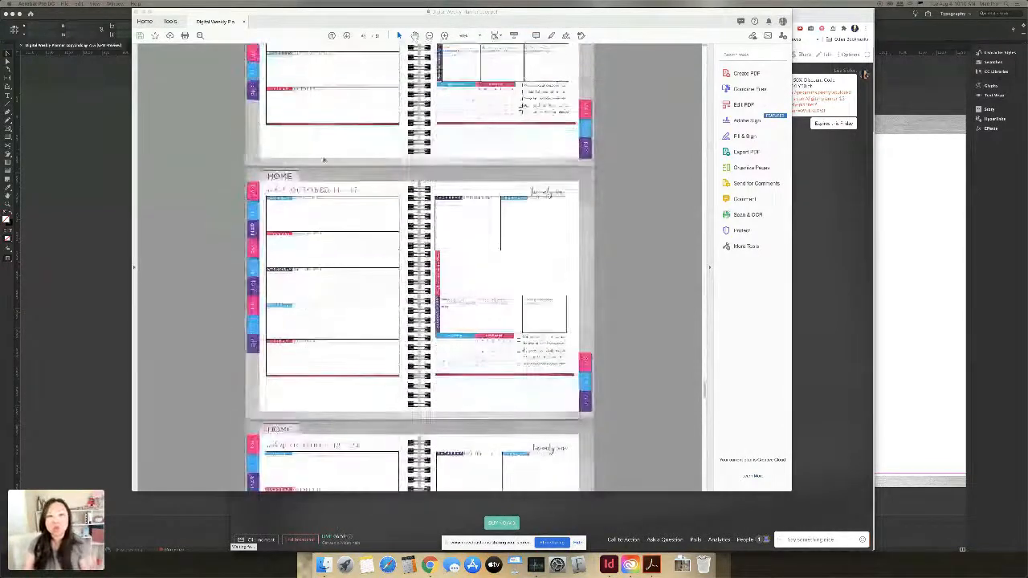
scroll(324, 158, "down", 3)
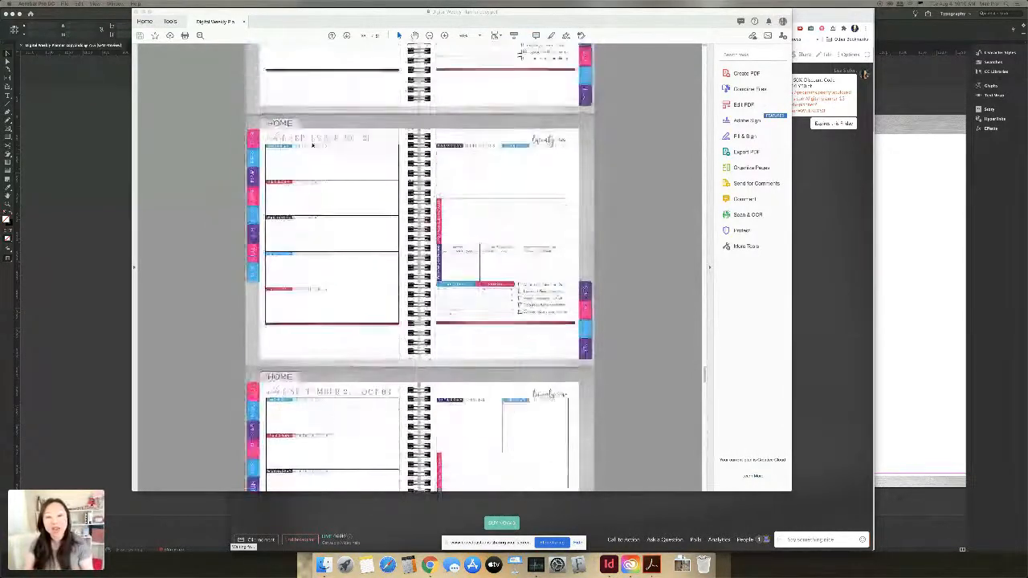
scroll(324, 158, "down", 2)
scroll(324, 158, "up", 2)
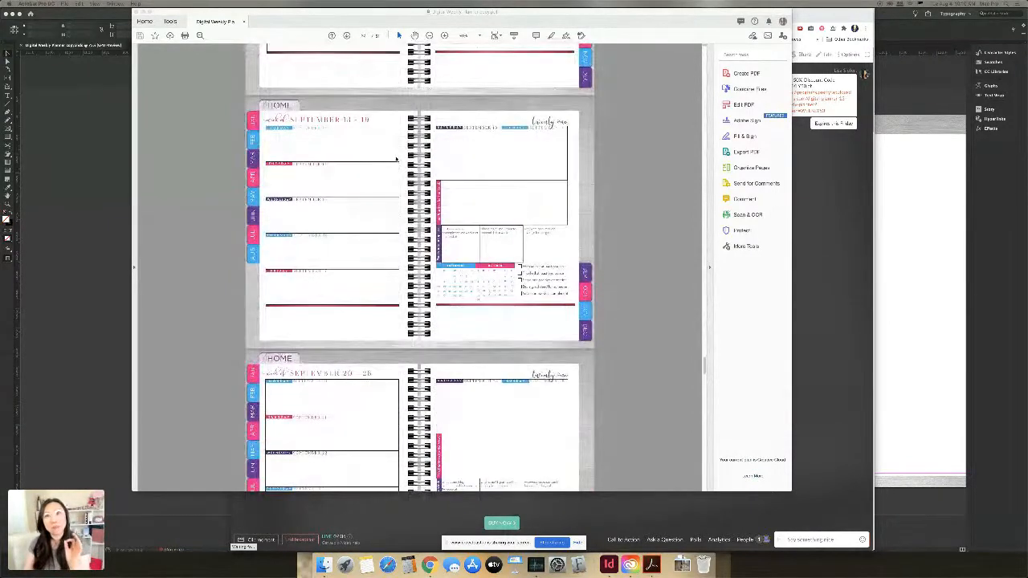
scroll(397, 156, "up", 1)
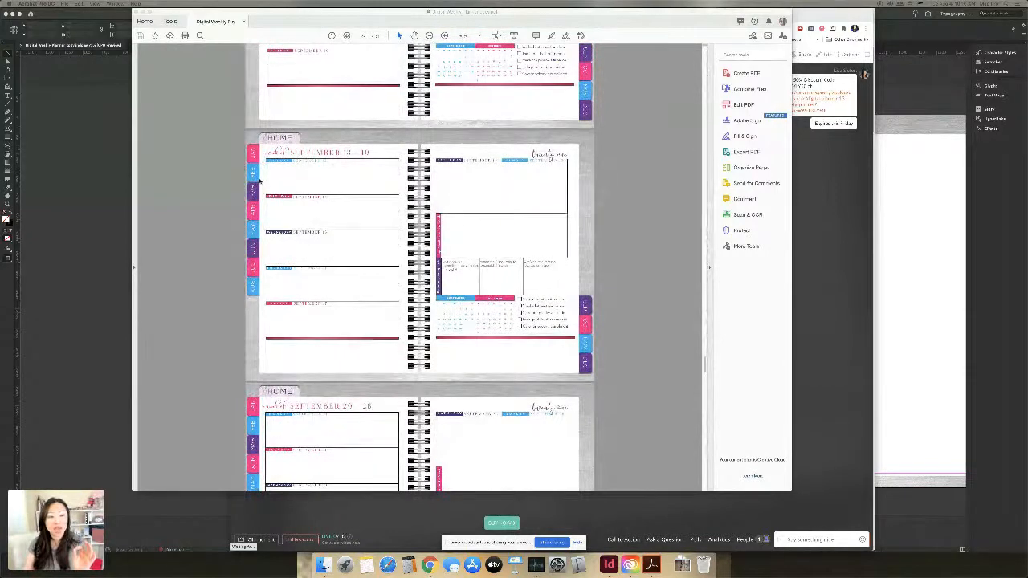
scroll(266, 182, "up", 4)
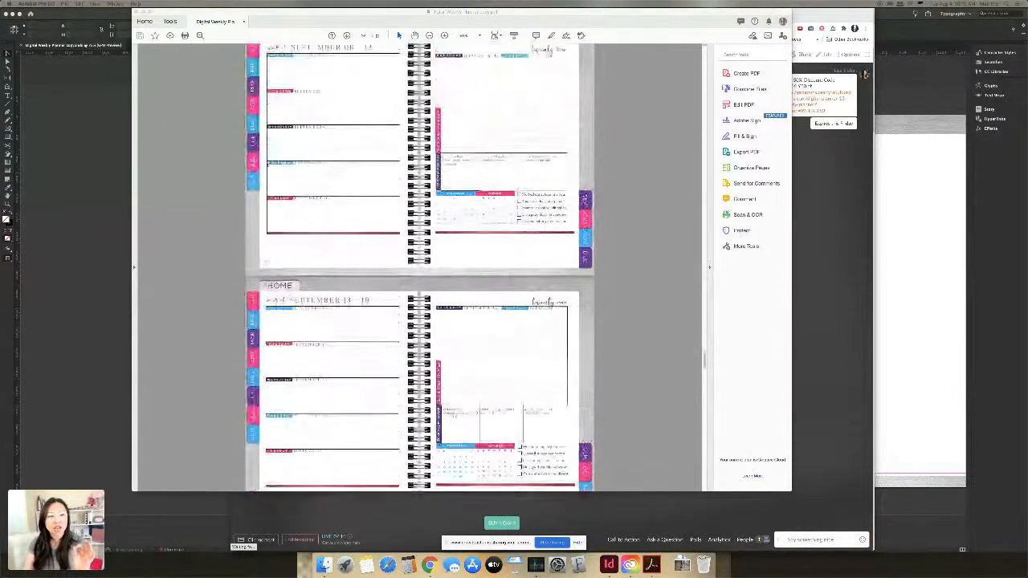
scroll(268, 153, "up", 7)
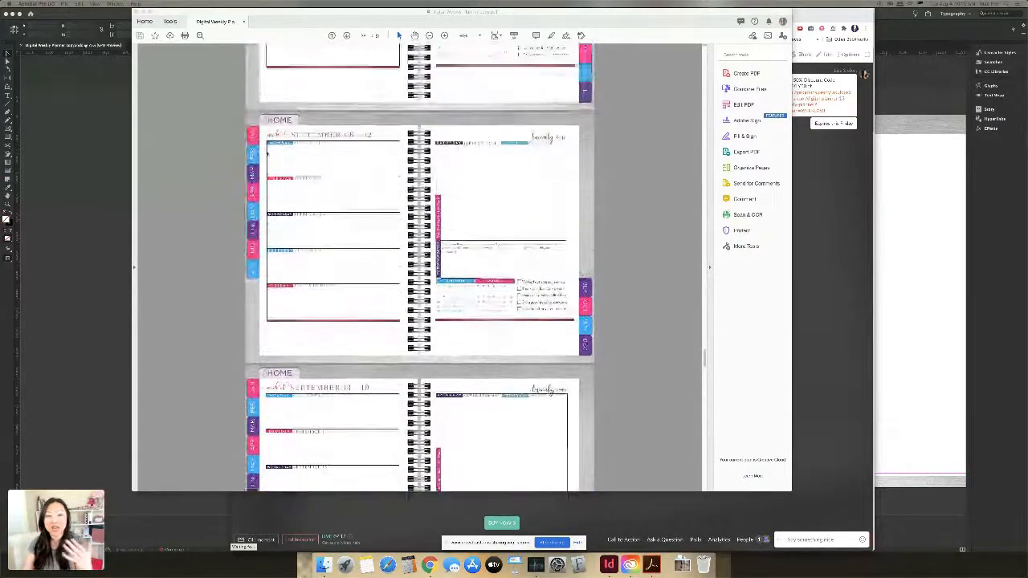
scroll(261, 147, "up", 8)
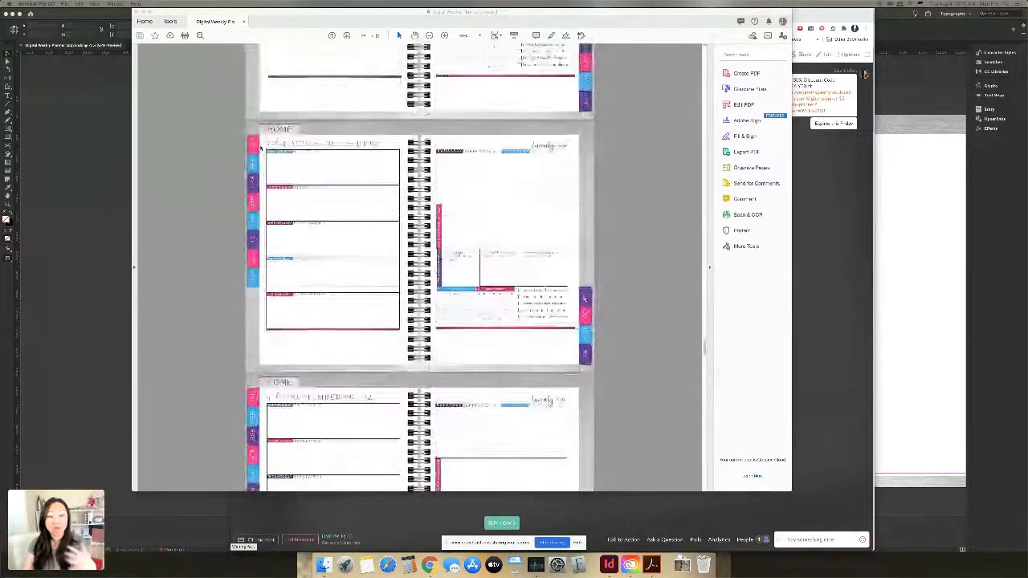
scroll(261, 147, "up", 2)
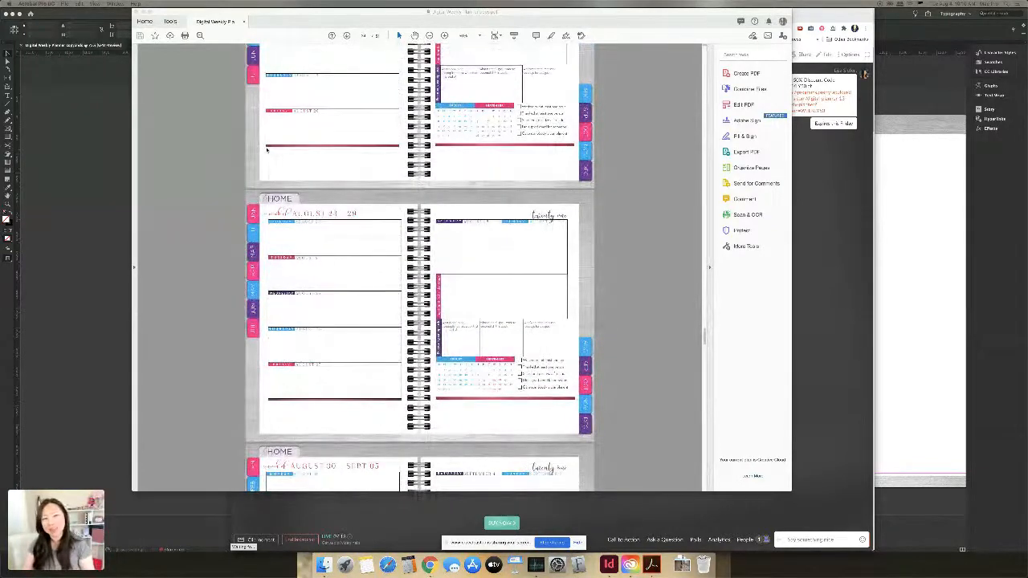
scroll(267, 149, "up", 6)
scroll(267, 151, "up", 3)
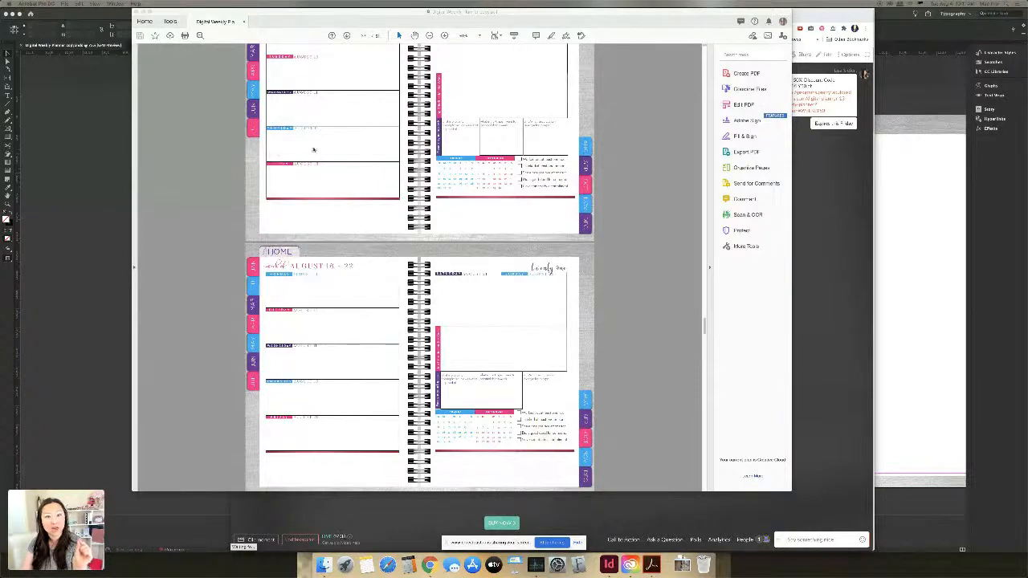
scroll(432, 154, "up", 3)
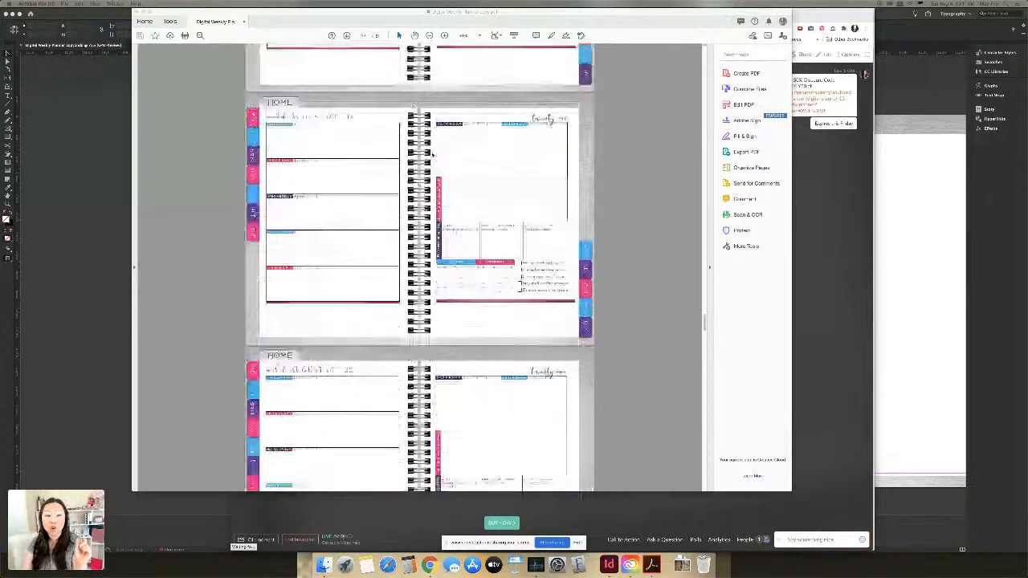
left_click(430, 154)
left_click(472, 193)
scroll(481, 241, "up", 1)
left_click(634, 201)
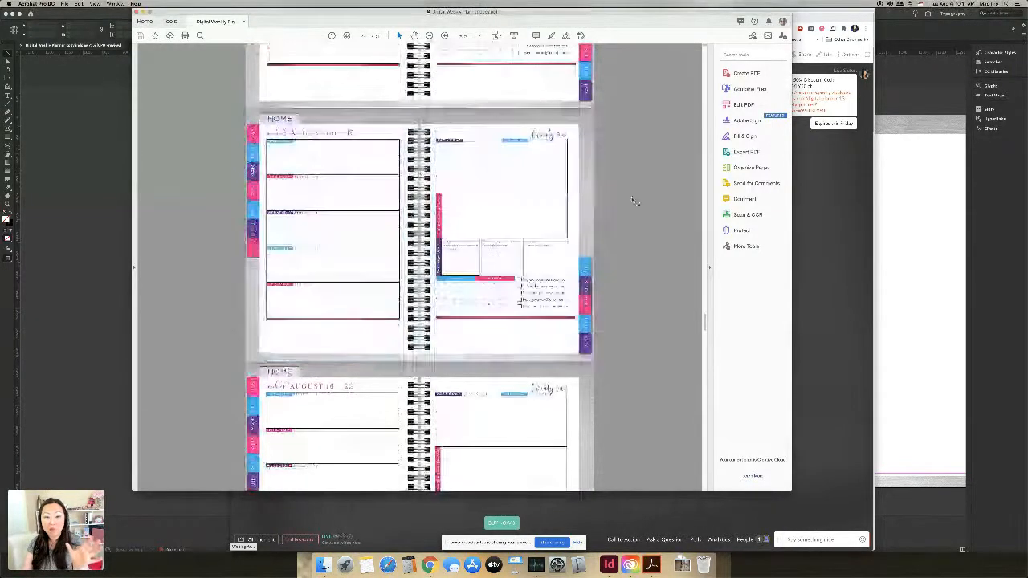
Step: Keep scrolling up through the earlier spreads, then close the PDF to return to InDesign
scroll(634, 201, "up", 1)
scroll(634, 201, "down", 3)
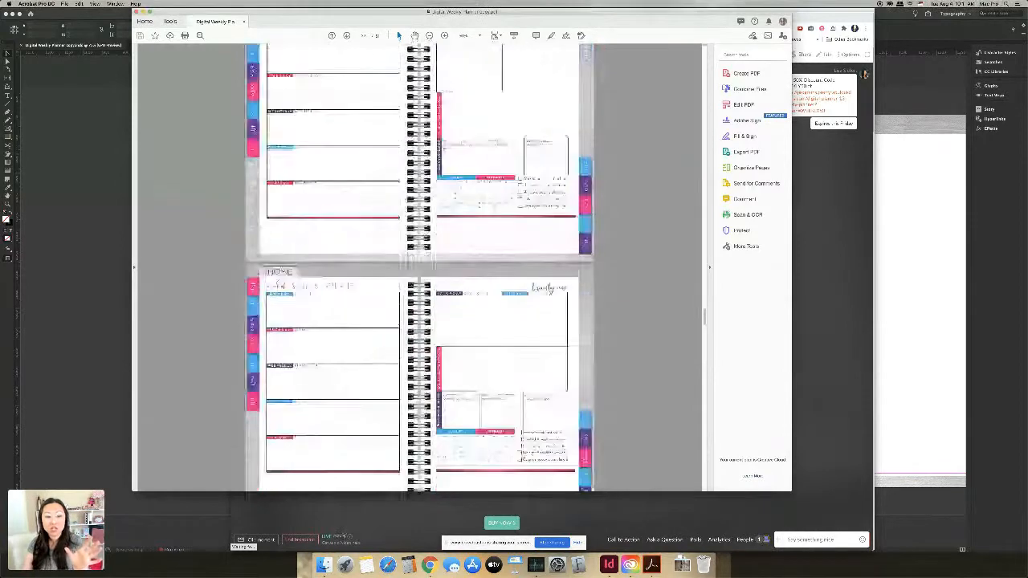
scroll(634, 200, "up", 1)
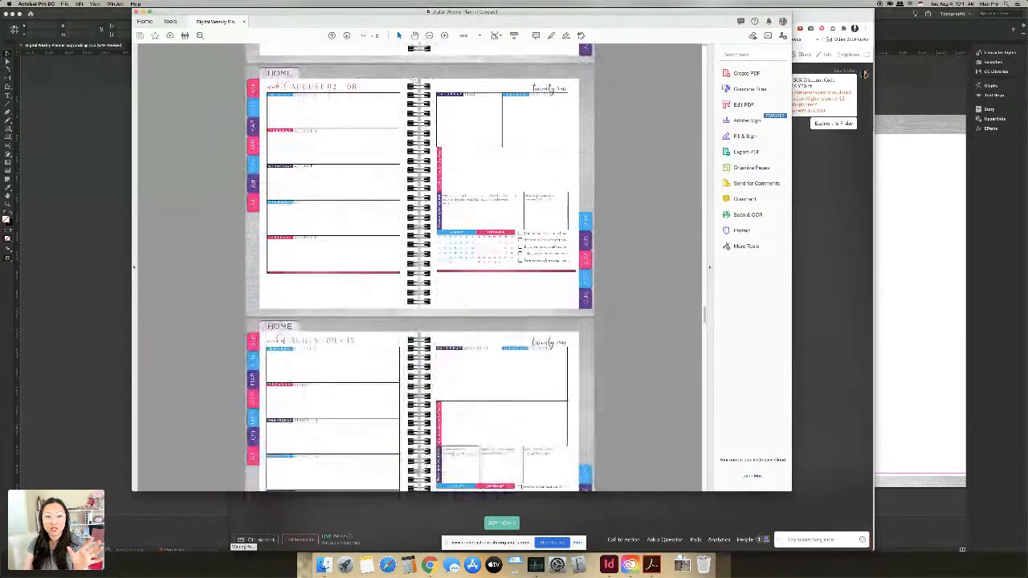
scroll(414, 81, "up", 6)
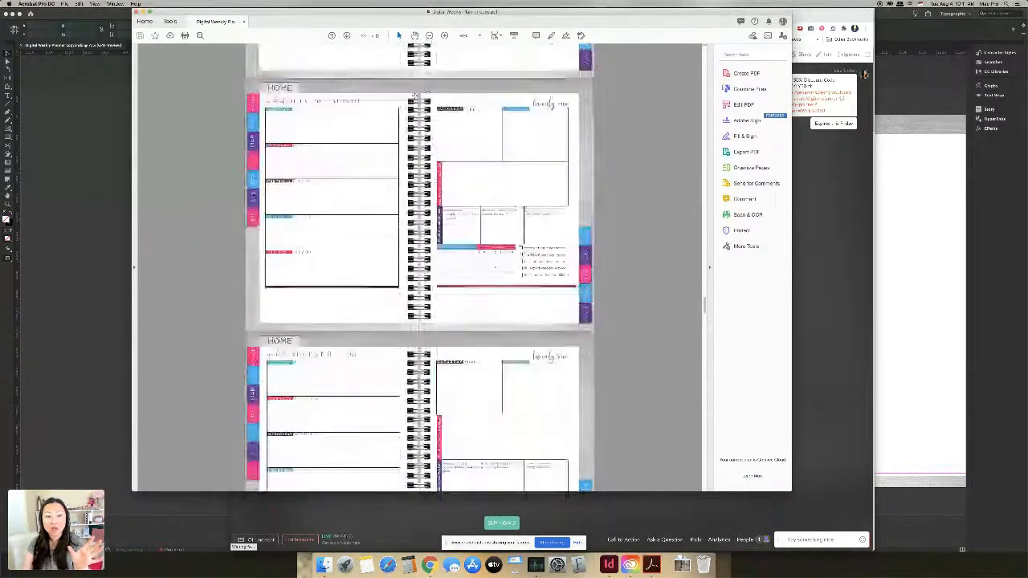
scroll(415, 95, "up", 6)
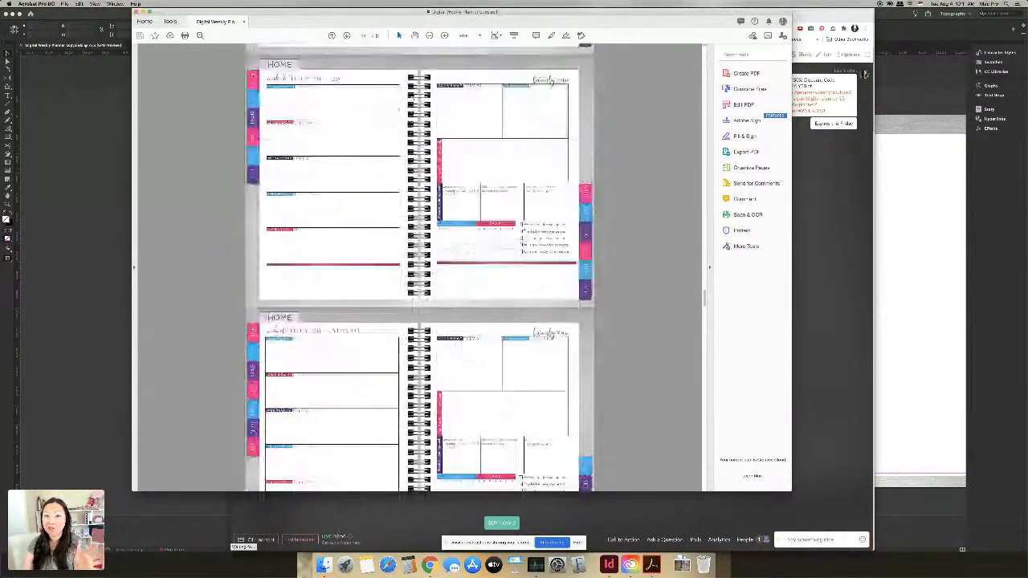
scroll(399, 111, "up", 1)
scroll(329, 71, "up", 3)
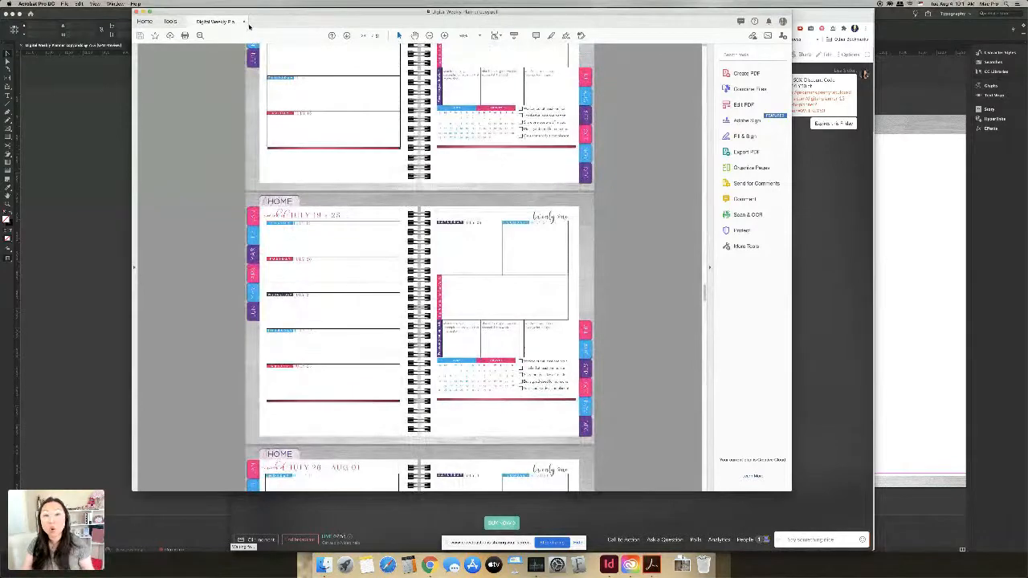
scroll(241, 57, "up", 4)
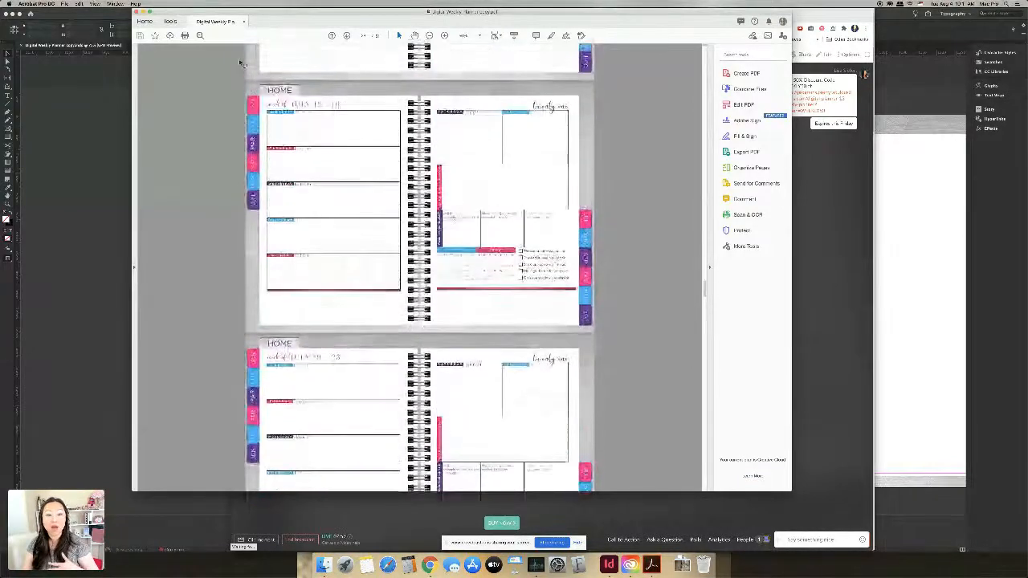
scroll(241, 63, "up", 1)
scroll(242, 63, "up", 3)
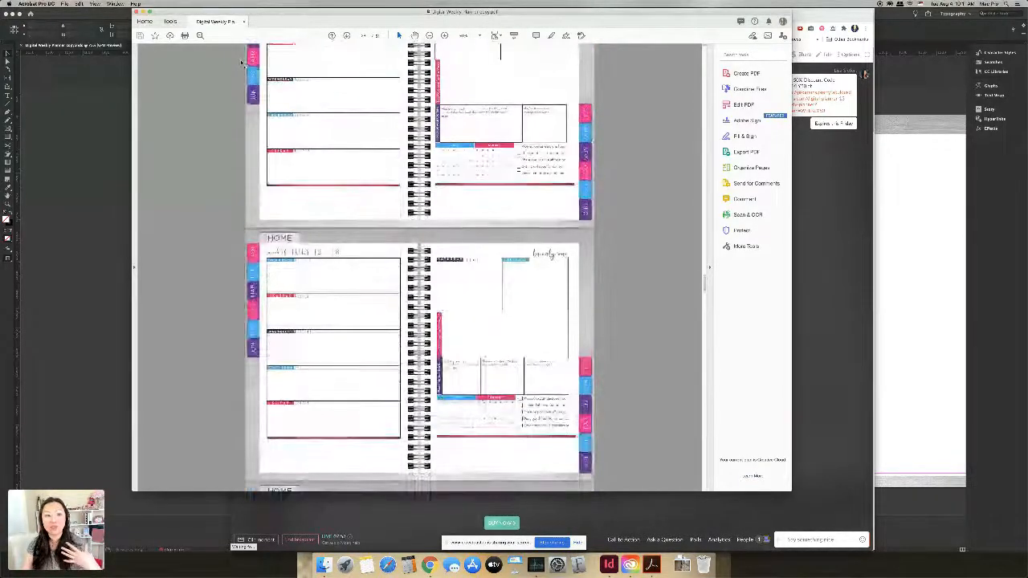
scroll(241, 63, "up", 2)
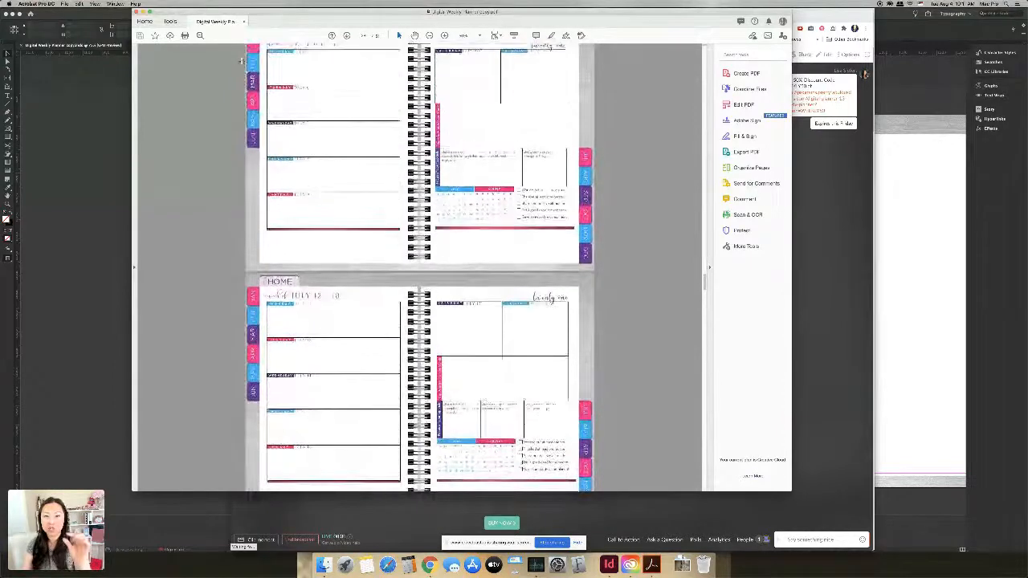
scroll(241, 61, "up", 3)
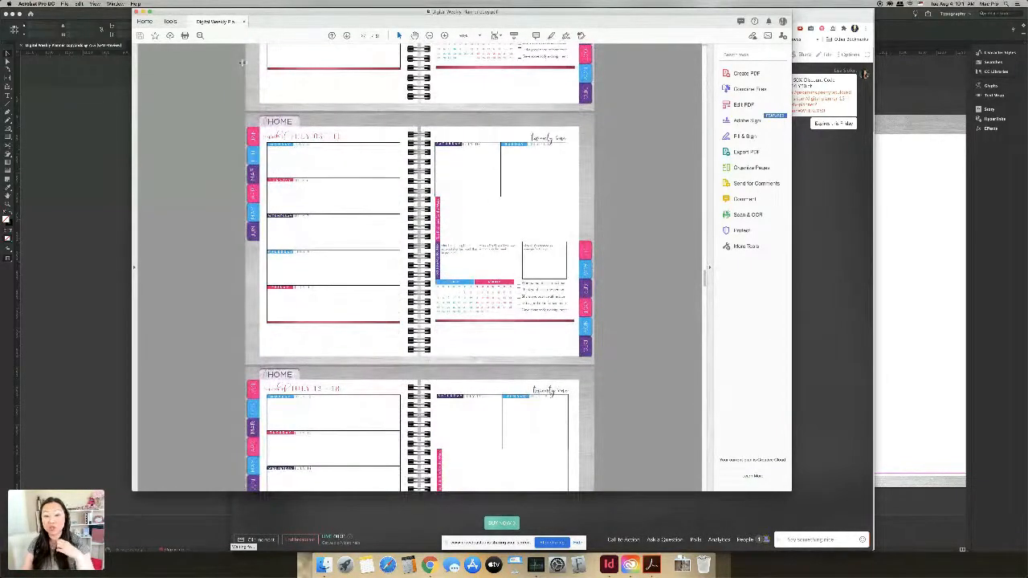
scroll(241, 63, "up", 7)
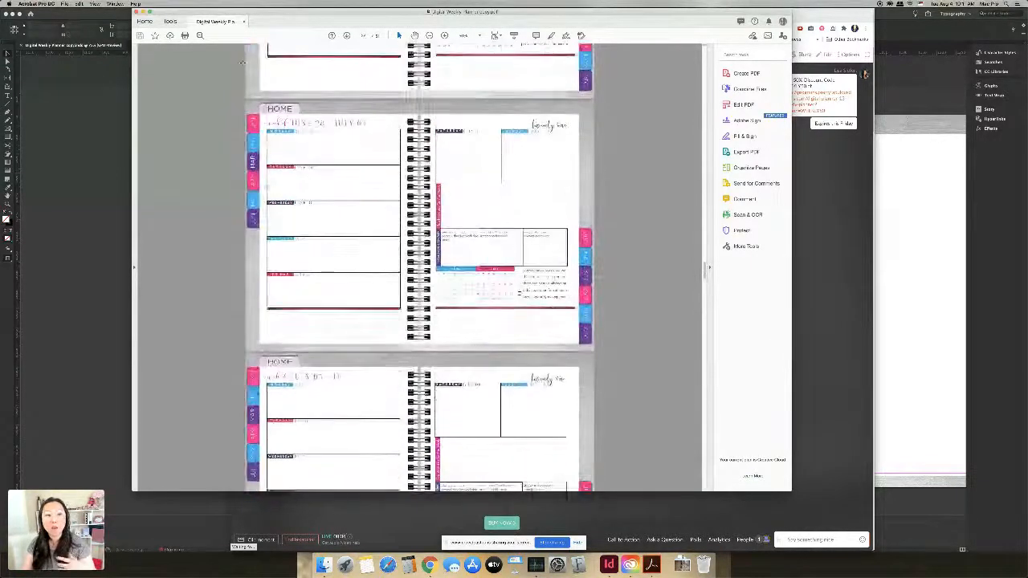
scroll(242, 62, "up", 1)
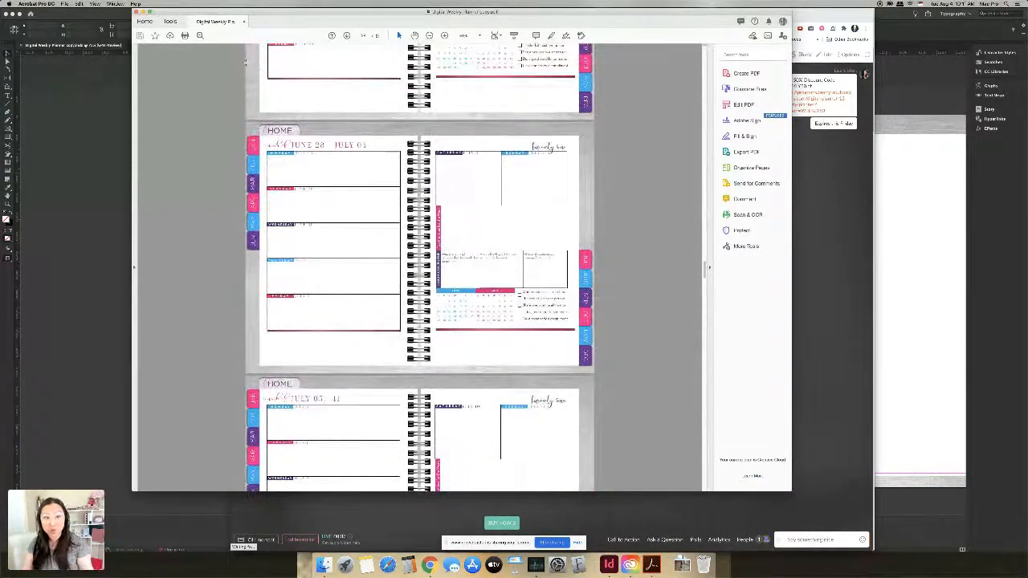
scroll(246, 62, "up", 3)
scroll(247, 61, "up", 7)
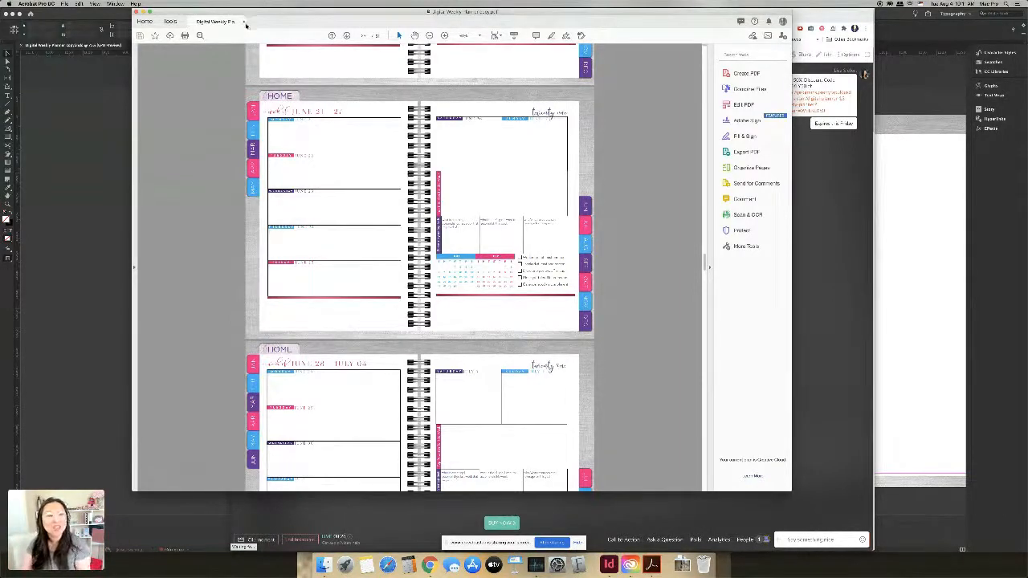
left_click(92, 101)
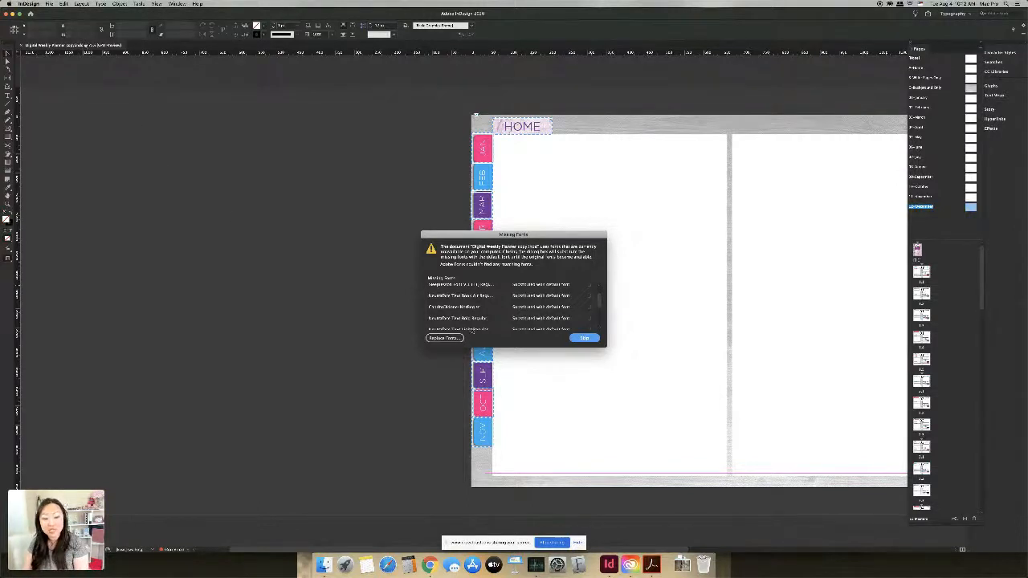
Step: Browse the Missing Fonts list, then choose Skip so no fonts are replaced
scroll(512, 320, "down", 5)
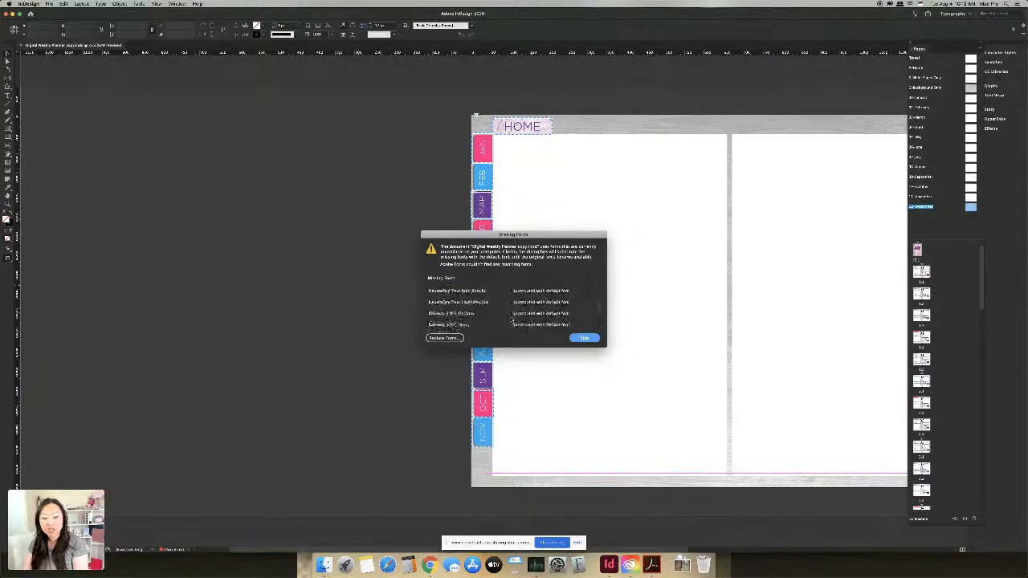
scroll(512, 320, "down", 3)
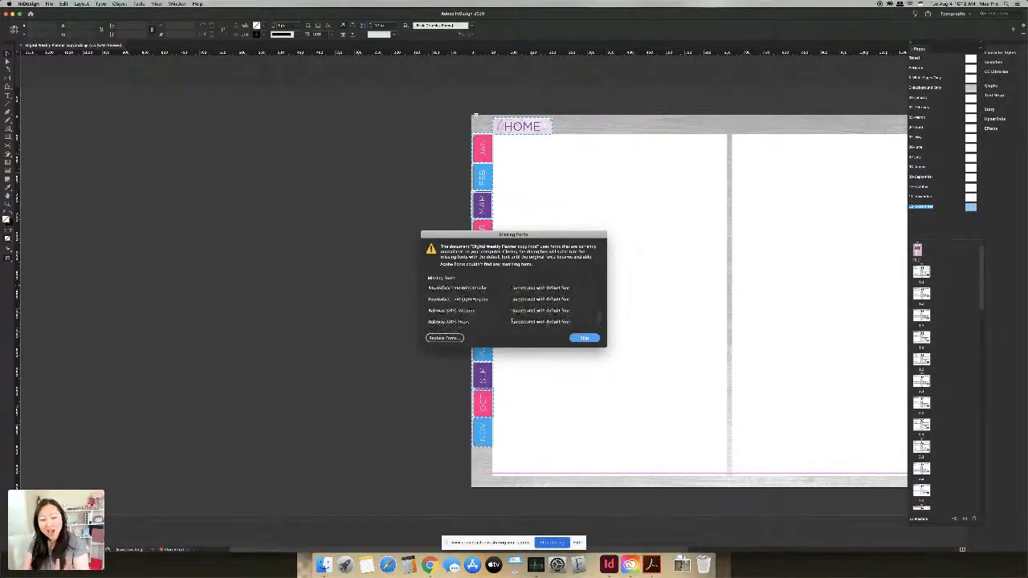
scroll(512, 320, "down", 4)
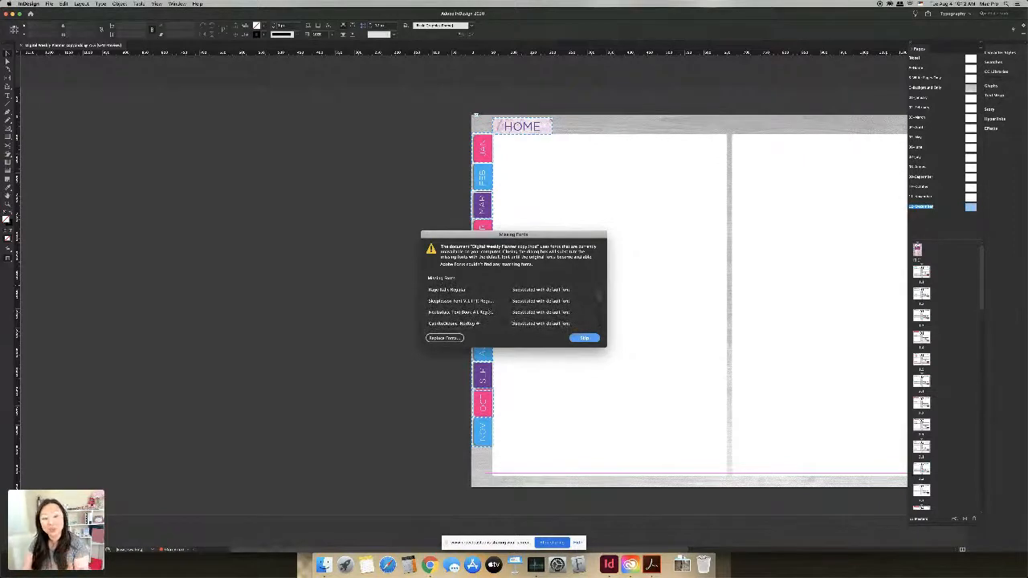
left_click(470, 291)
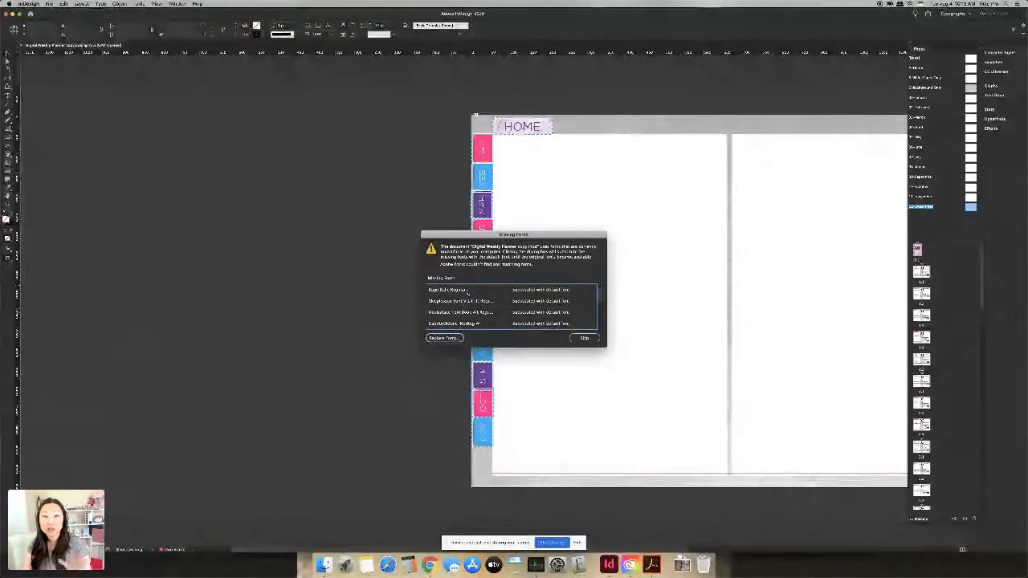
scroll(467, 293, "down", 2)
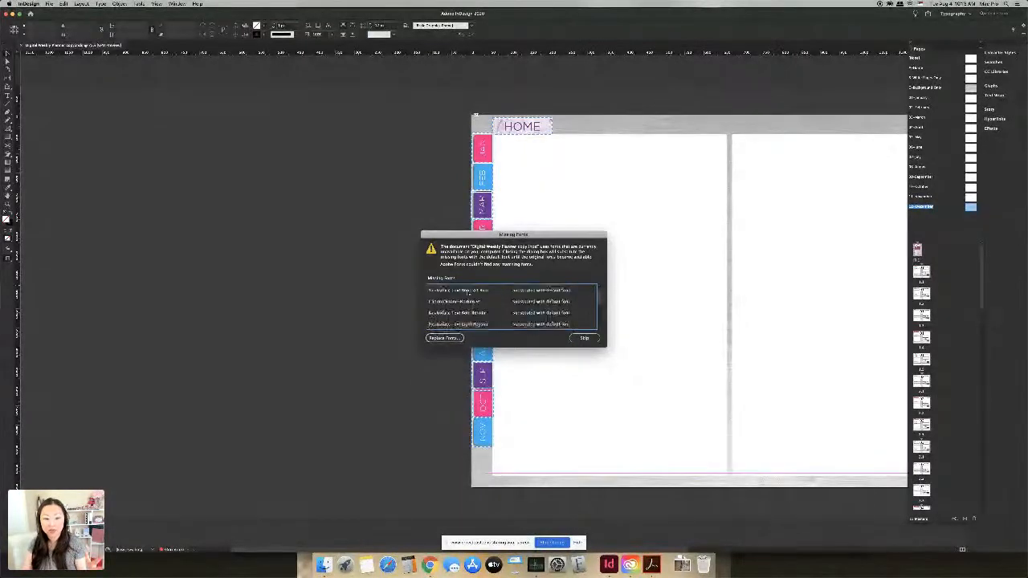
scroll(467, 295, "down", 4)
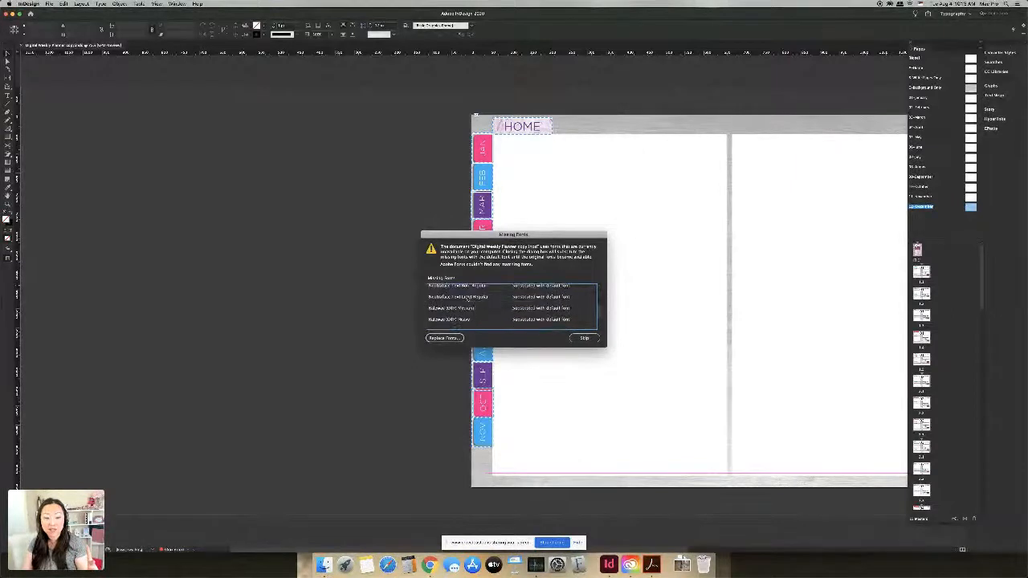
scroll(455, 318, "up", 5)
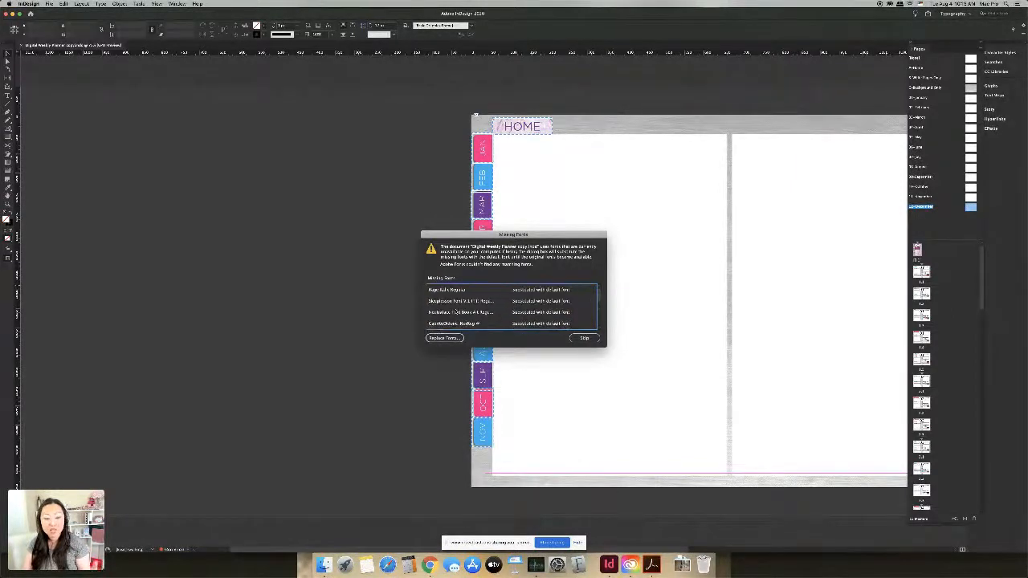
scroll(457, 309, "down", 1)
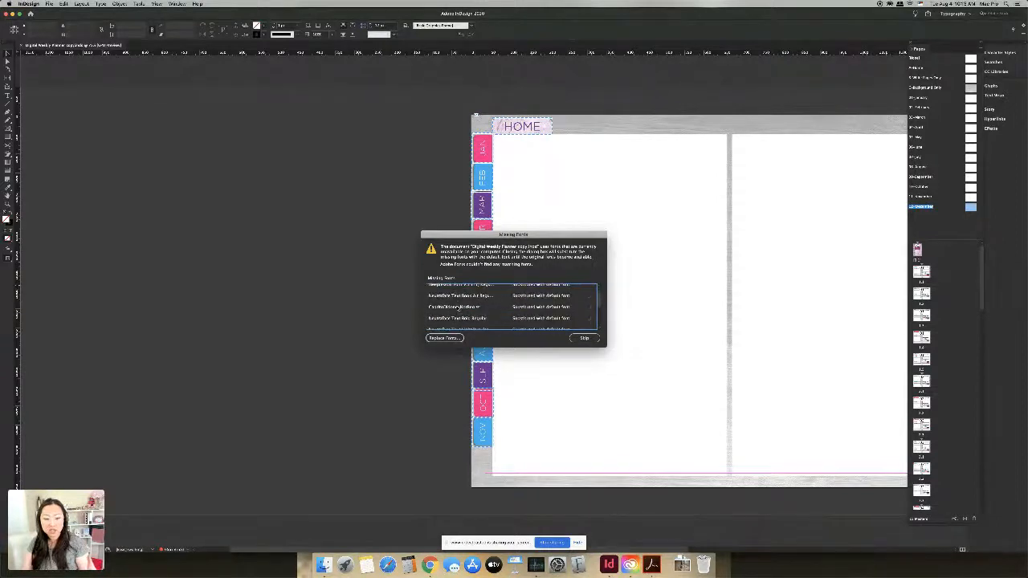
scroll(456, 310, "down", 1)
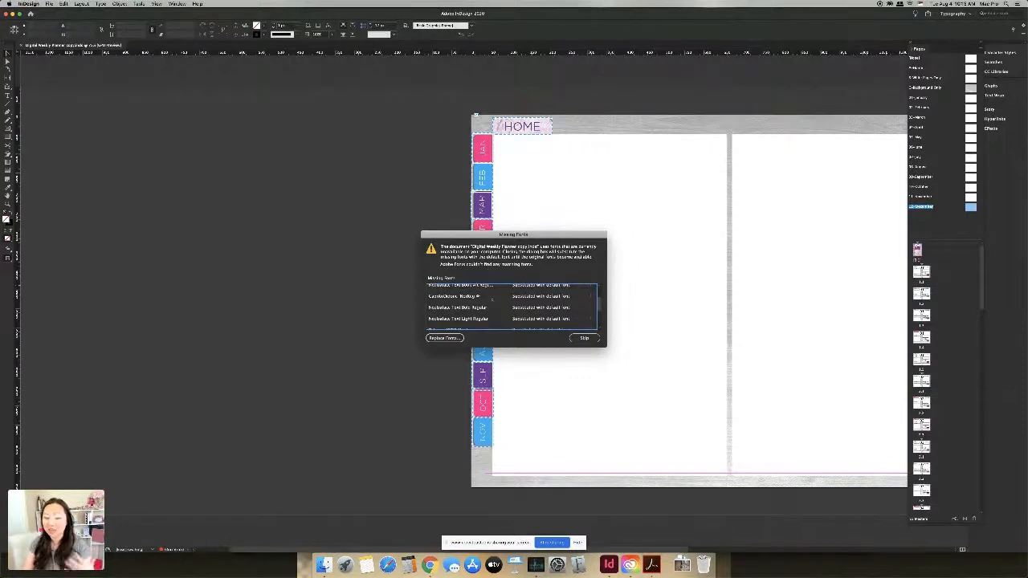
scroll(492, 312, "down", 3)
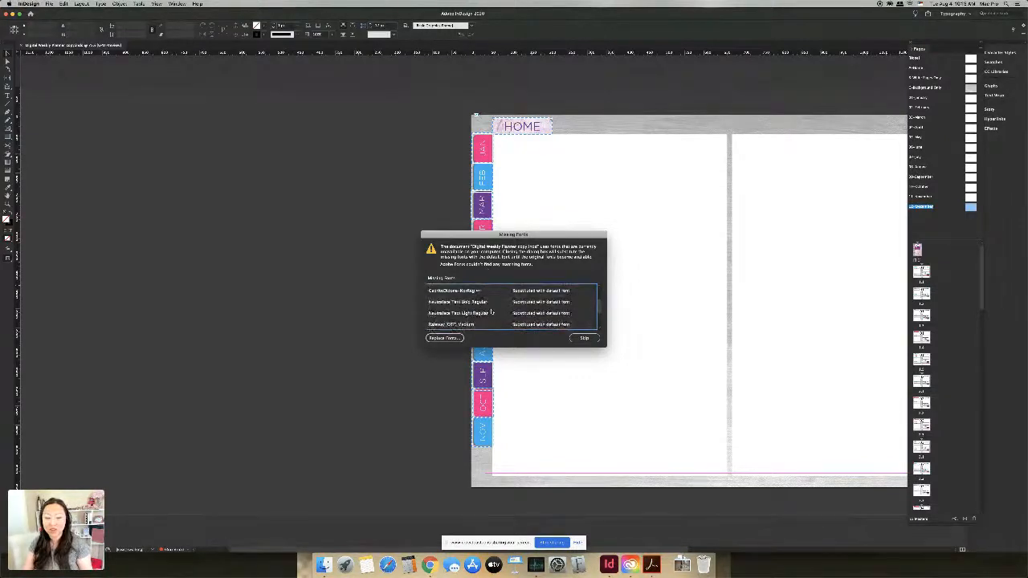
scroll(494, 315, "down", 3)
scroll(462, 304, "up", 1)
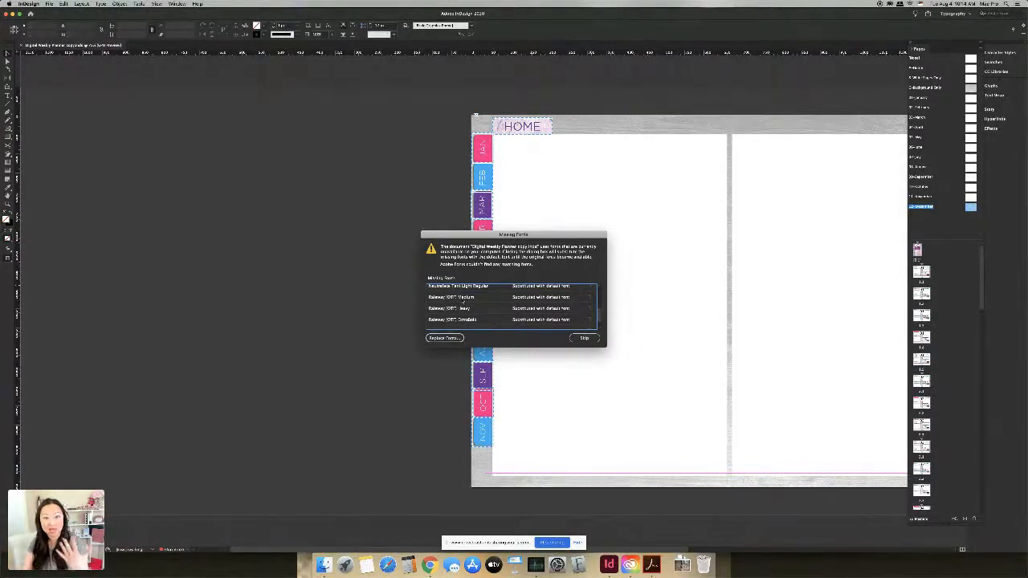
left_click(585, 338)
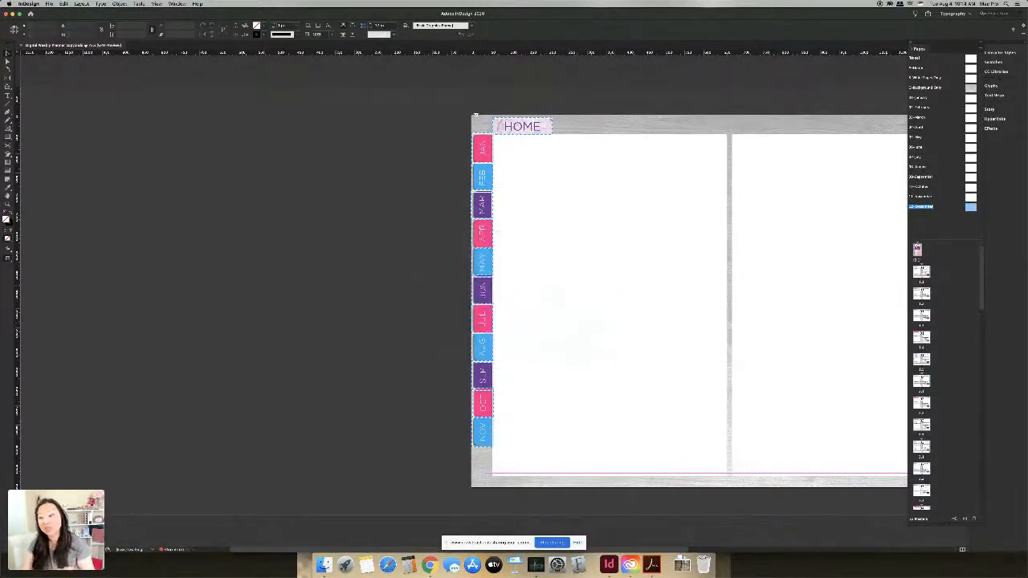
Step: Fit the spread with its HOME and JAN–DEC tabs in the window and shift the Pages panel left
left_click_drag(673, 550, 778, 545)
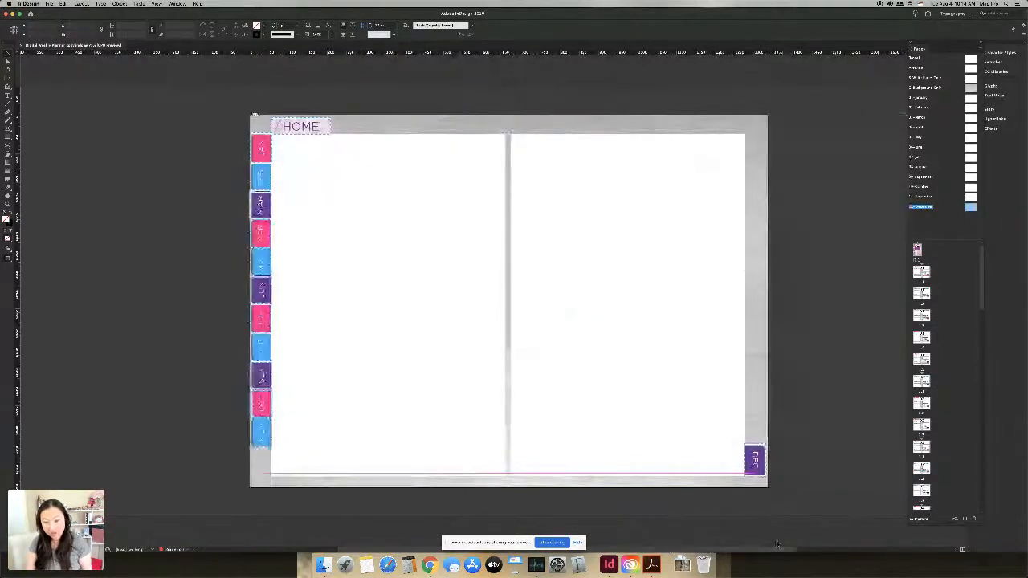
key("super+alt+0")
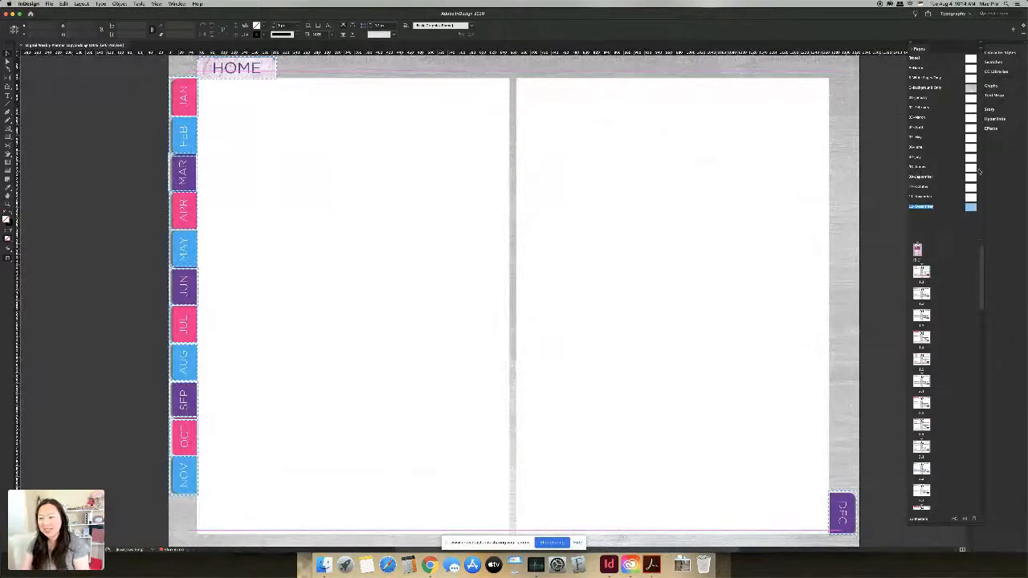
left_click_drag(954, 47, 890, 47)
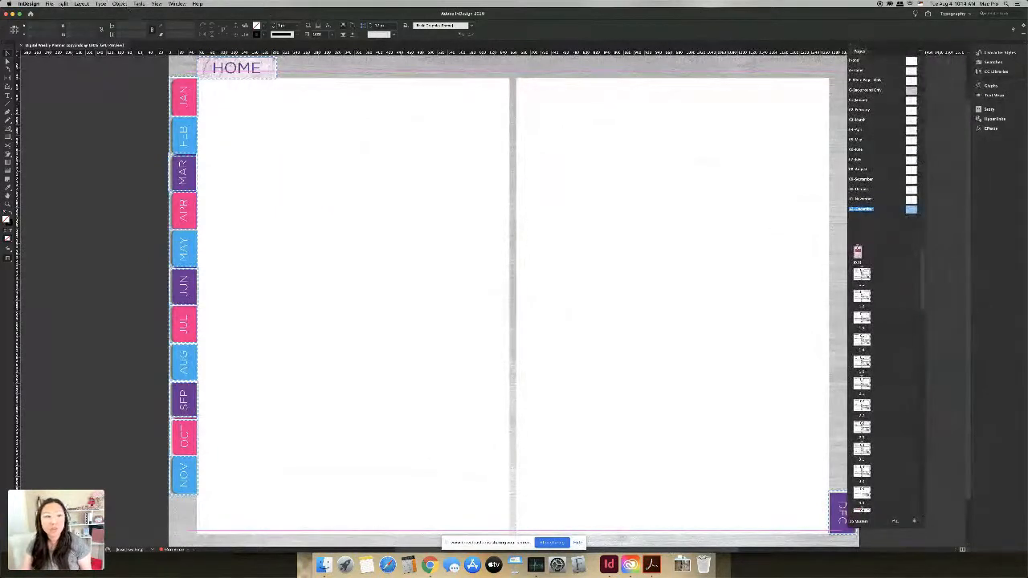
left_click(176, 4)
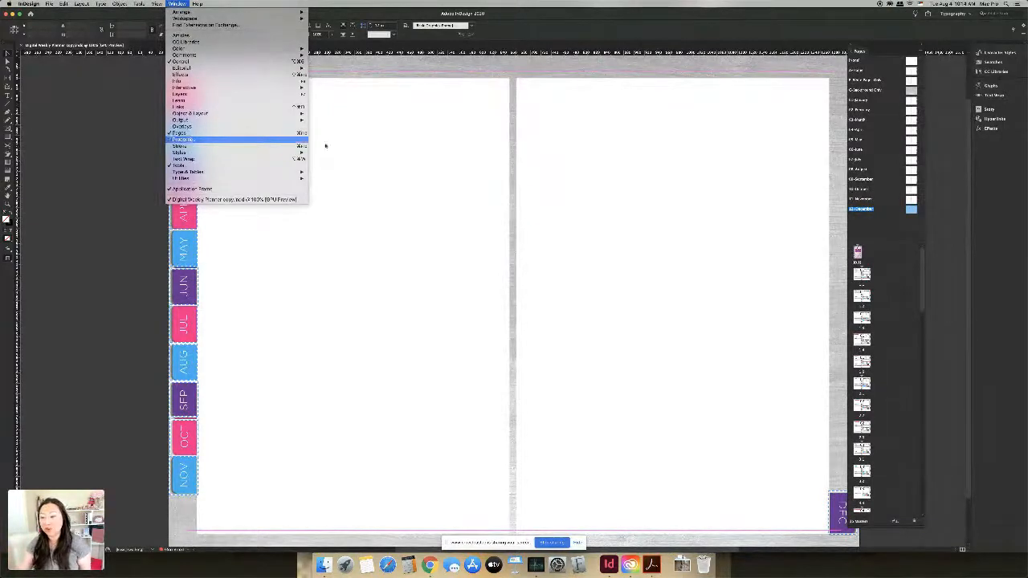
left_click(901, 303)
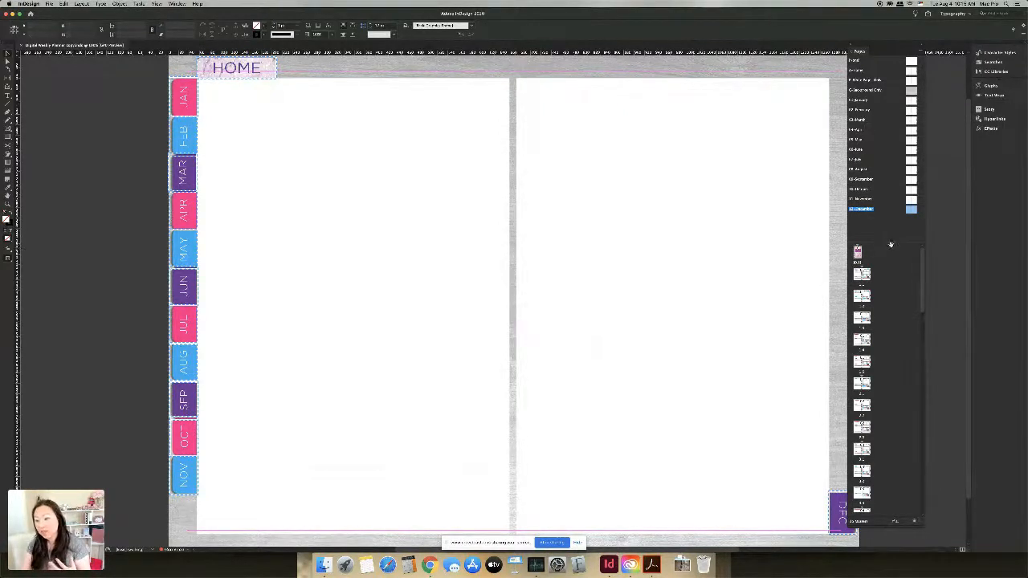
mouse_move(890, 222)
left_mouse_down()
mouse_move(894, 303)
mouse_move(891, 230)
left_mouse_up()
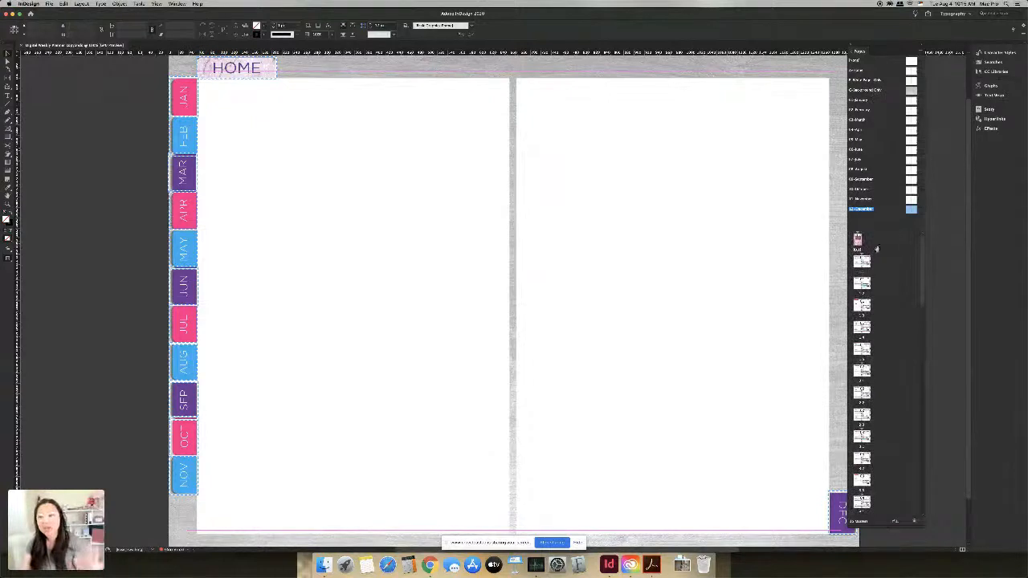
scroll(862, 370, "down", 3)
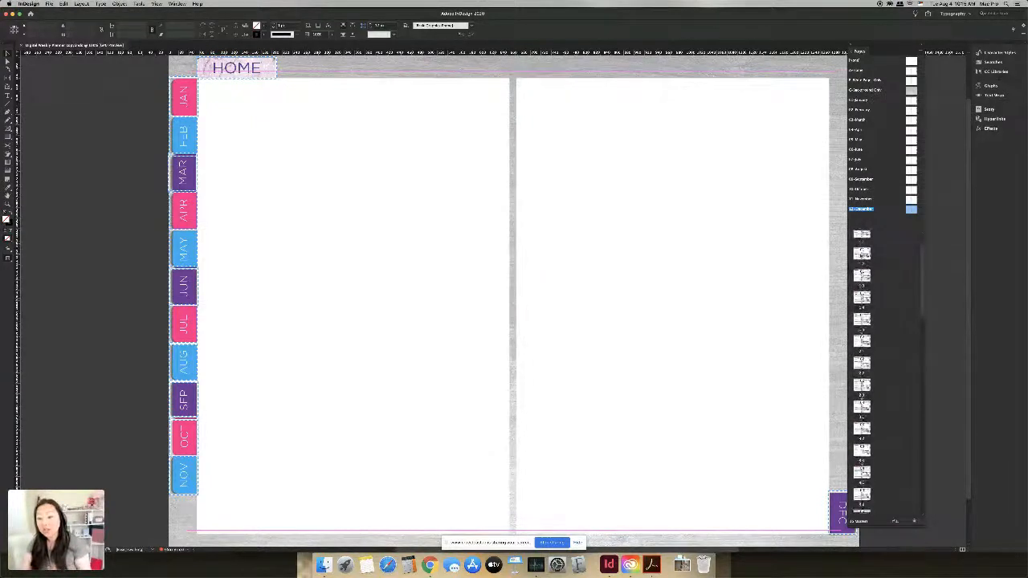
double_click(862, 253)
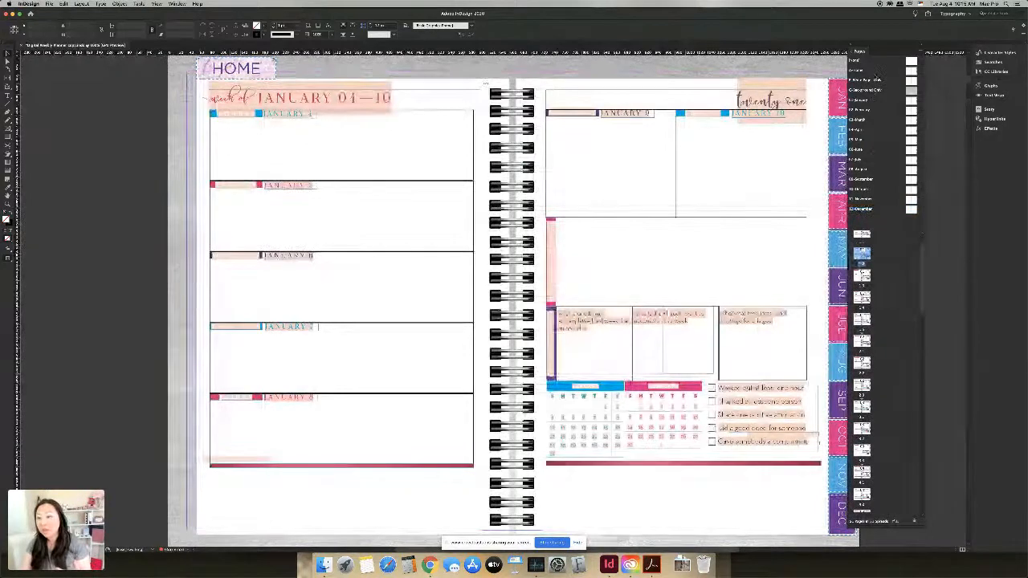
double_click(876, 72)
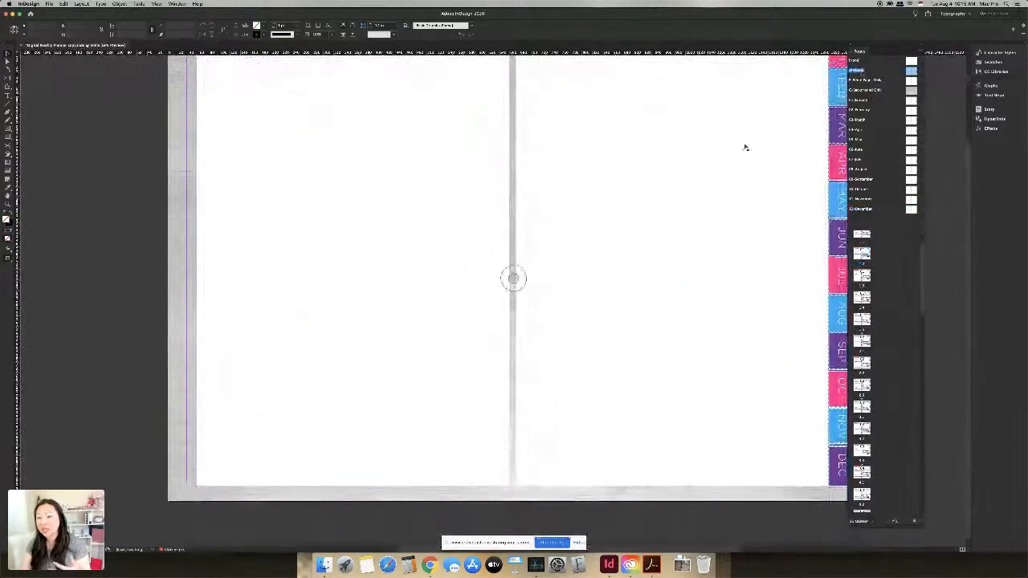
scroll(744, 147, "up", 3)
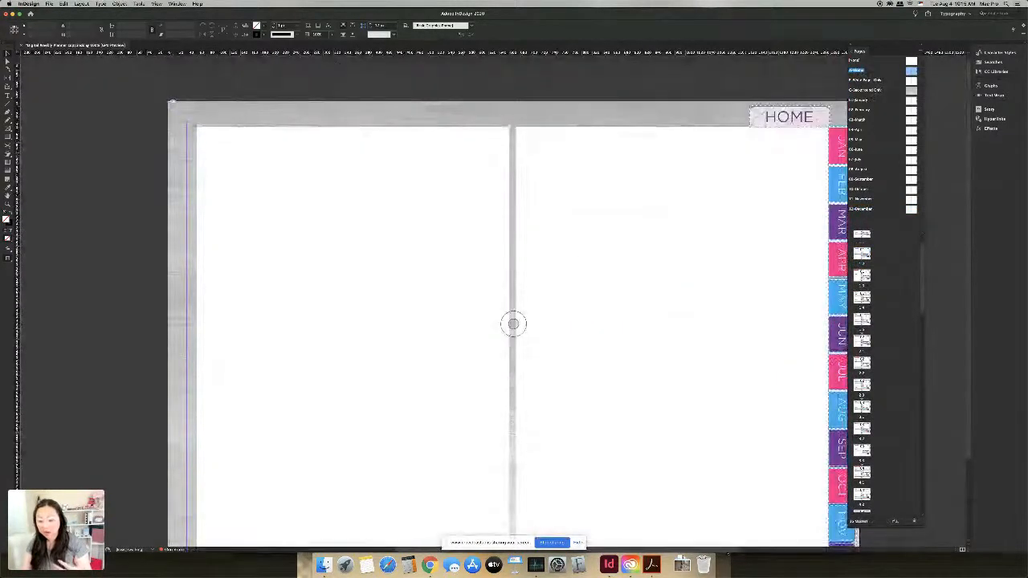
left_click_drag(725, 557, 750, 557)
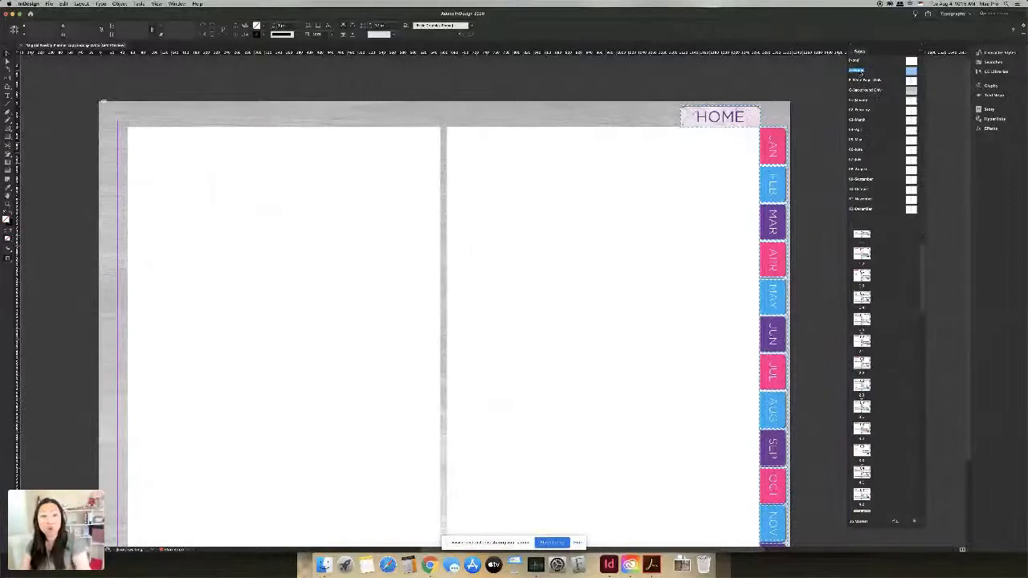
double_click(866, 257)
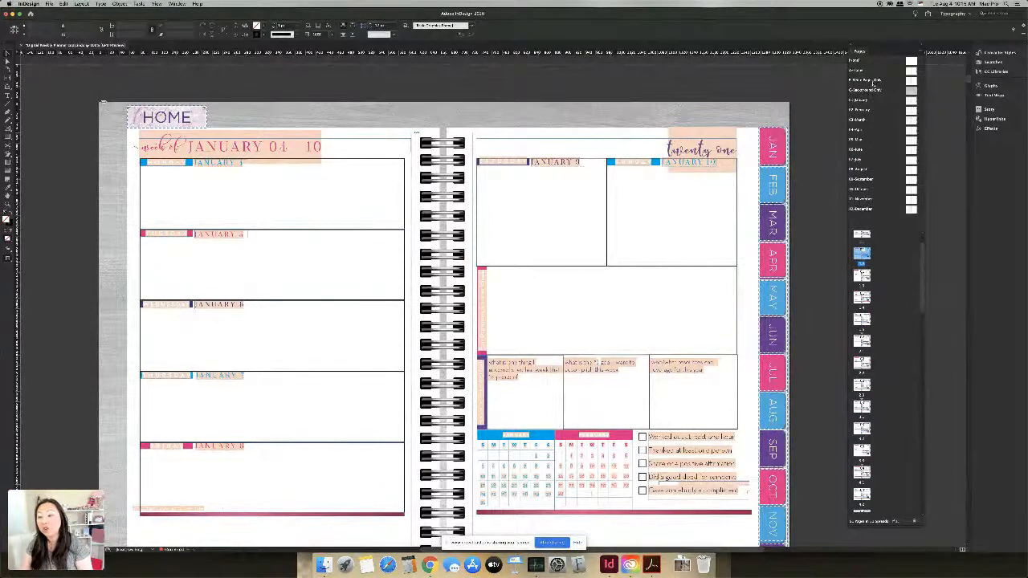
left_click(871, 81)
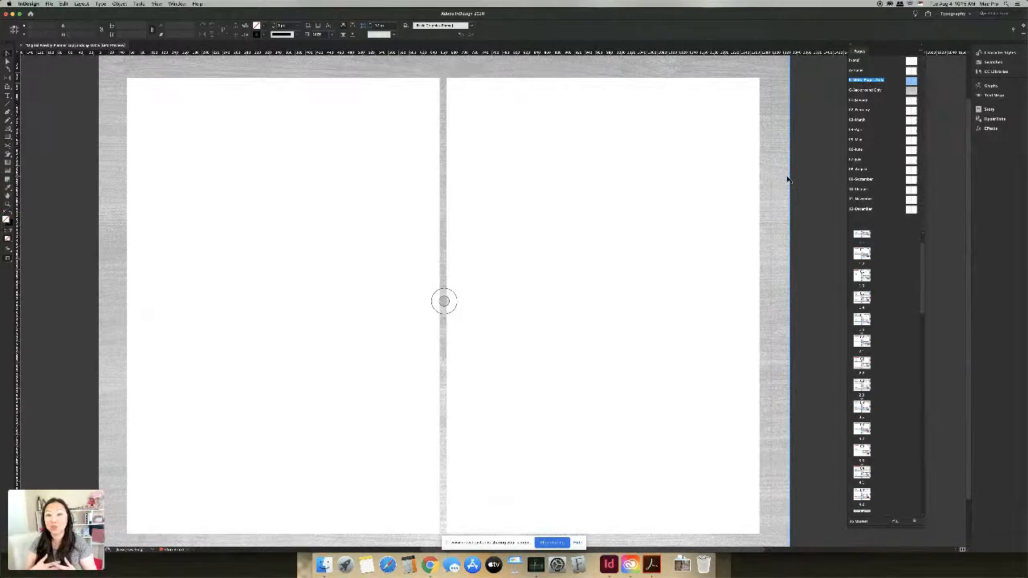
Step: Open the background-only master, then each month master from 01-January through 08-August
double_click(866, 90)
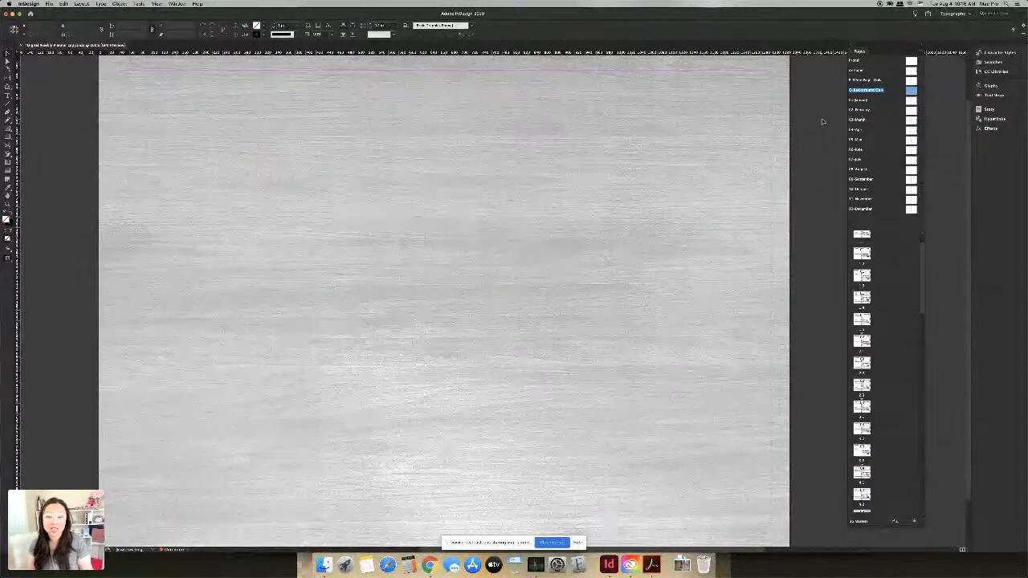
left_click(871, 101)
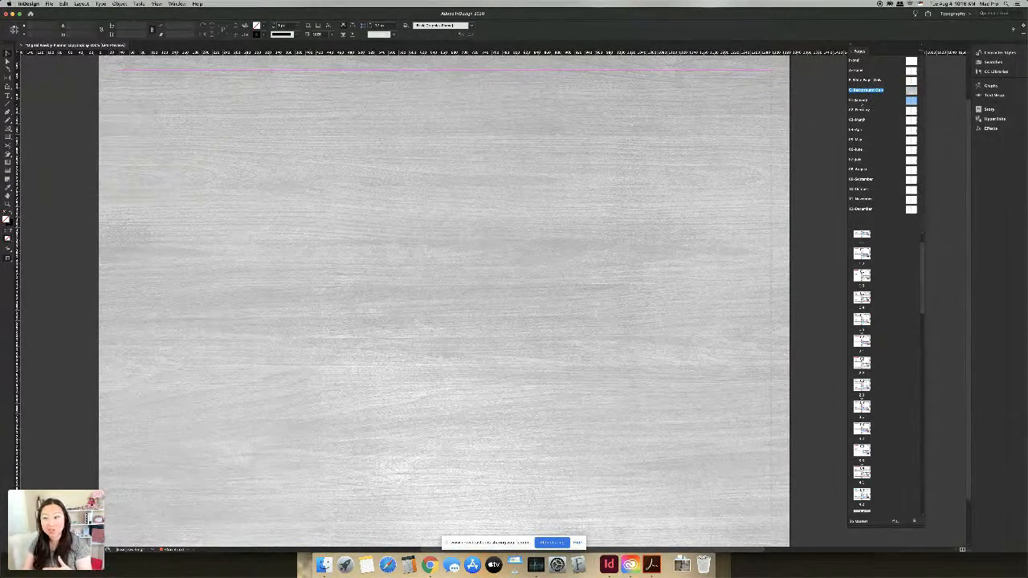
double_click(866, 101)
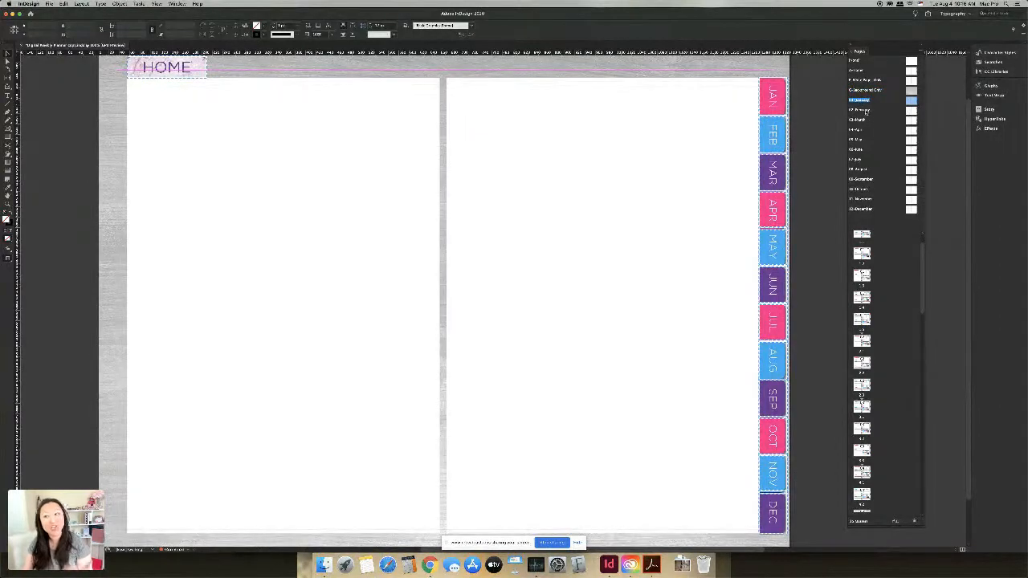
double_click(866, 110)
double_click(866, 120)
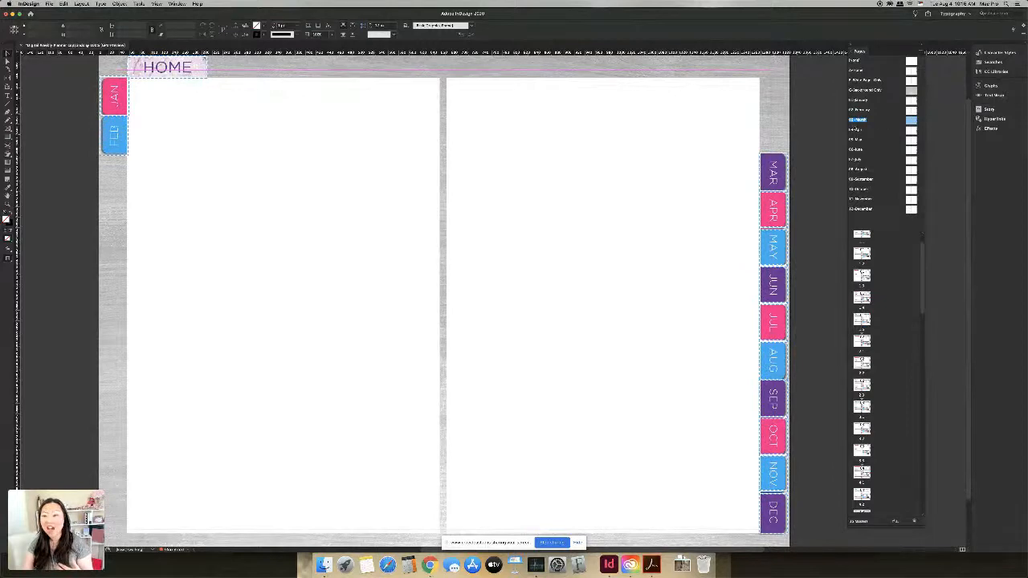
double_click(858, 130)
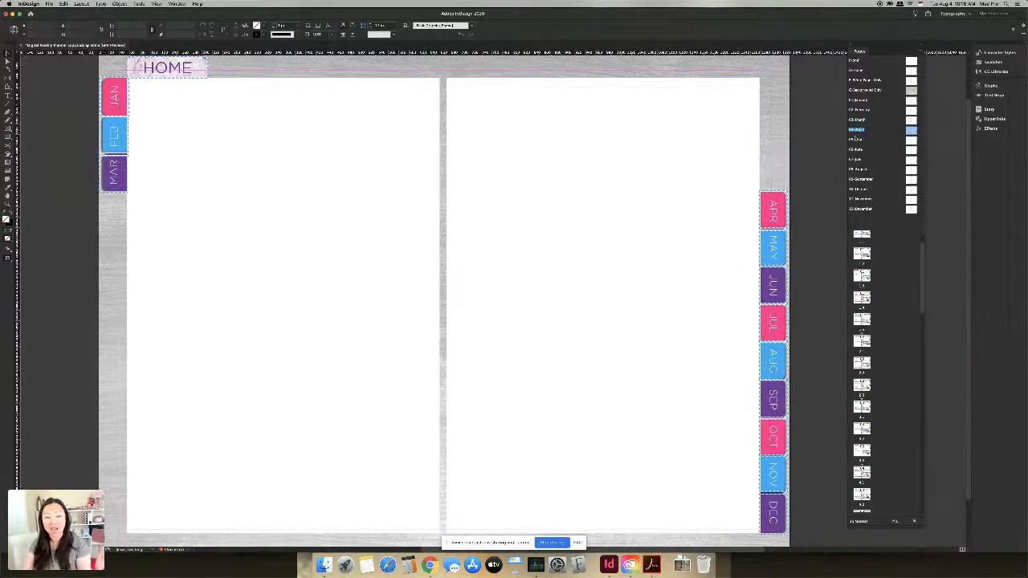
double_click(856, 139)
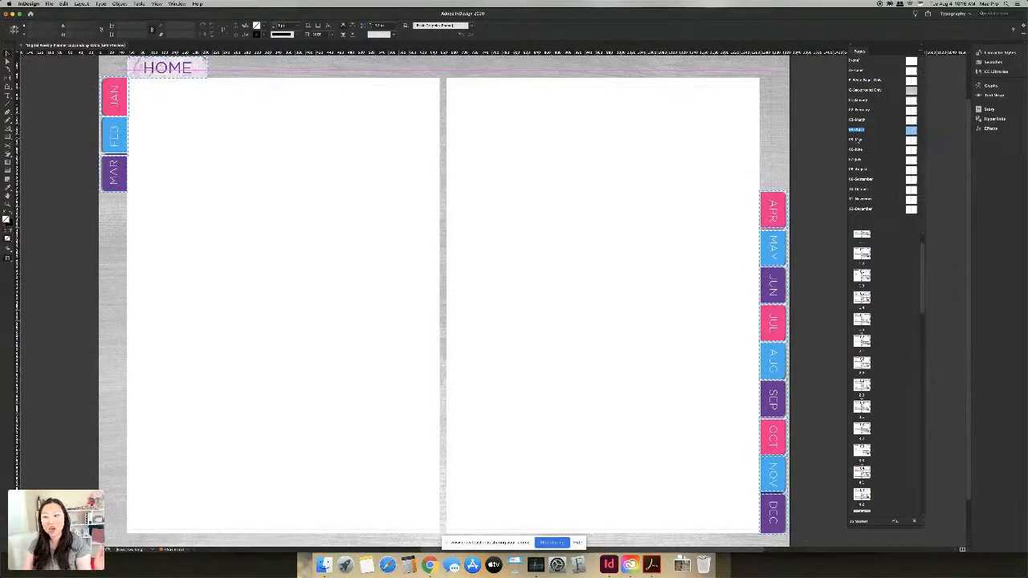
double_click(857, 149)
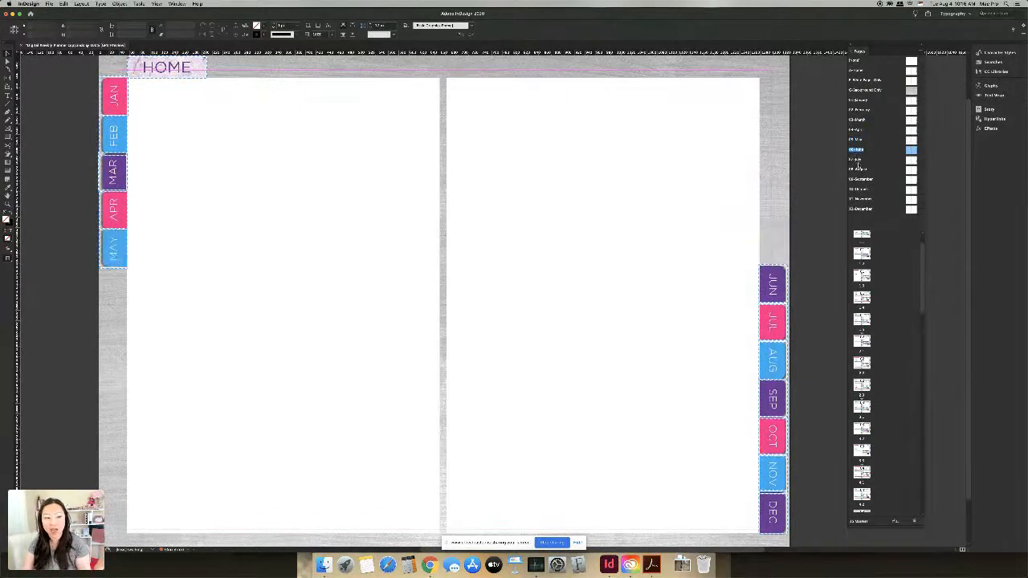
double_click(858, 159)
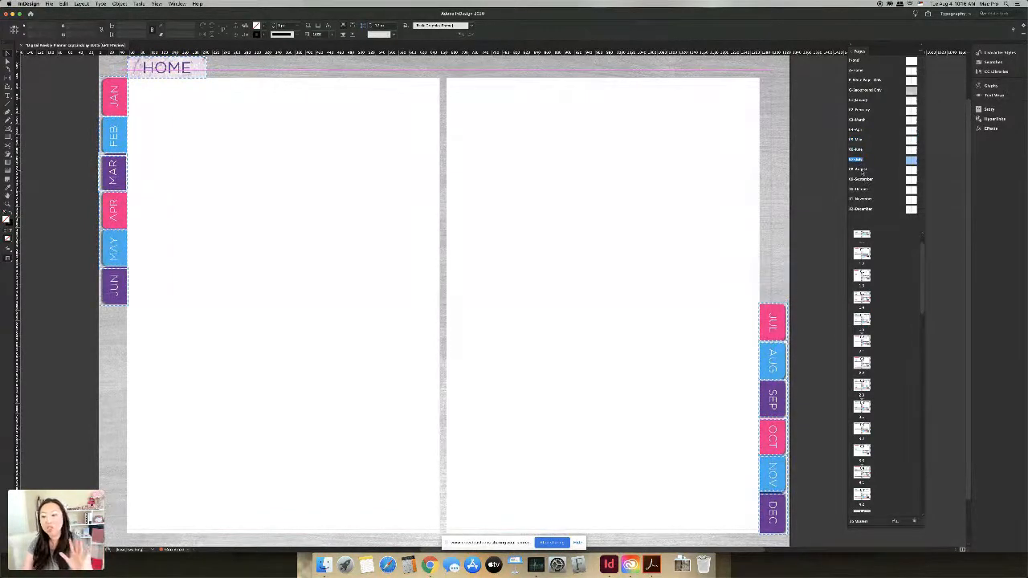
double_click(857, 169)
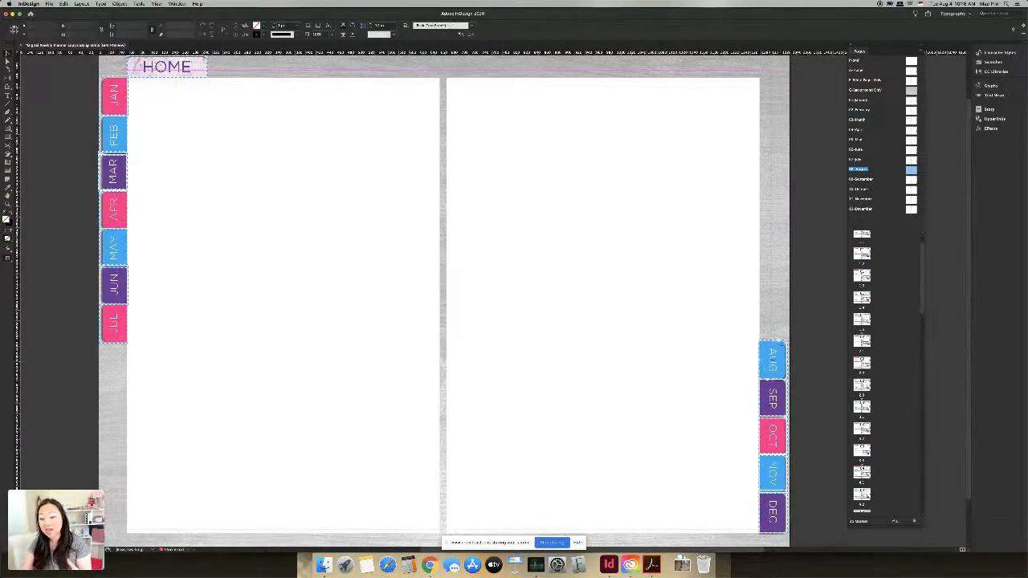
Step: Retype the AUG and SEP tab labels as numbers (08, 09)
triple_click(774, 363)
type("JU")
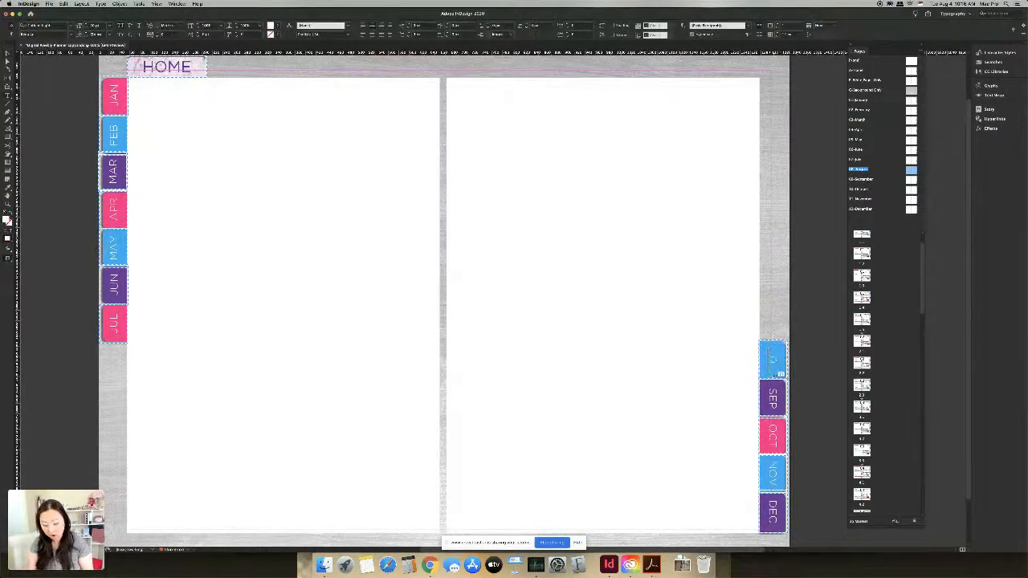
type("8")
triple_click(773, 399)
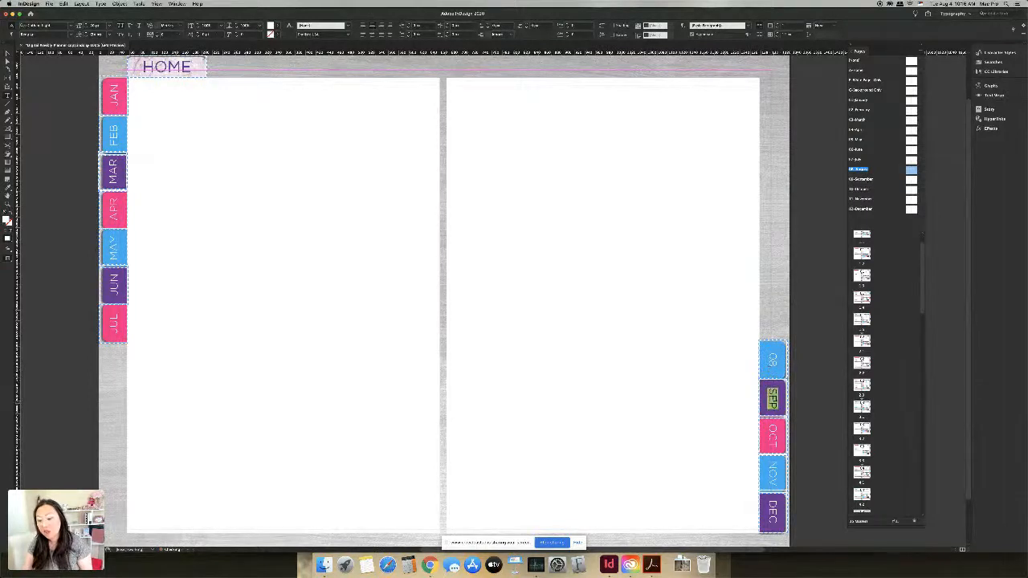
type("09")
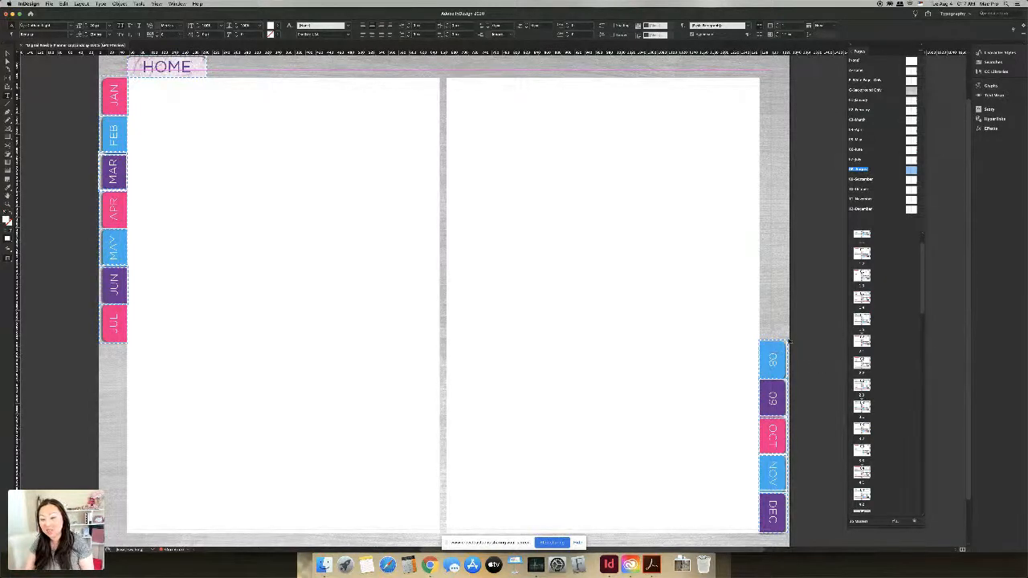
key("Escape")
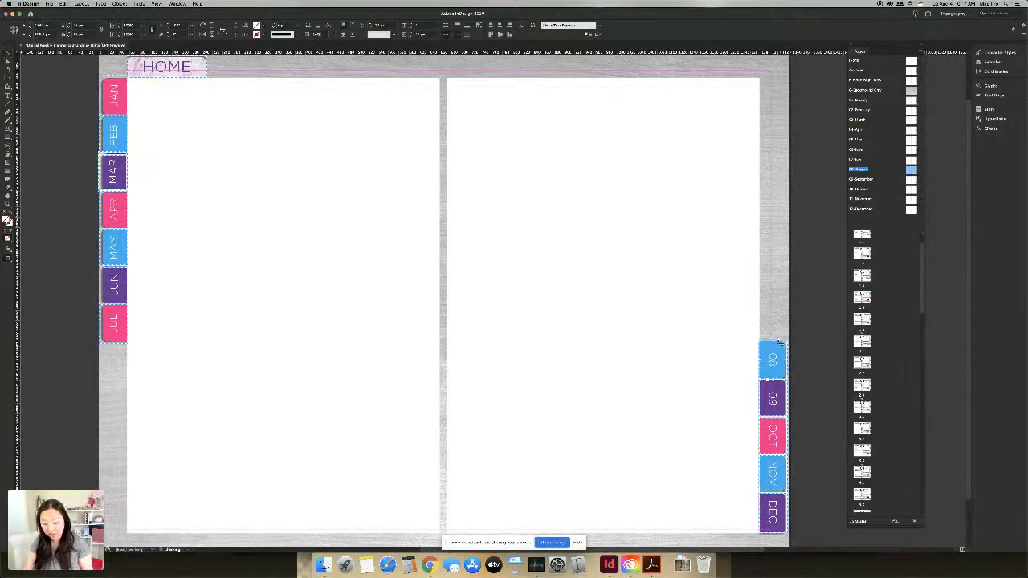
Step: Undo back to the original AUG and SEP labels, then open the Weekly Planner 2021 cover page
key("Delete")
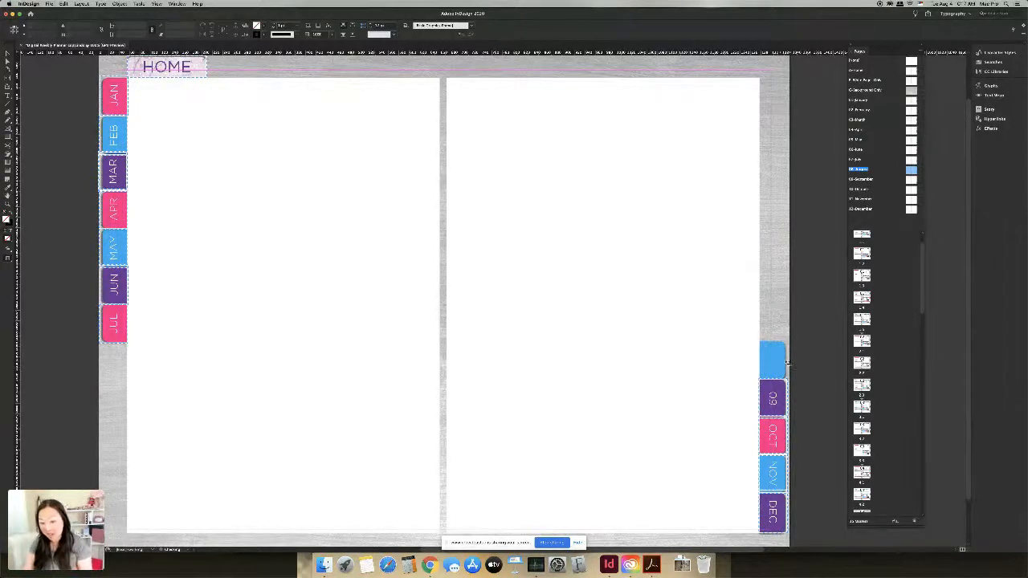
left_click(786, 363)
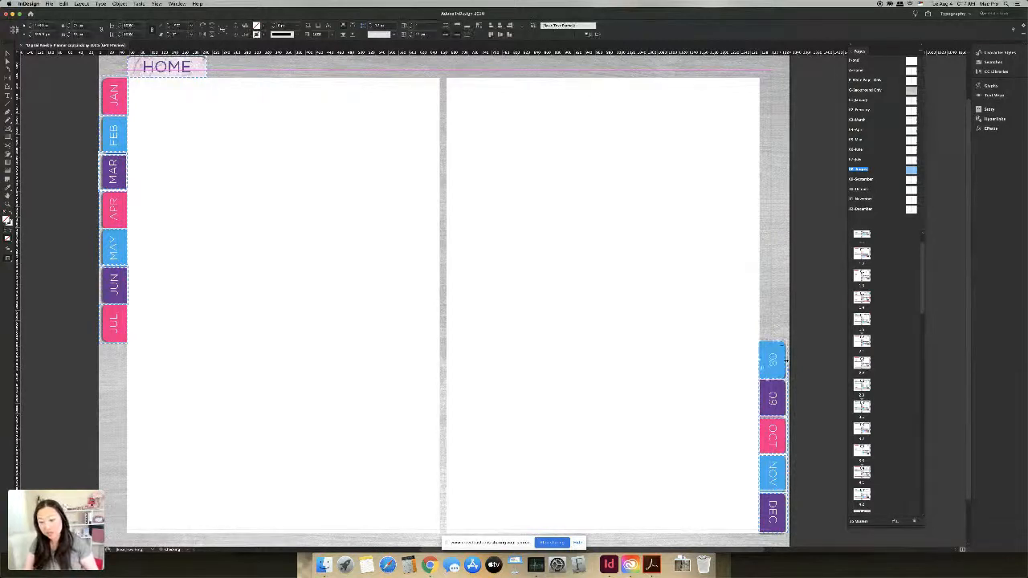
key("super+z")
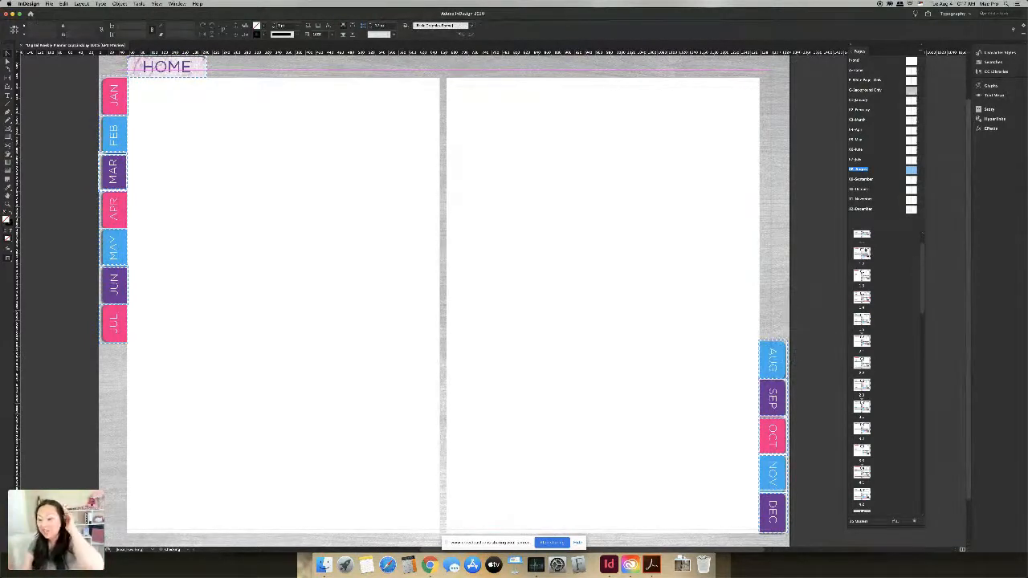
scroll(865, 246, "up", 1)
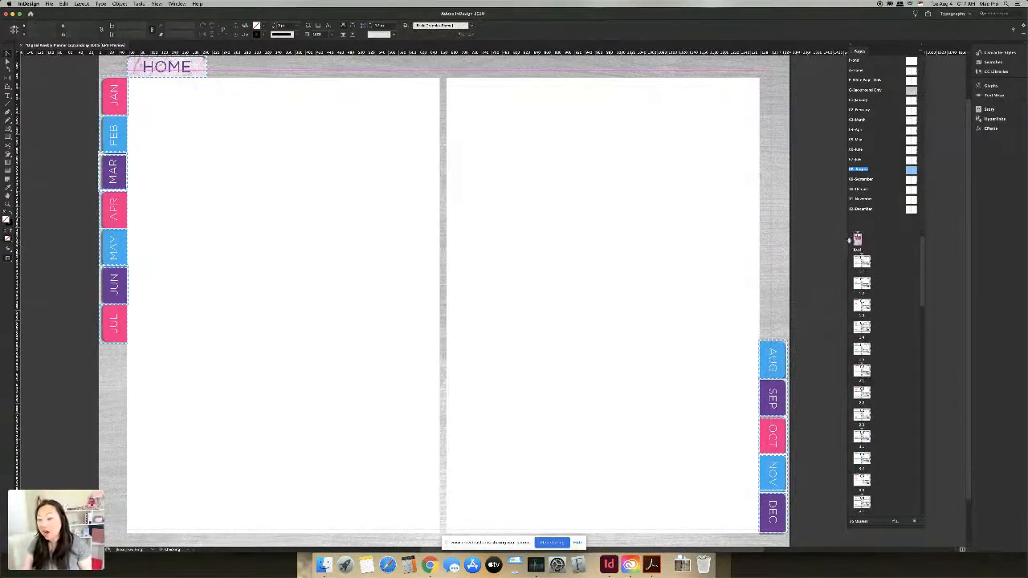
double_click(858, 239)
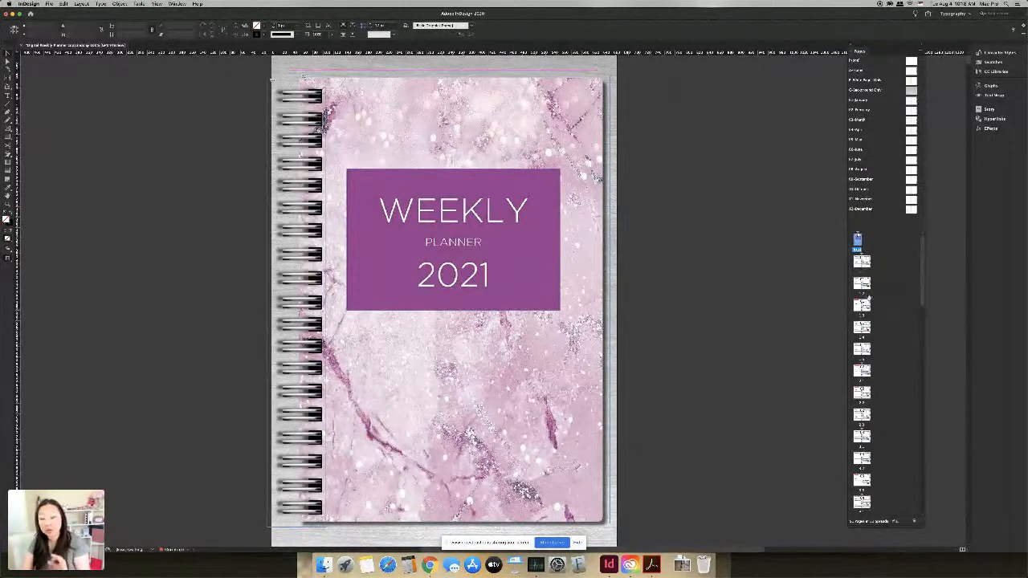
Step: Open the April 05 – 11 spread, then the December 28 – Jan 03 spread from the Pages panel
scroll(866, 268, "down", 5)
scroll(862, 370, "down", 4)
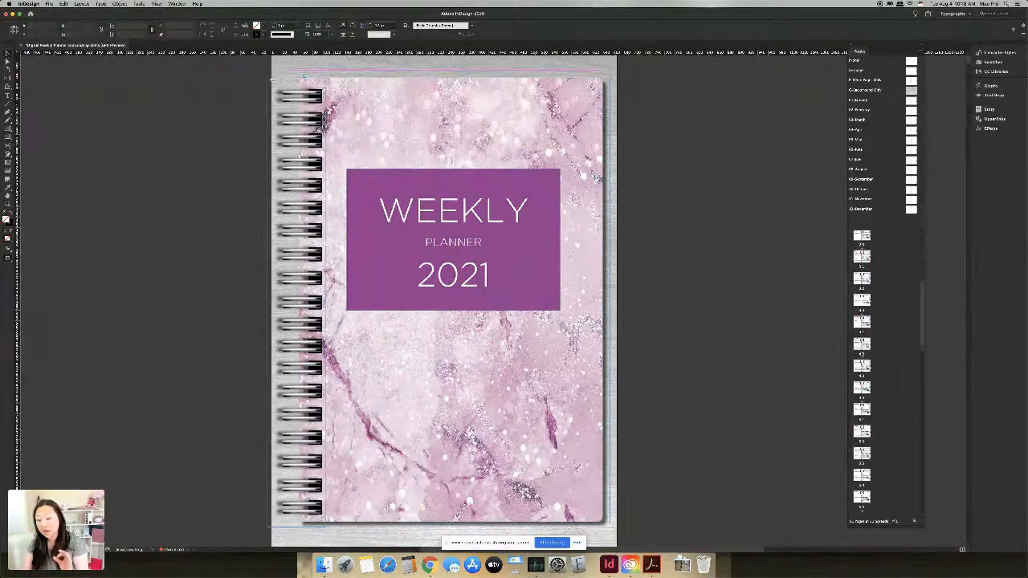
double_click(862, 345)
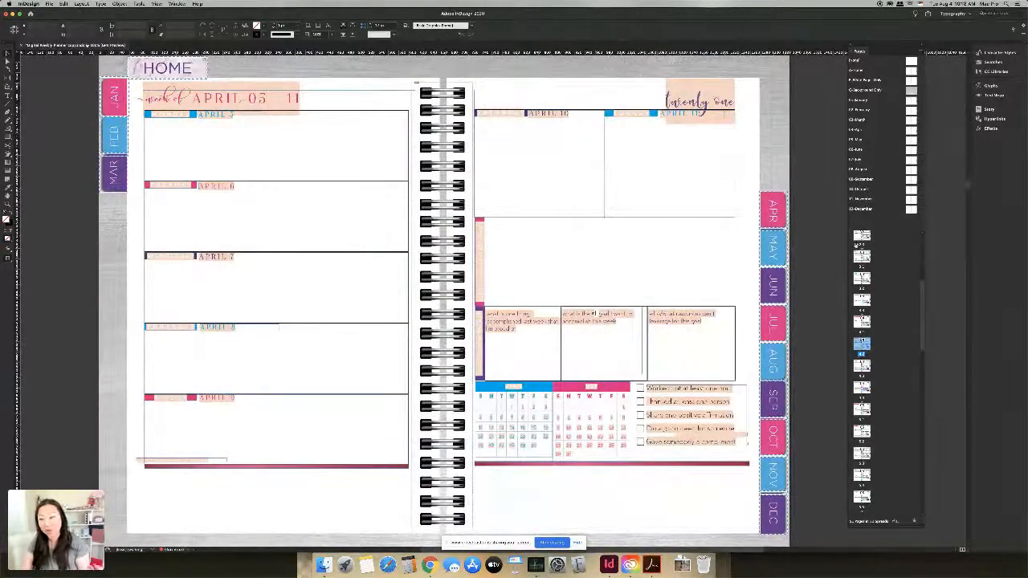
scroll(885, 295, "up", 2)
scroll(886, 295, "up", 5)
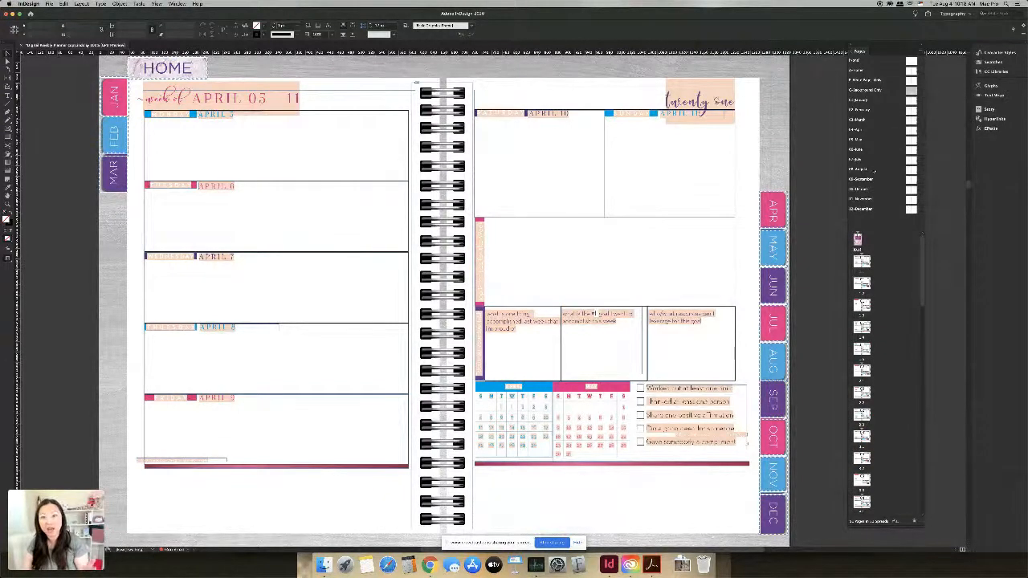
double_click(862, 263)
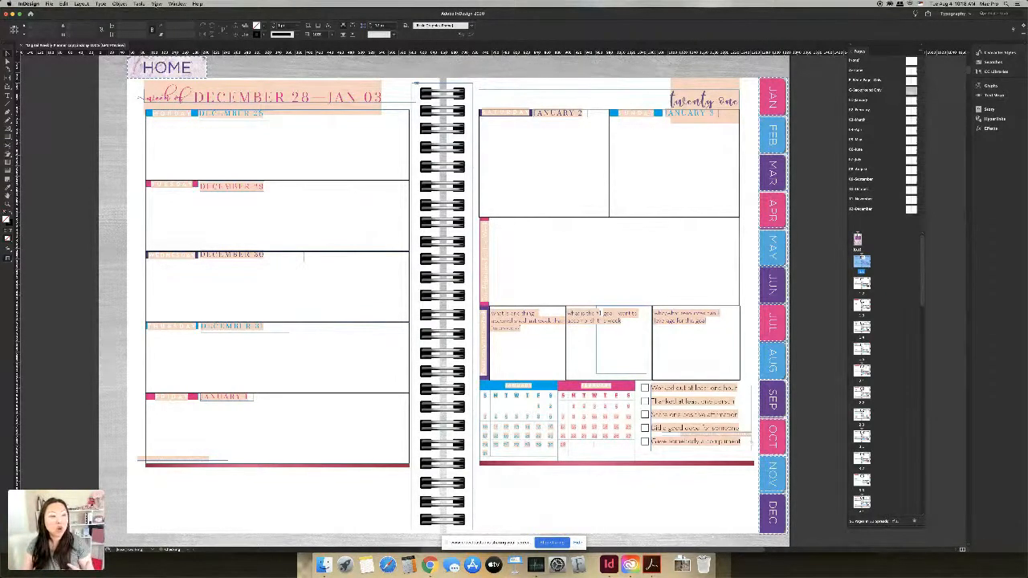
Step: Turn on Overprint Preview, check the spread in Preview screen mode, then return to Normal
left_click(157, 4)
left_click(160, 18)
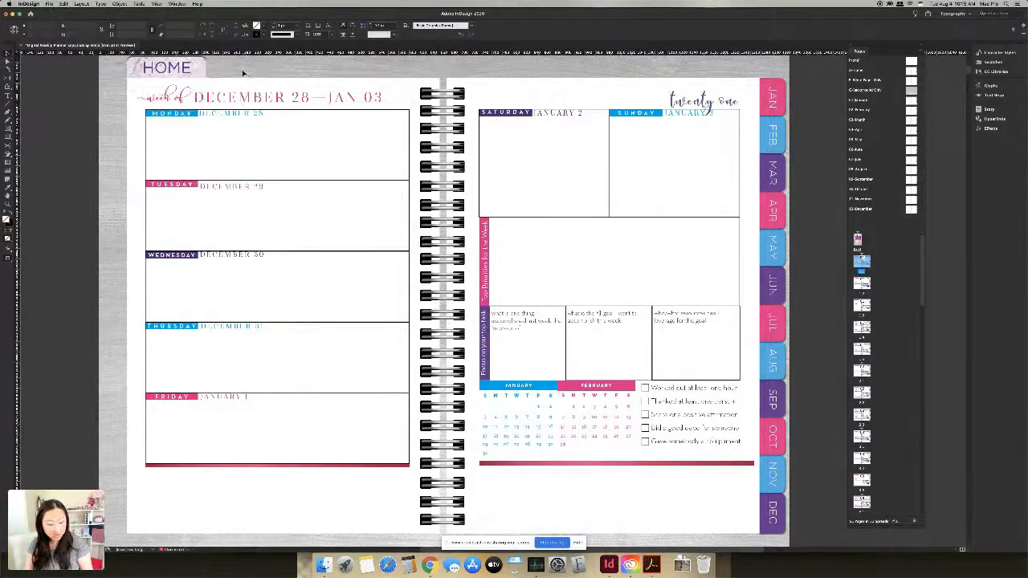
key("w")
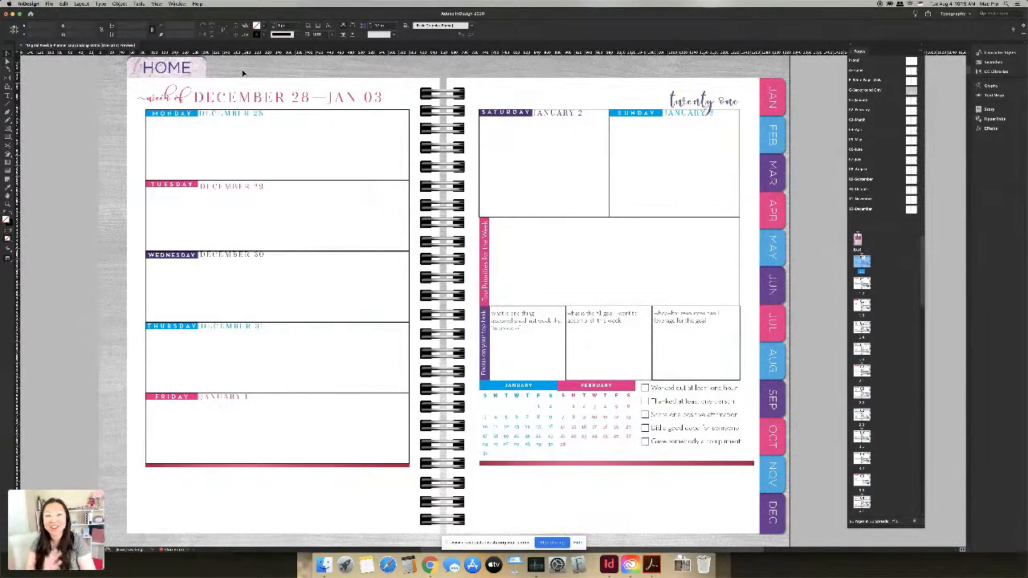
key("w")
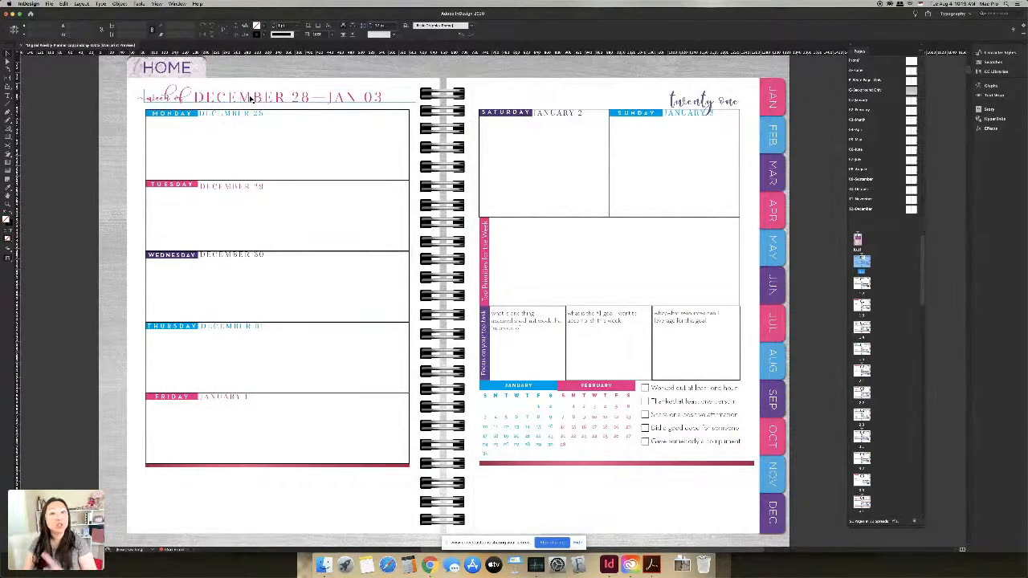
double_click(316, 97)
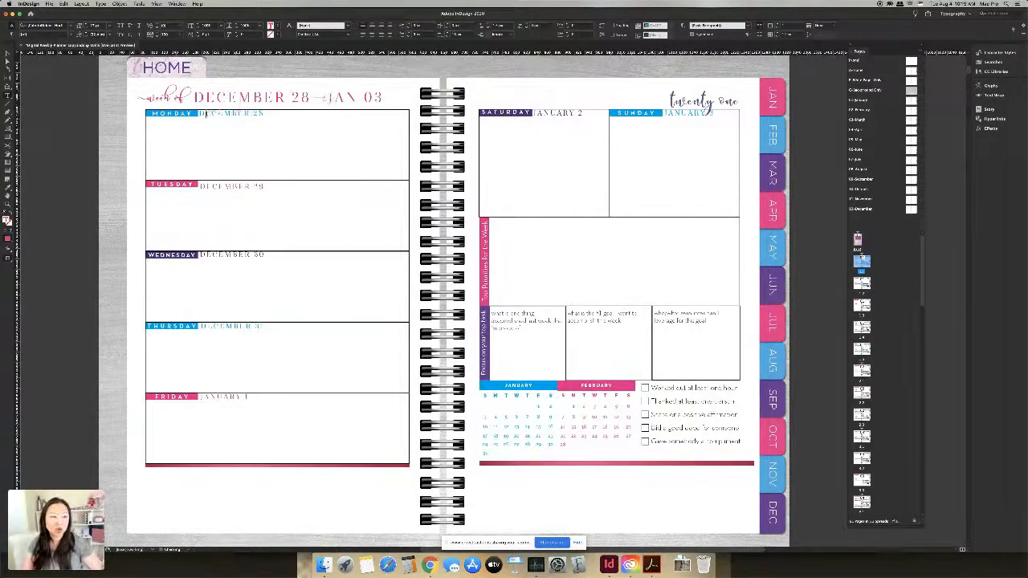
left_click_drag(200, 113, 263, 114)
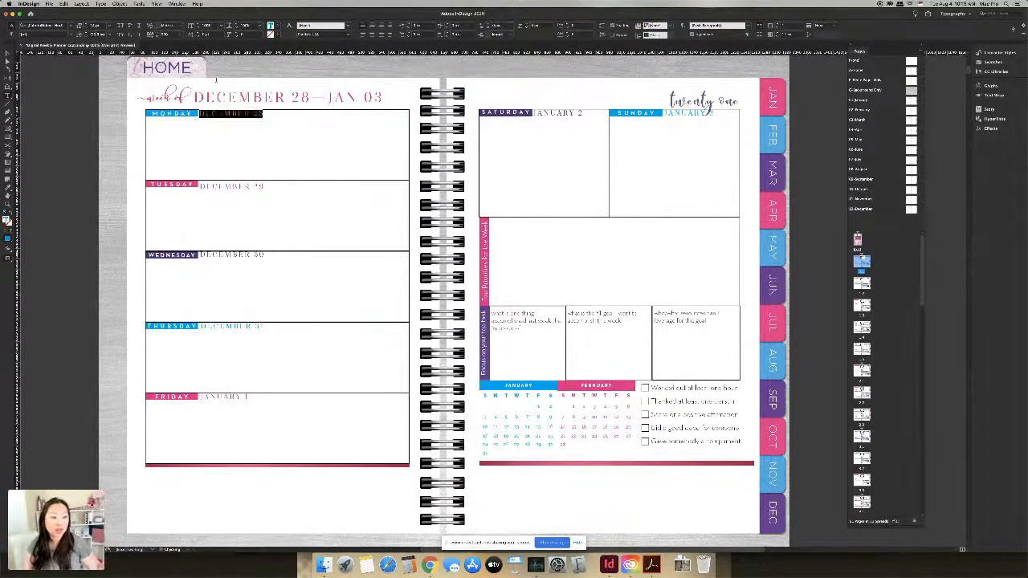
left_click(206, 36)
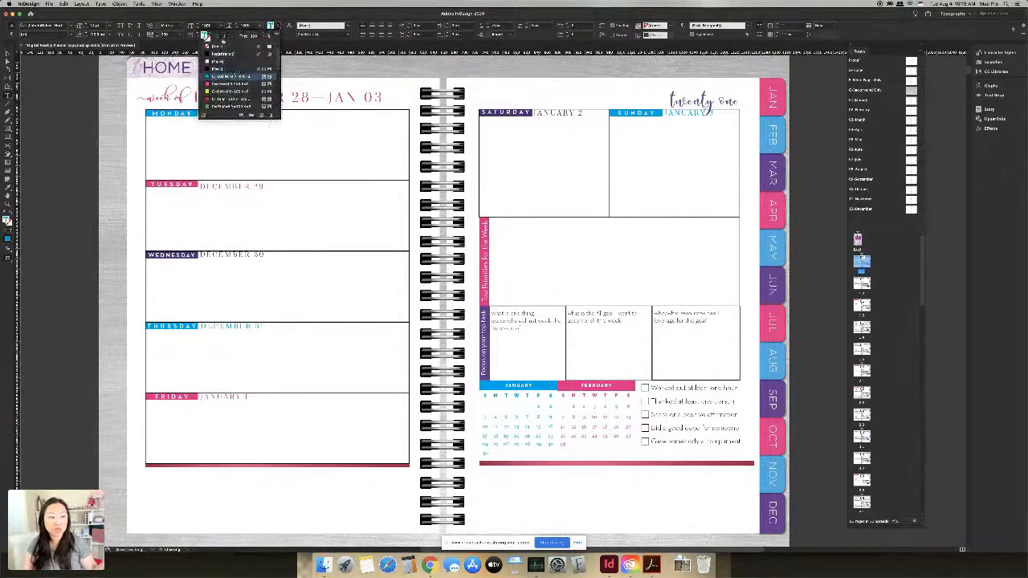
left_click(216, 84)
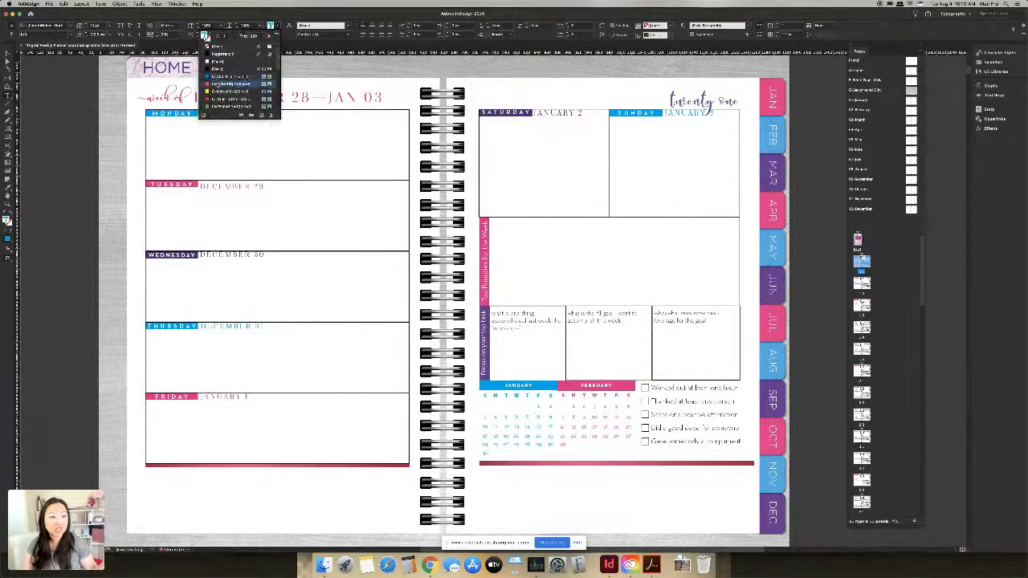
left_click(223, 140)
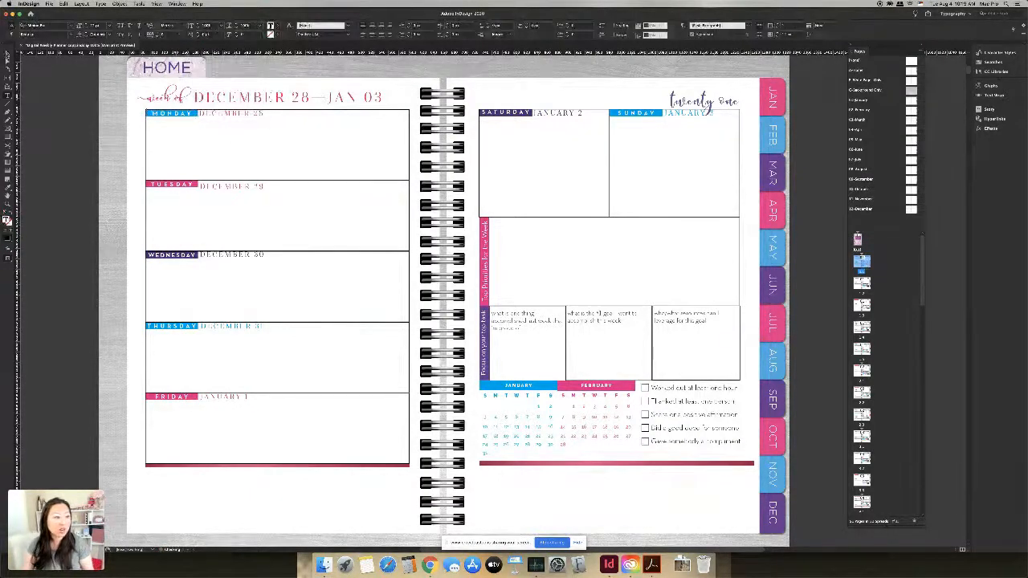
left_click(6, 54)
left_click(159, 117)
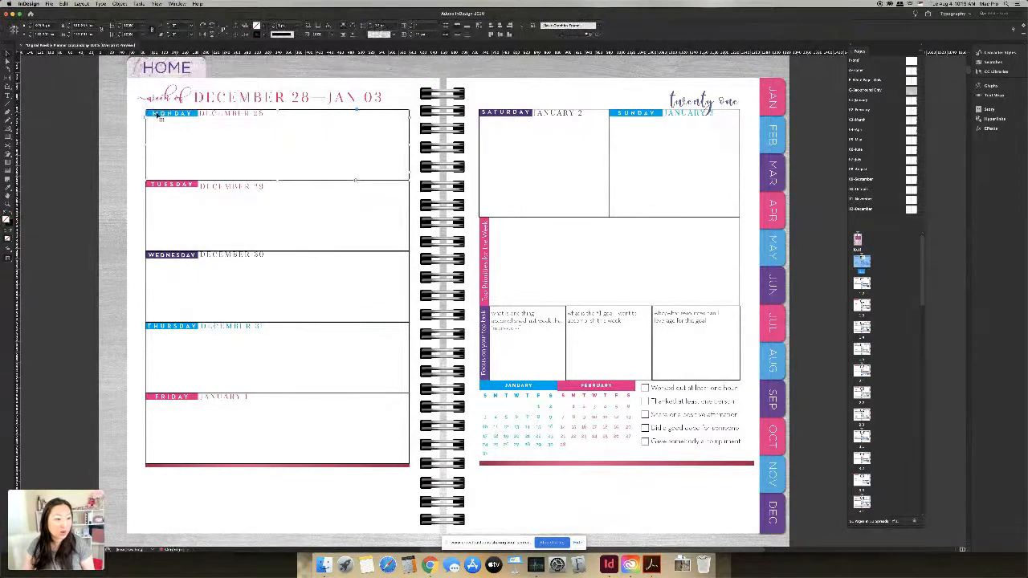
double_click(172, 115)
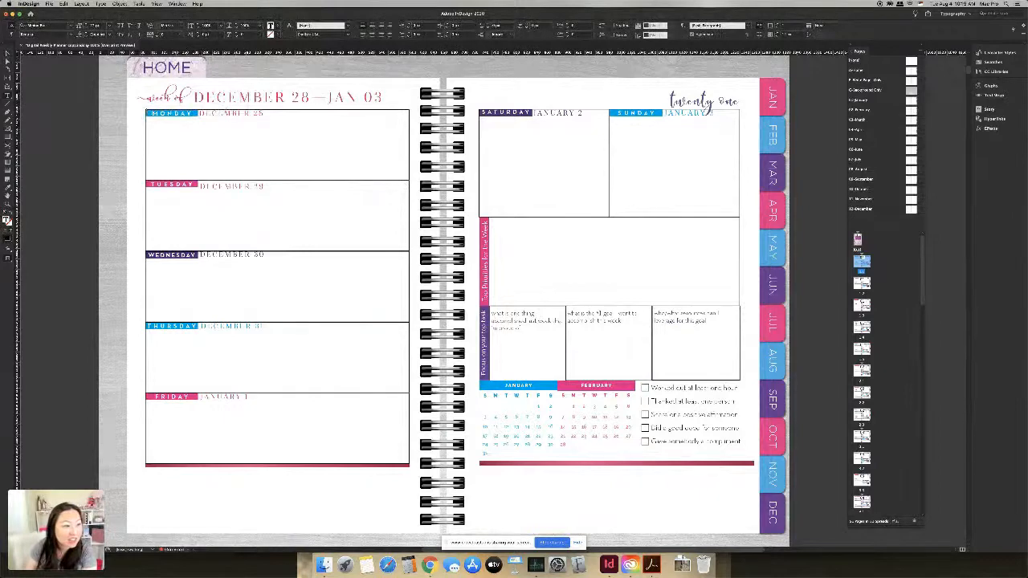
left_click(7, 53)
left_click(290, 111)
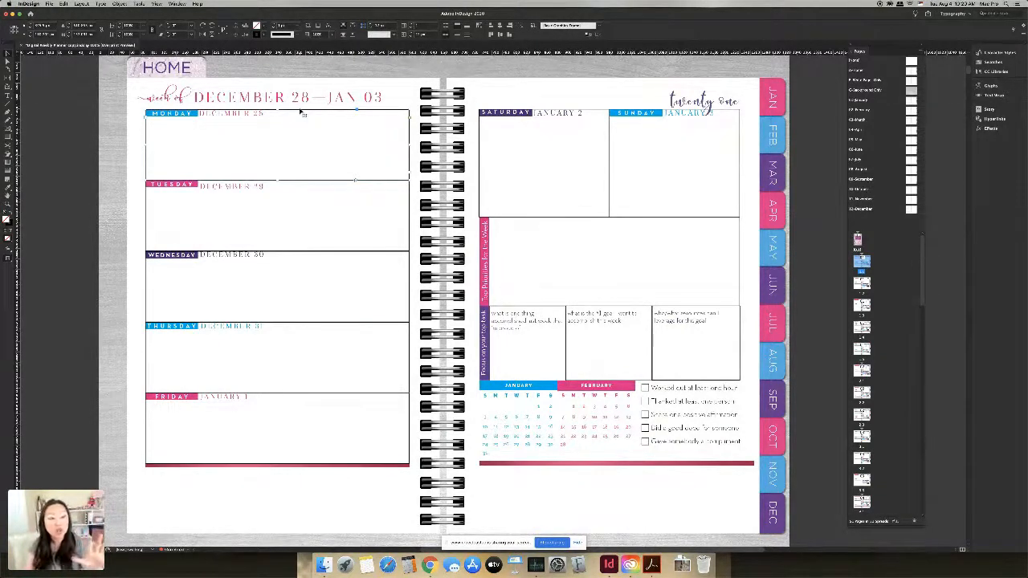
Step: Fill the MONDAY label with pink, moving the Monday box aside and back
left_click_drag(301, 115, 358, 127)
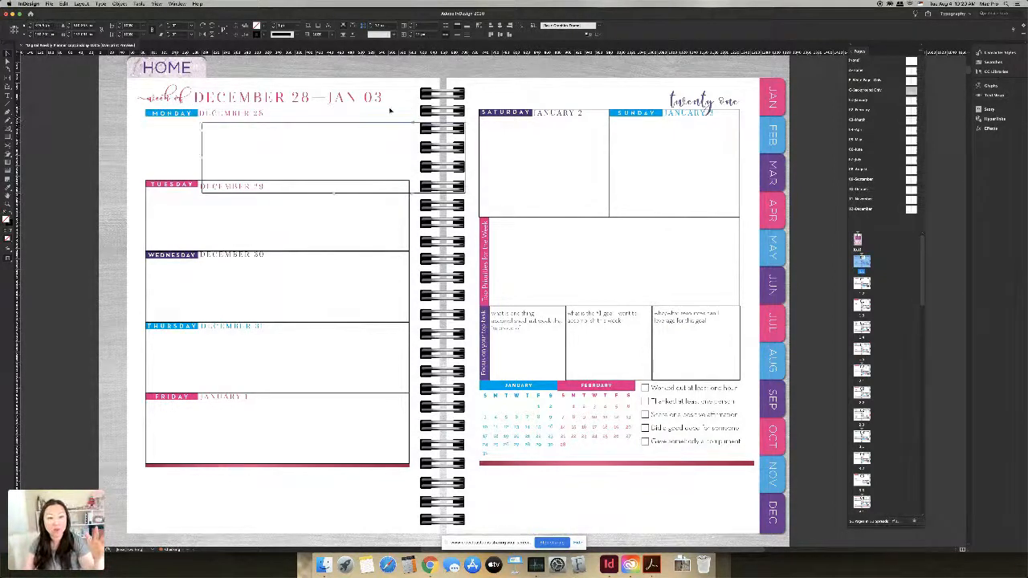
left_click(187, 116)
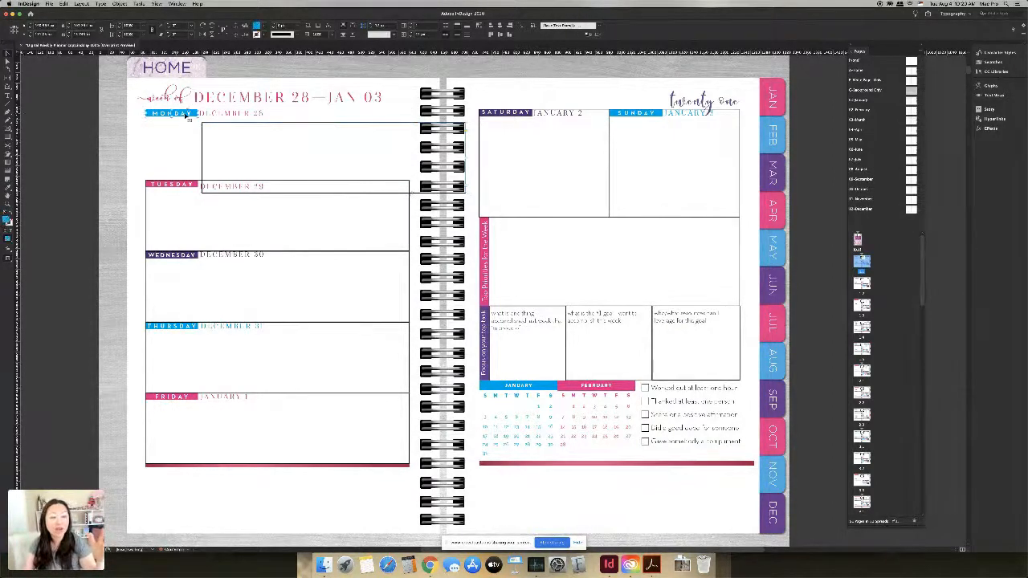
left_click(264, 29)
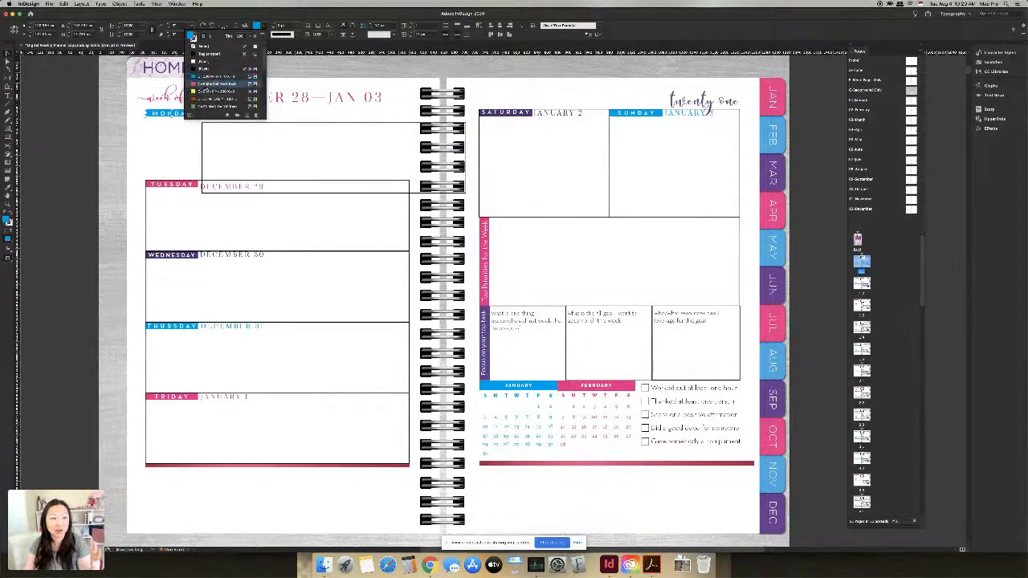
left_click(209, 86)
left_click(330, 124)
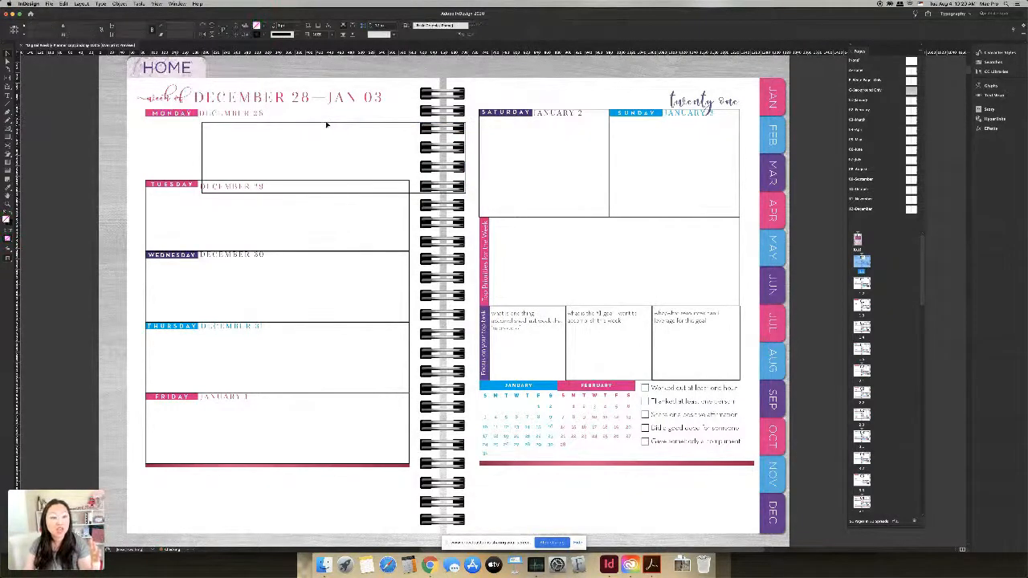
left_click_drag(328, 124, 275, 114)
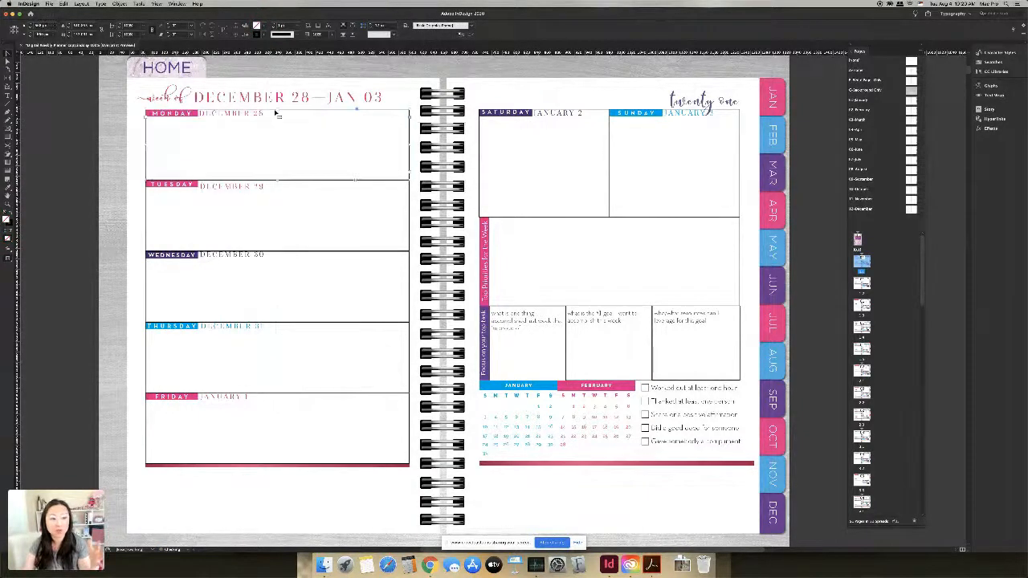
Step: Fill the WEDNESDAY label with the same pink
left_click(187, 256)
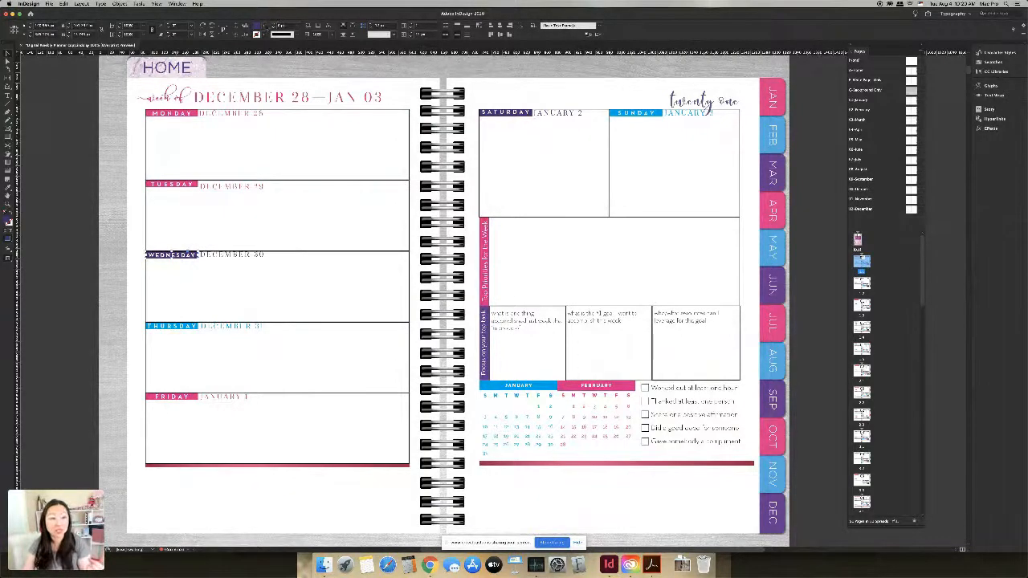
left_click(262, 27)
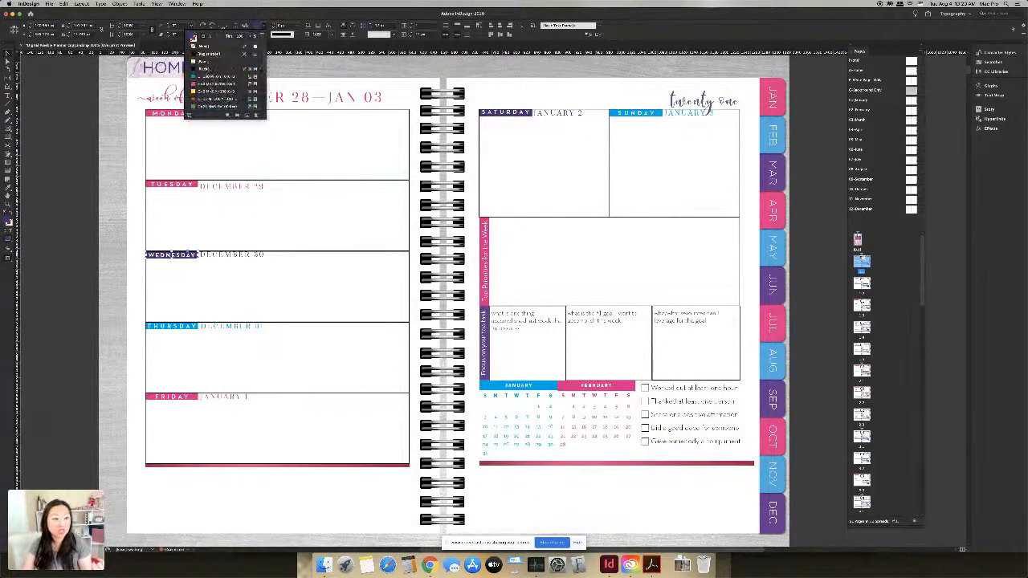
left_click(211, 83)
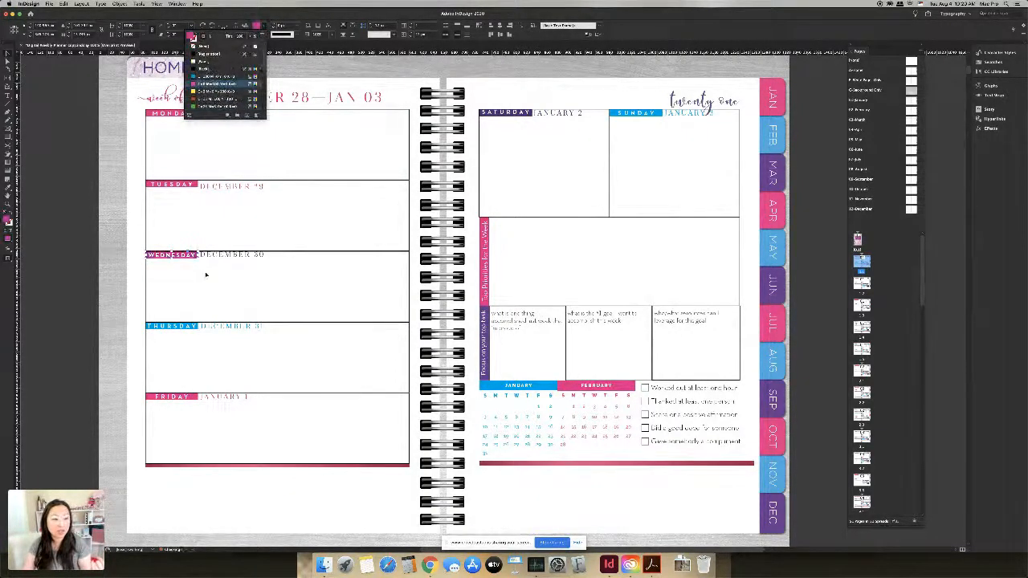
Step: Colour the DECEMBER 30 date text magenta
left_click(266, 255)
double_click(213, 256)
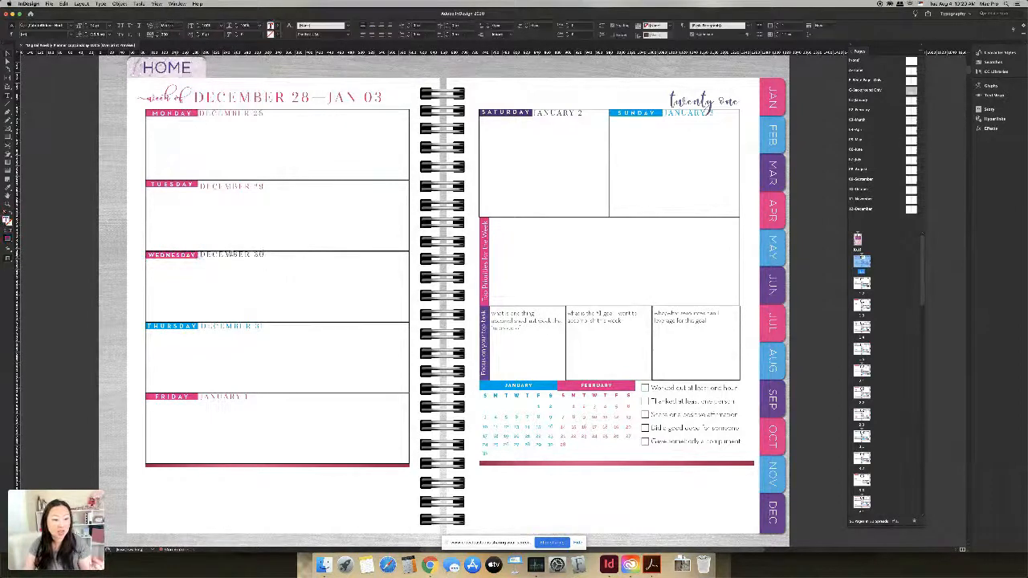
key("super+a")
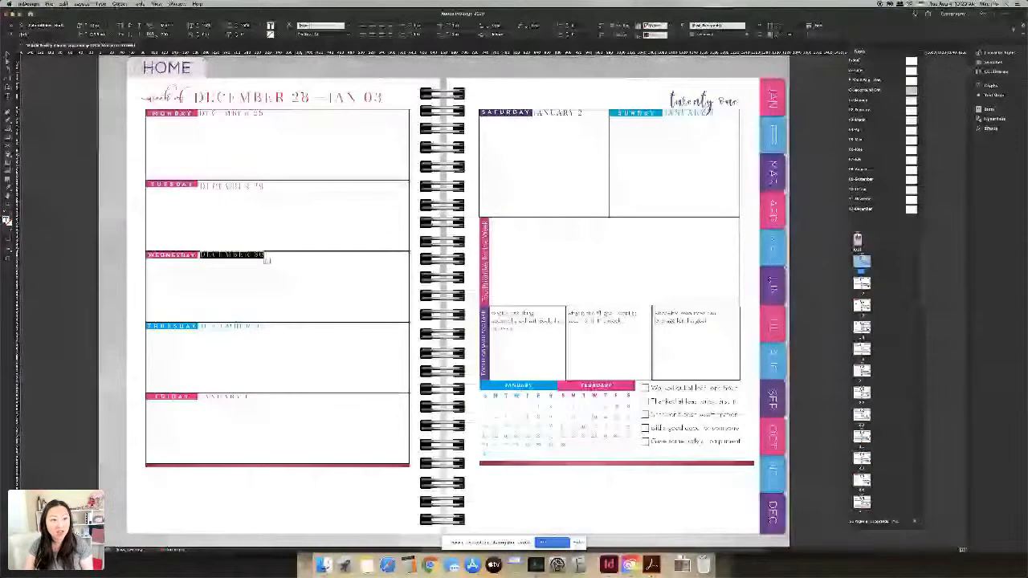
left_click(205, 36)
scroll(226, 83, "up", 5)
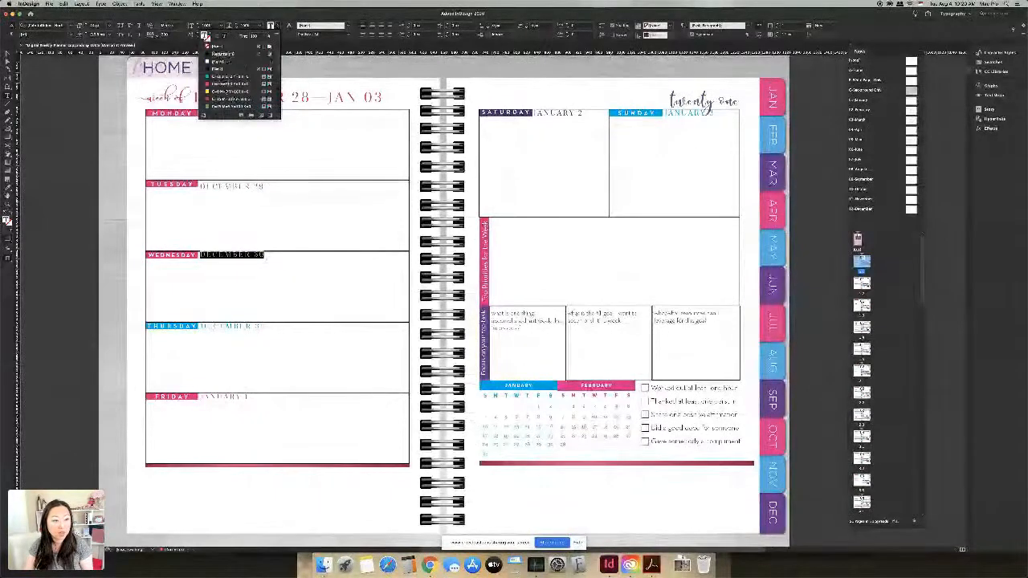
left_click(226, 85)
left_click(174, 326)
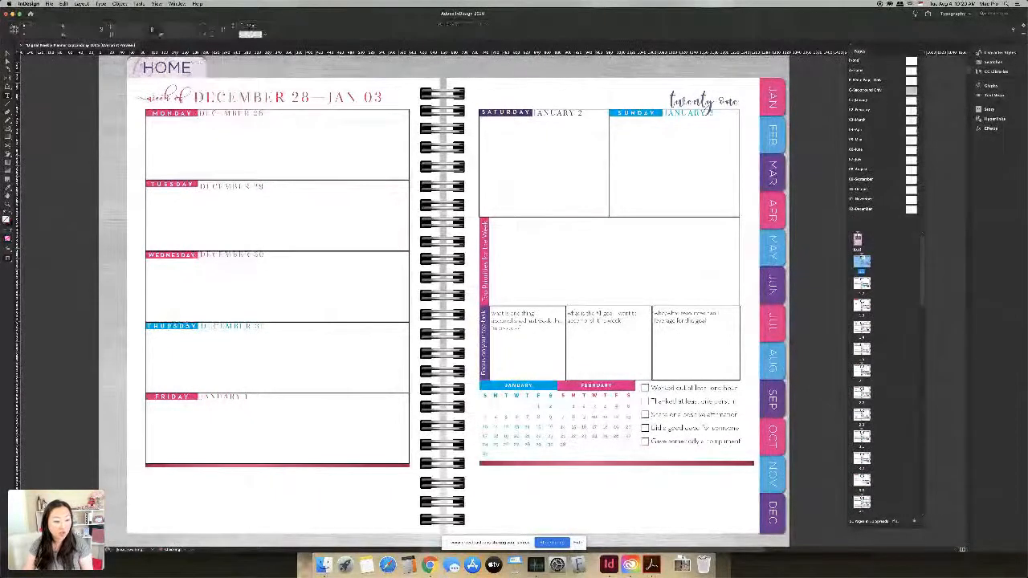
left_click(201, 331)
double_click(192, 327)
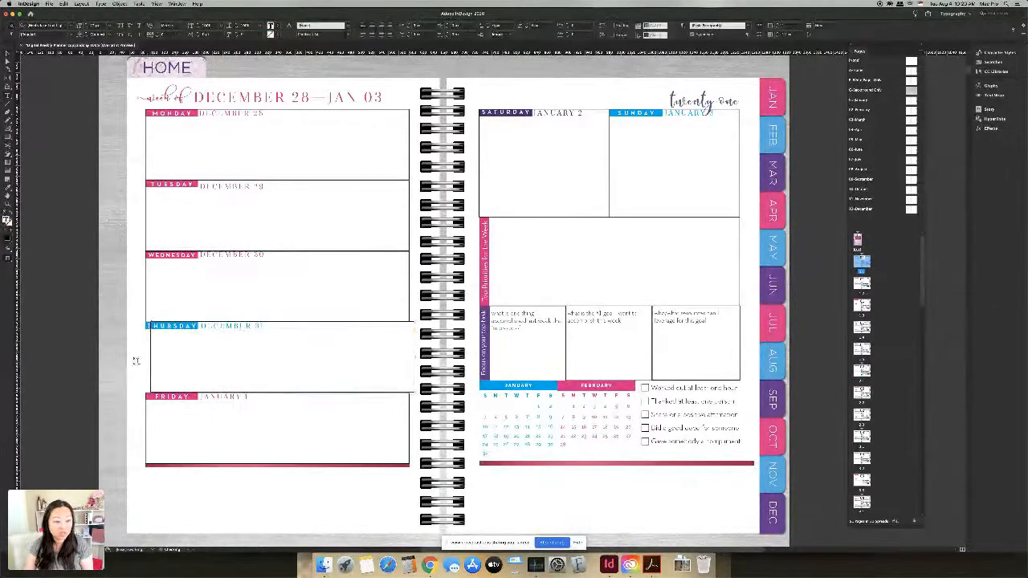
key("Escape")
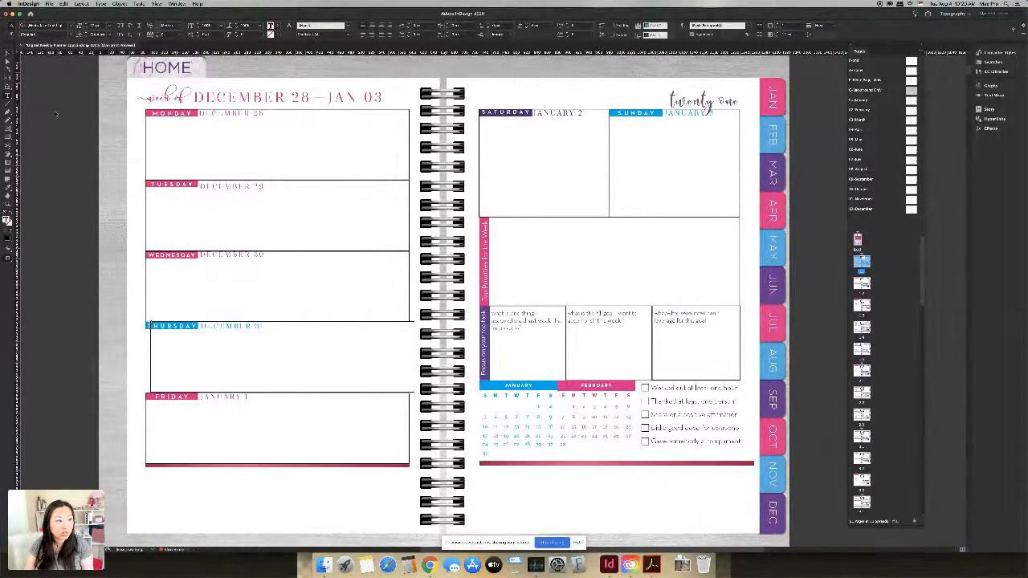
left_click_drag(163, 365, 200, 361)
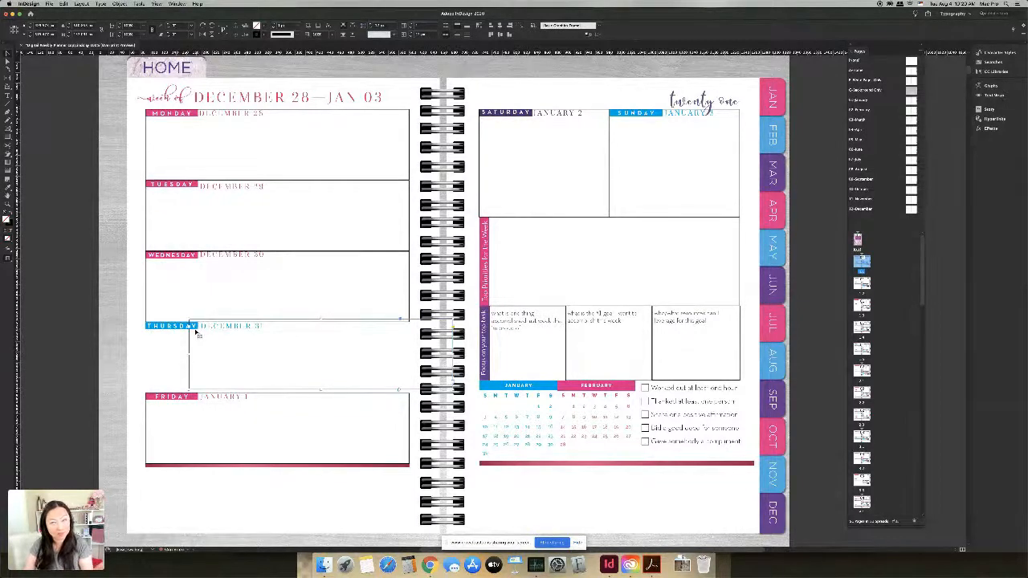
double_click(171, 329)
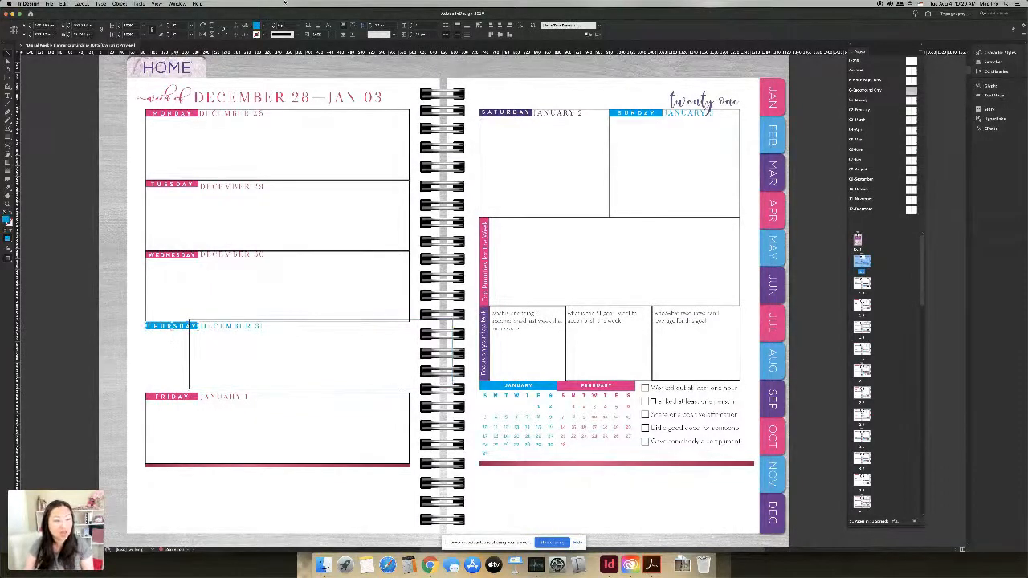
left_click(265, 27)
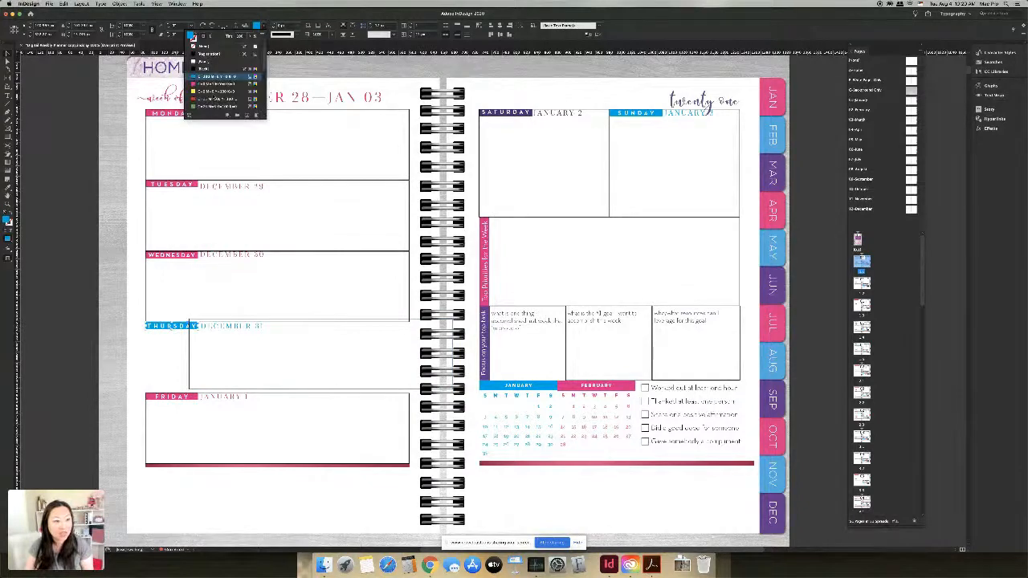
left_click(213, 84)
left_click(231, 329)
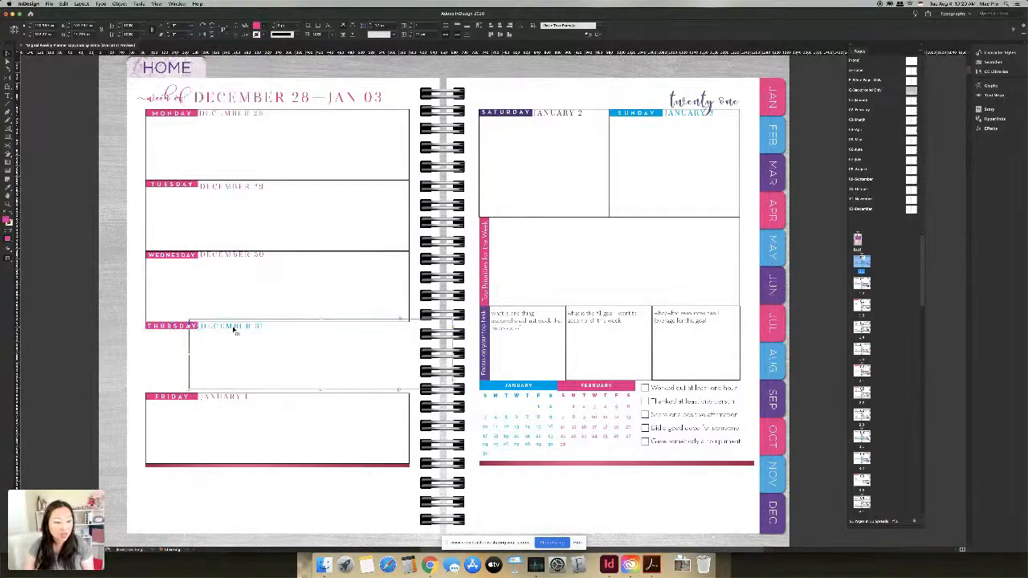
double_click(196, 337)
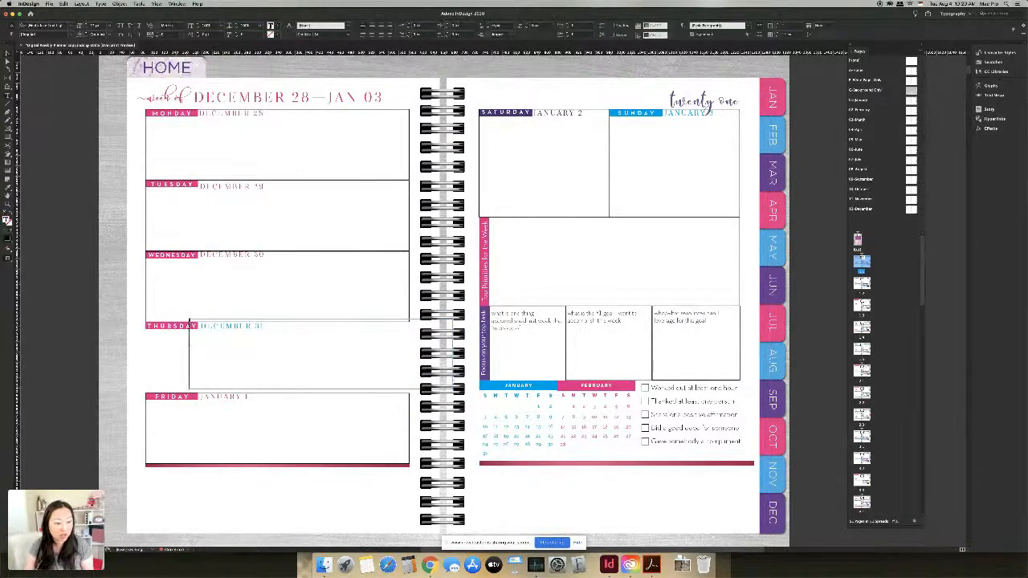
key("Escape")
left_click_drag(190, 351, 242, 335)
left_click(227, 330)
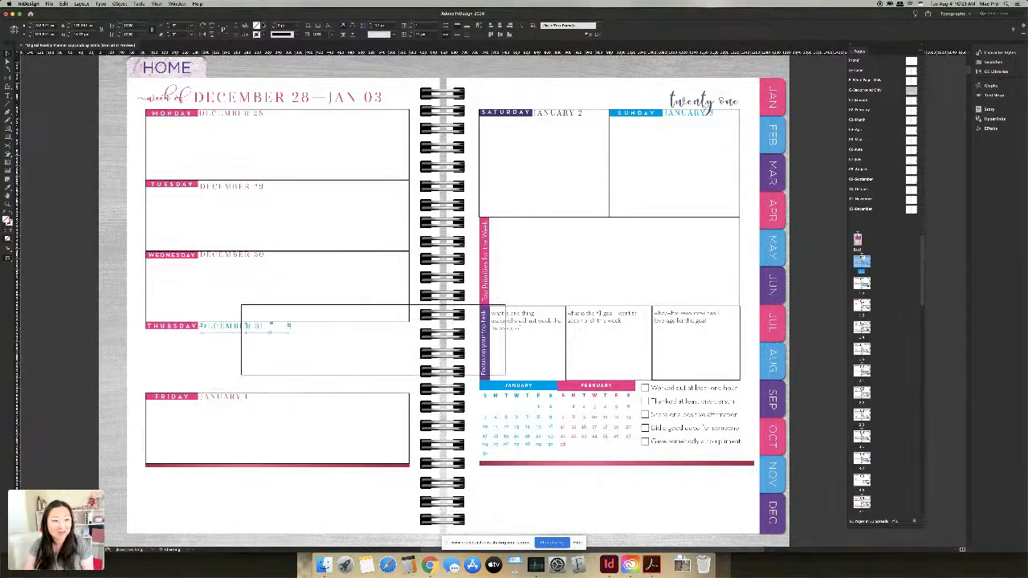
left_click(257, 26)
left_click(211, 36)
left_click(213, 83)
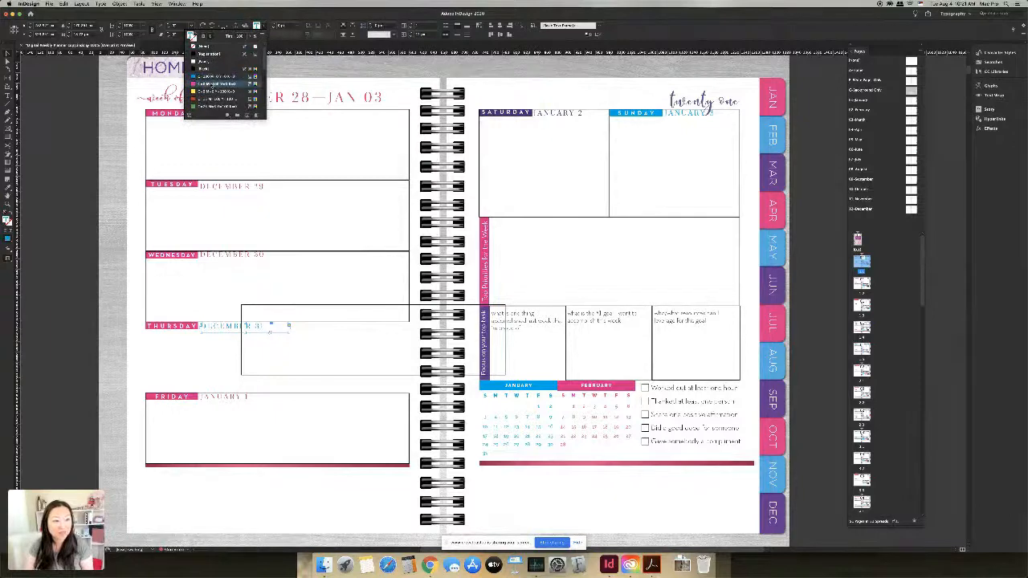
key("super+z")
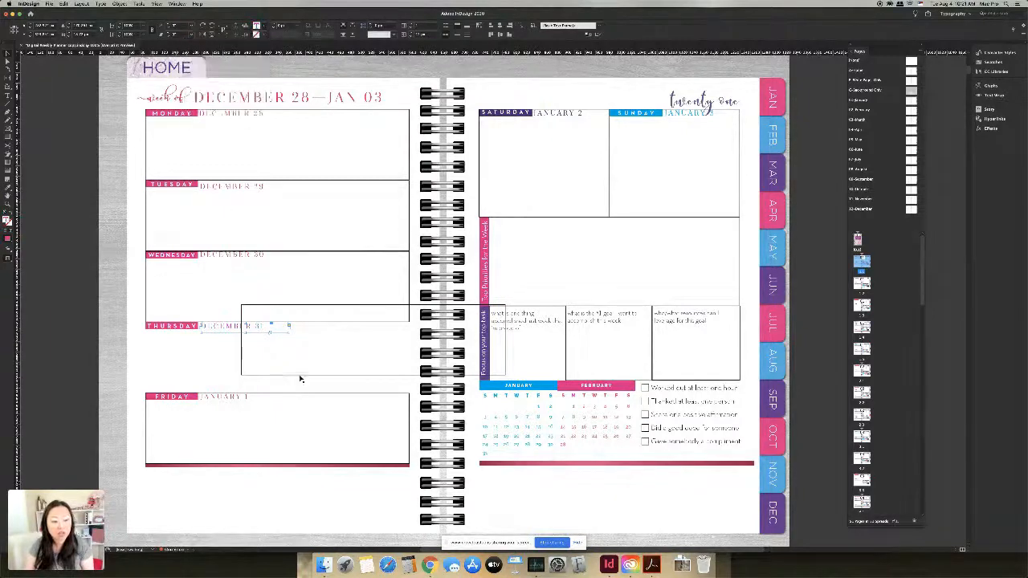
left_click_drag(309, 376, 216, 397)
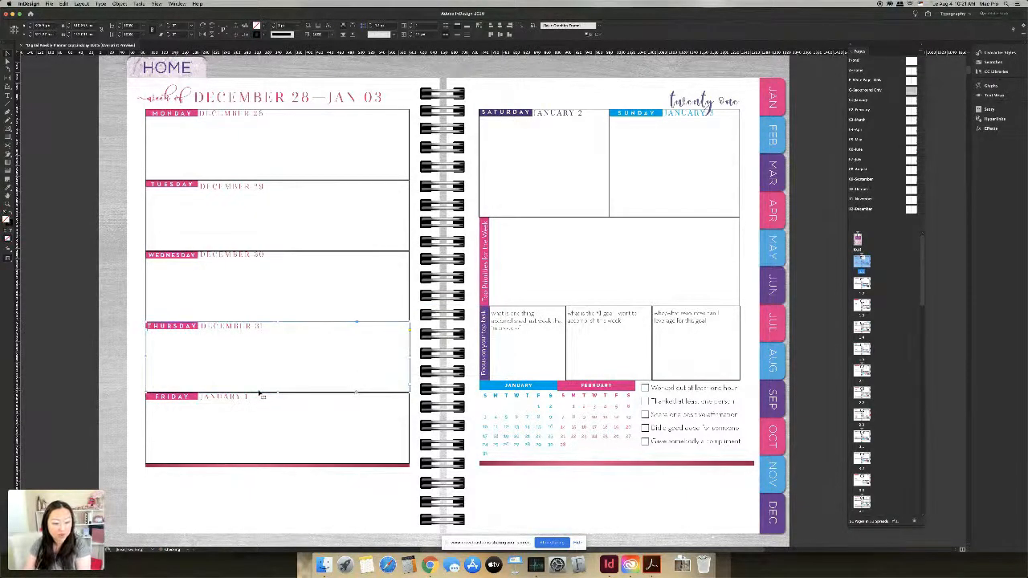
left_click(258, 406)
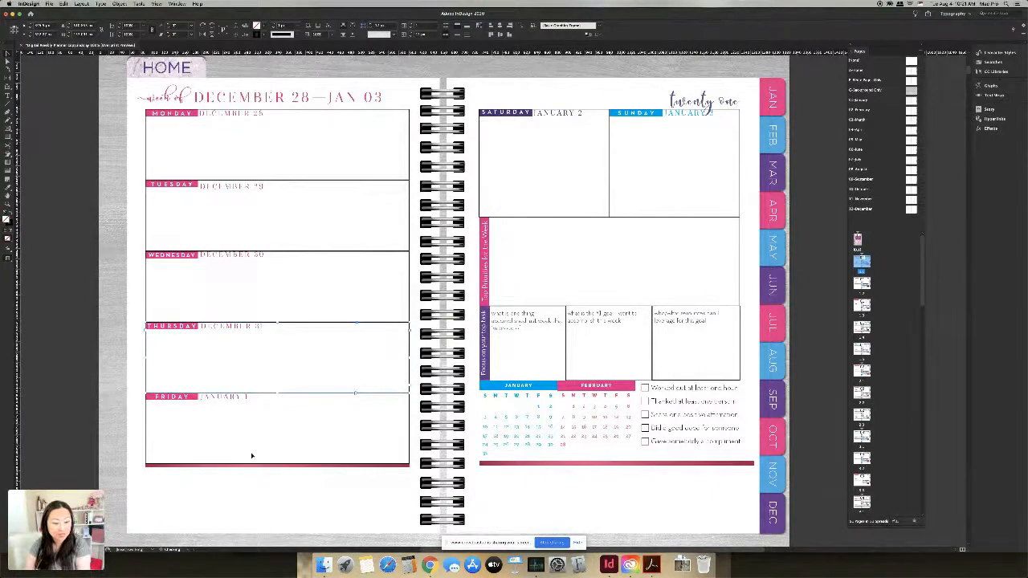
left_click(265, 484)
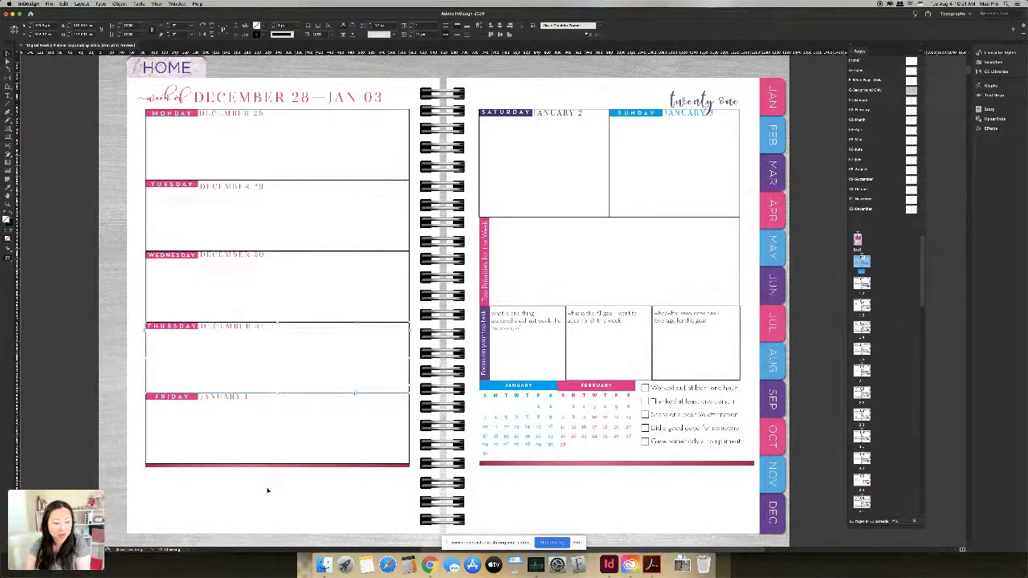
left_click(191, 399)
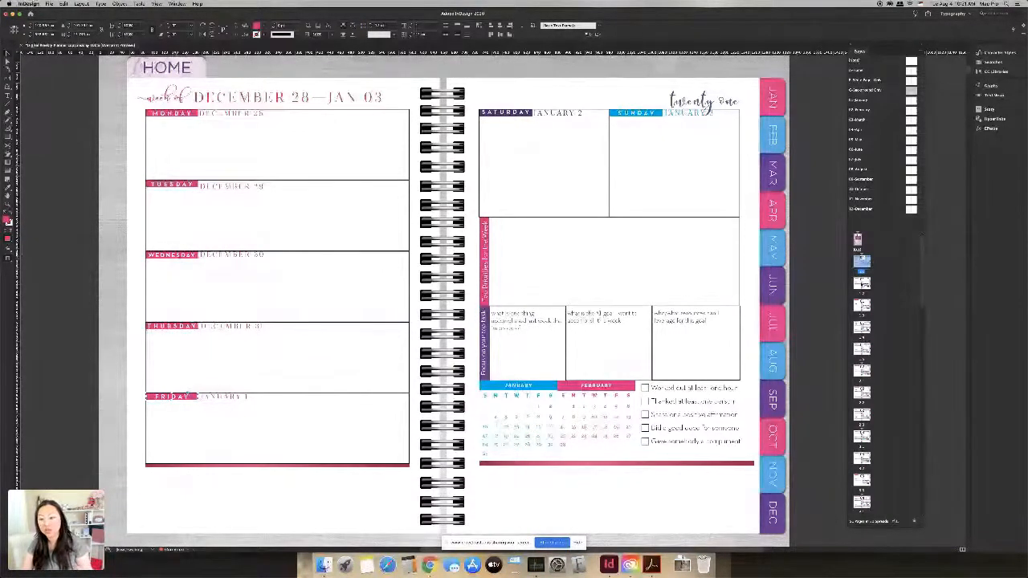
double_click(862, 306)
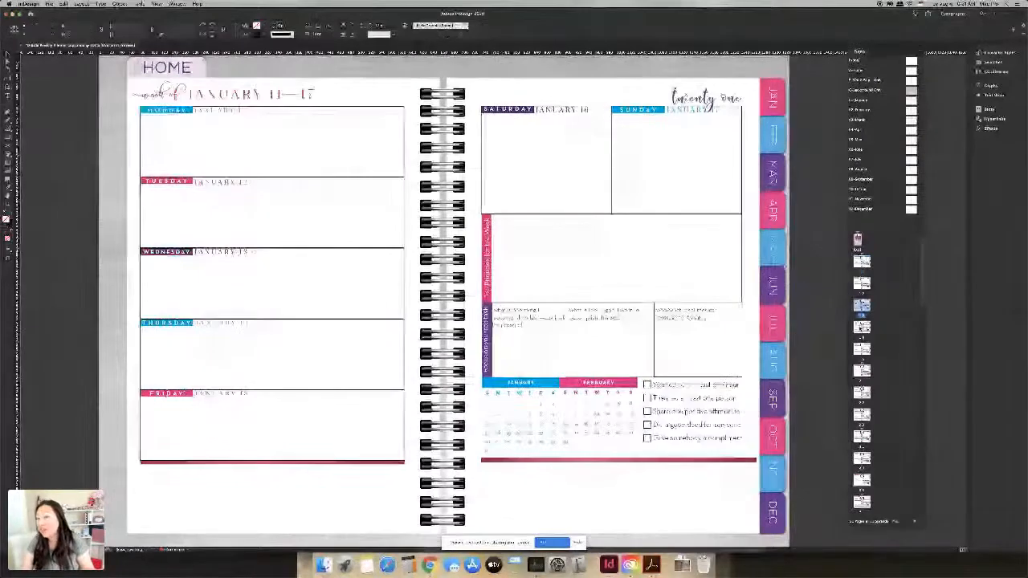
double_click(862, 327)
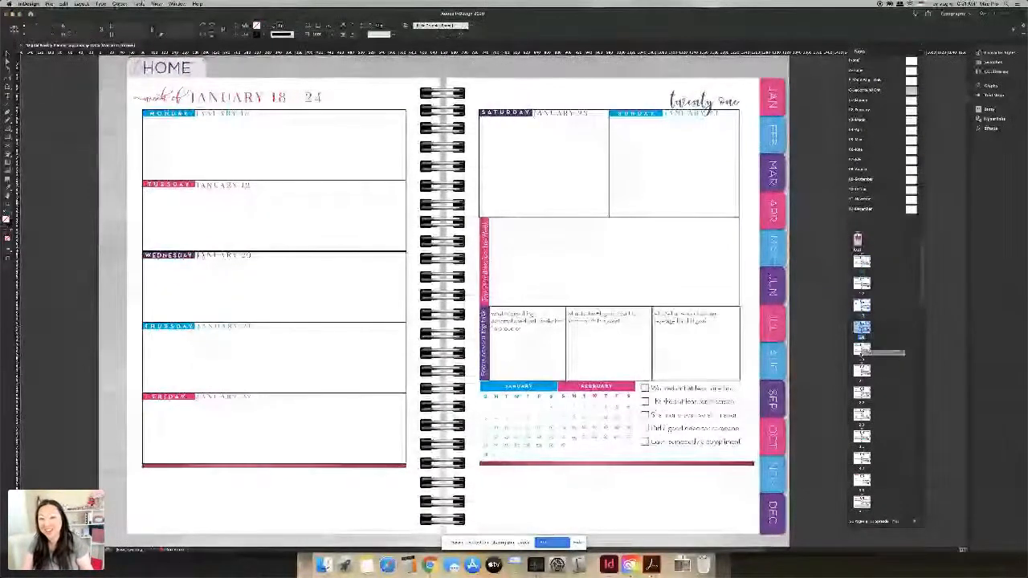
double_click(862, 352)
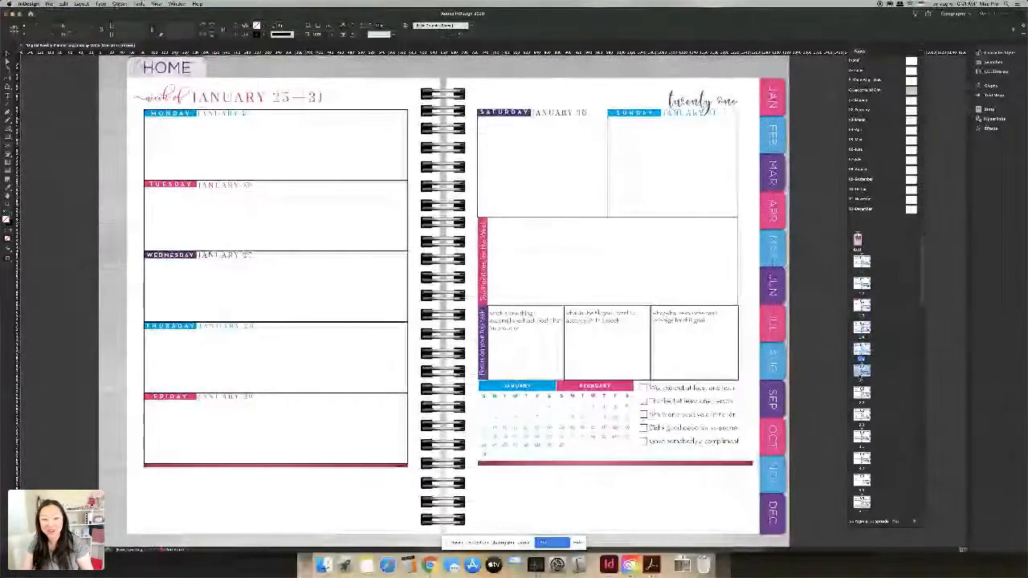
double_click(862, 371)
double_click(862, 261)
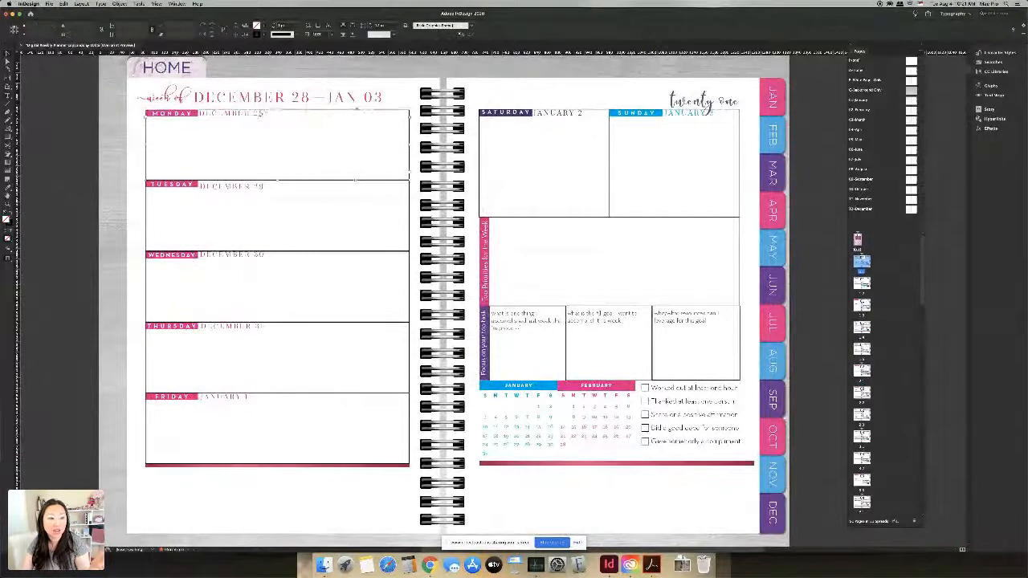
key("t")
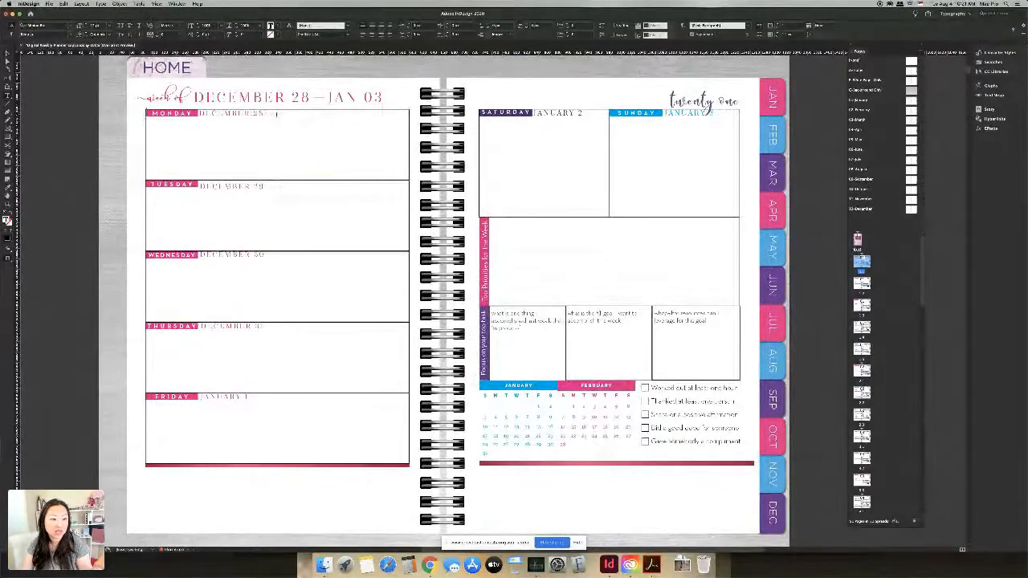
left_click_drag(382, 98, 194, 98)
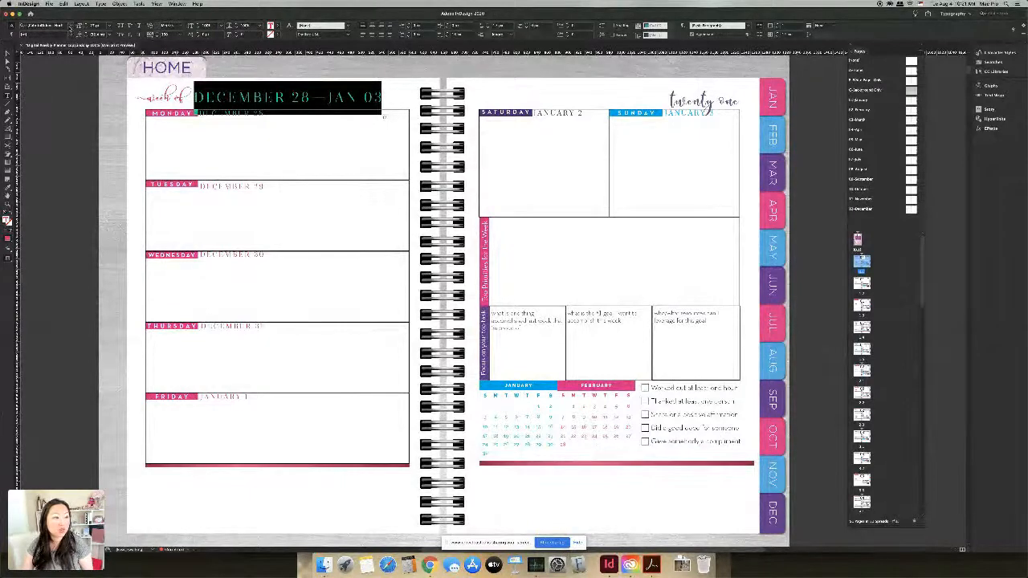
left_click(72, 25)
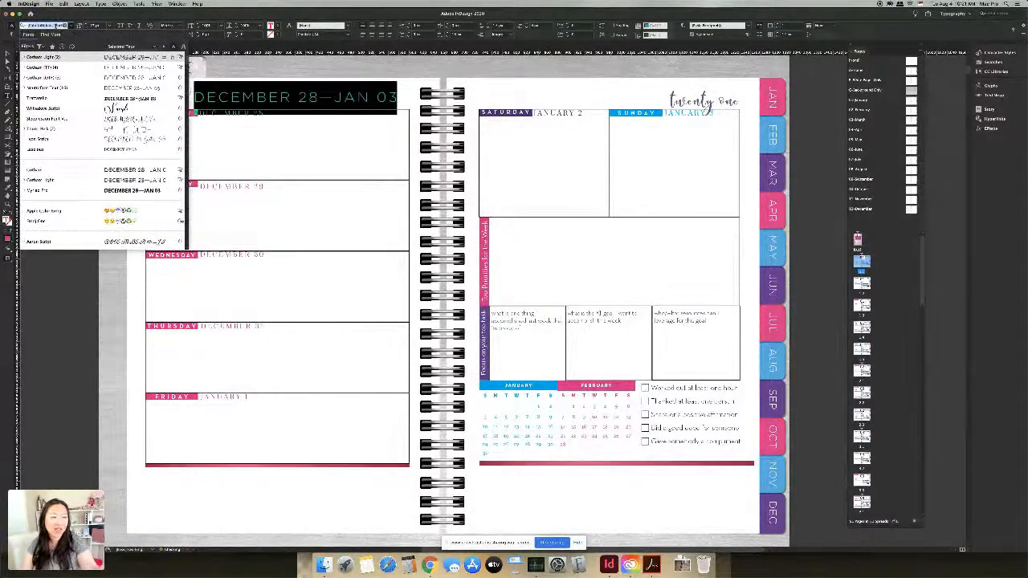
left_click(79, 18)
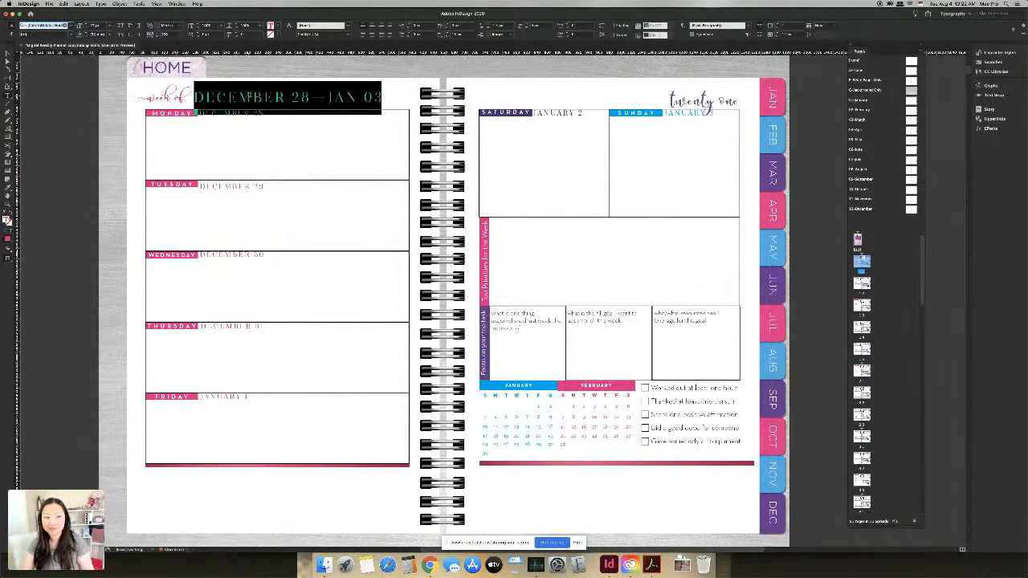
left_click(303, 96)
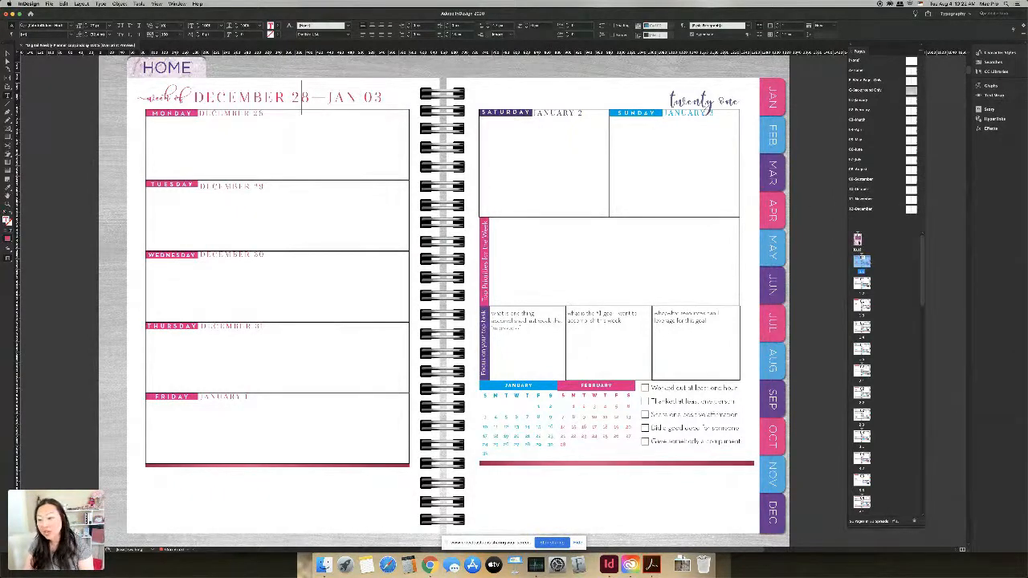
double_click(858, 240)
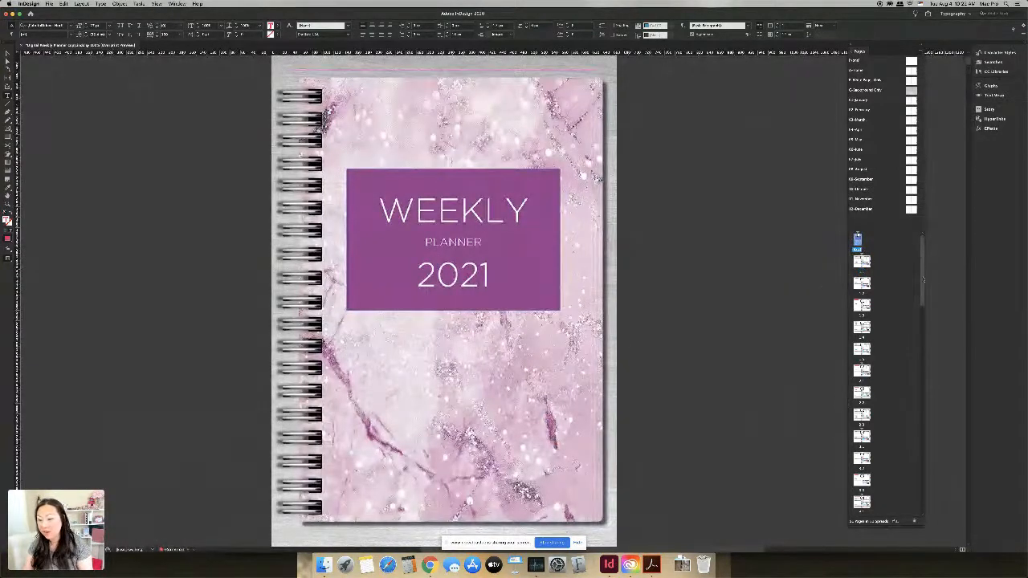
left_click_drag(923, 280, 939, 524)
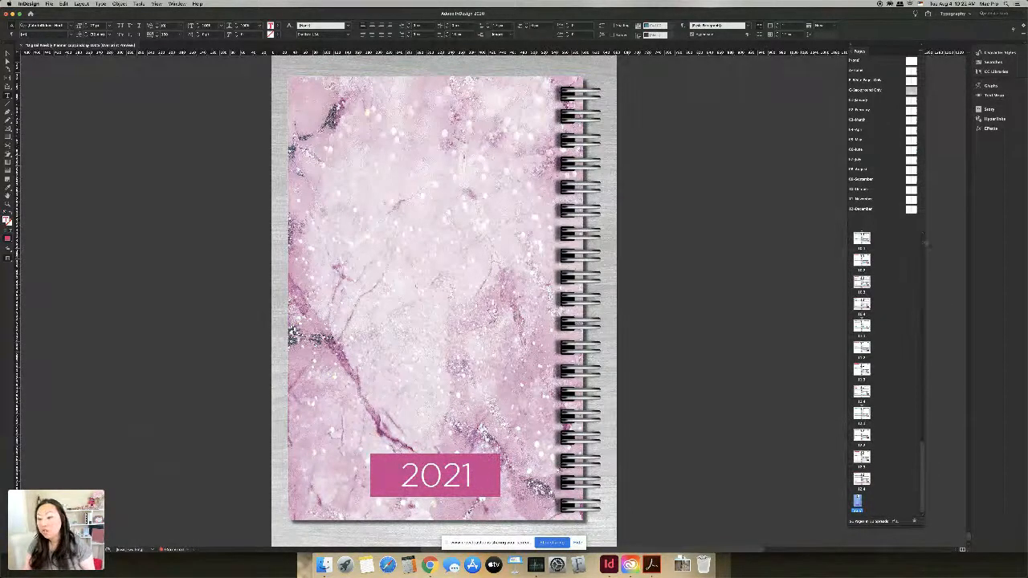
scroll(916, 246, "up", 10)
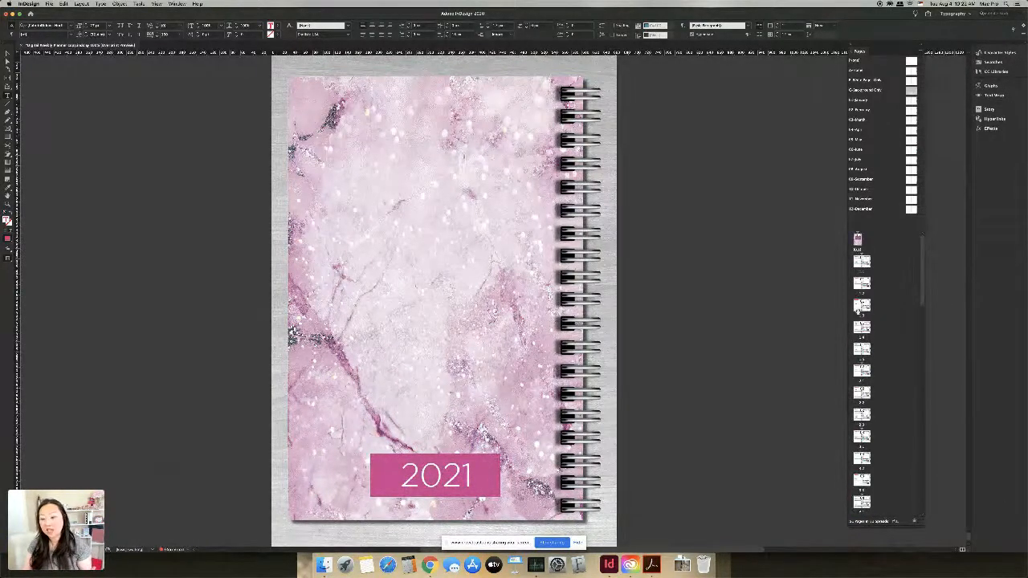
left_click(860, 307)
double_click(860, 306)
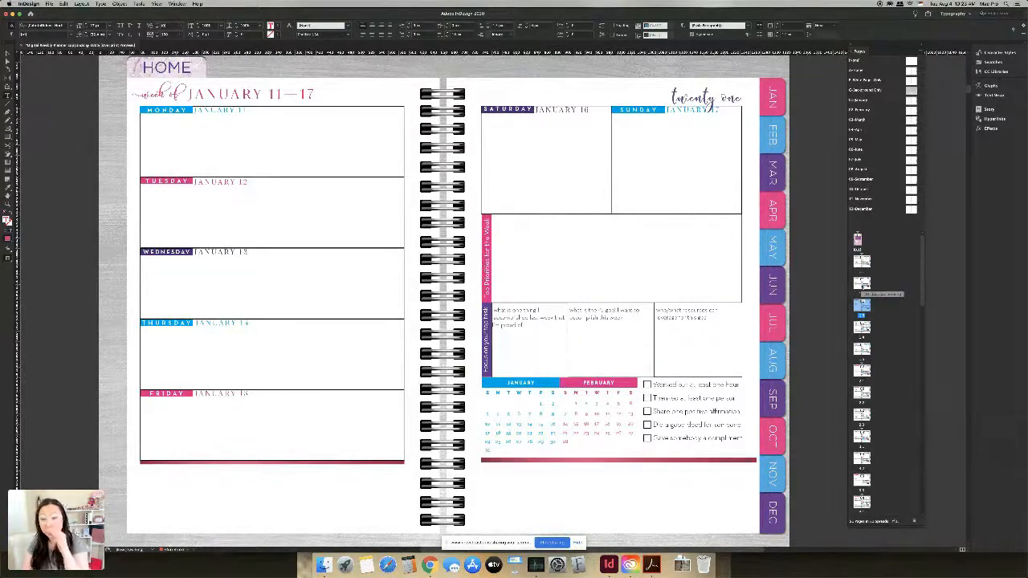
left_click(867, 262)
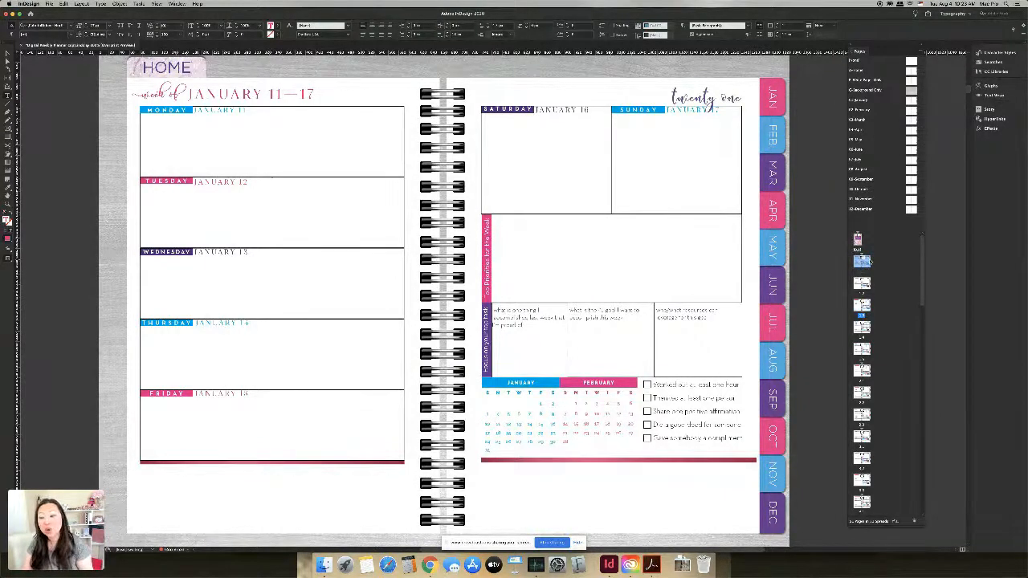
double_click(869, 262)
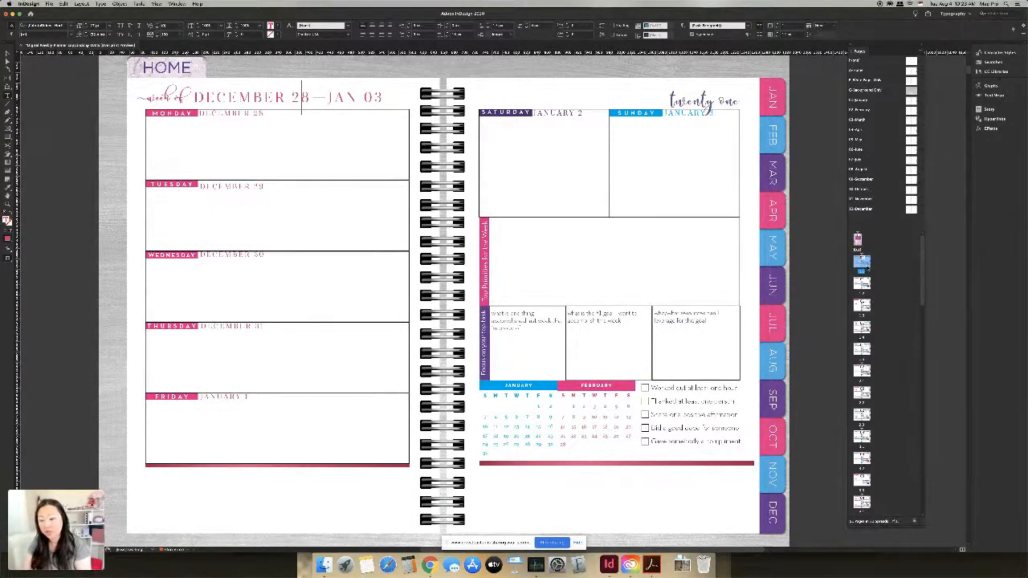
Step: Insert one page before the first weekly spread, set to Before Page with the 01-January master
right_click(863, 266)
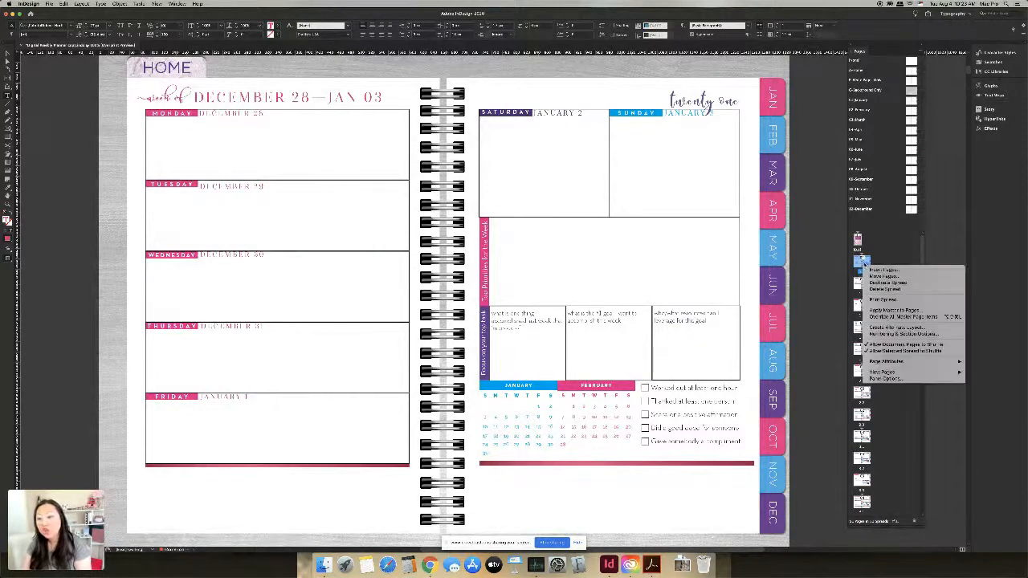
left_click(884, 270)
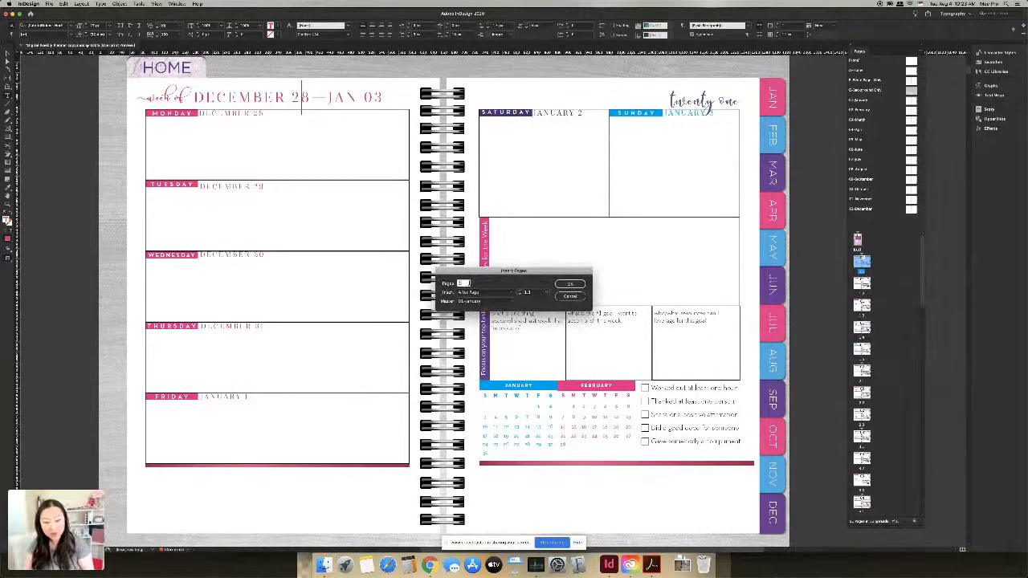
left_click(510, 294)
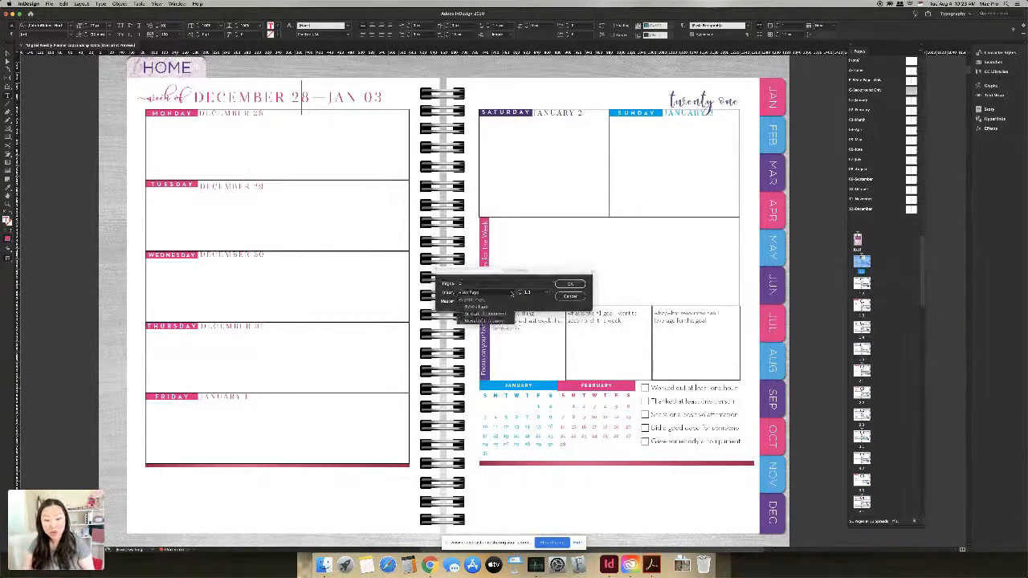
left_click(524, 301)
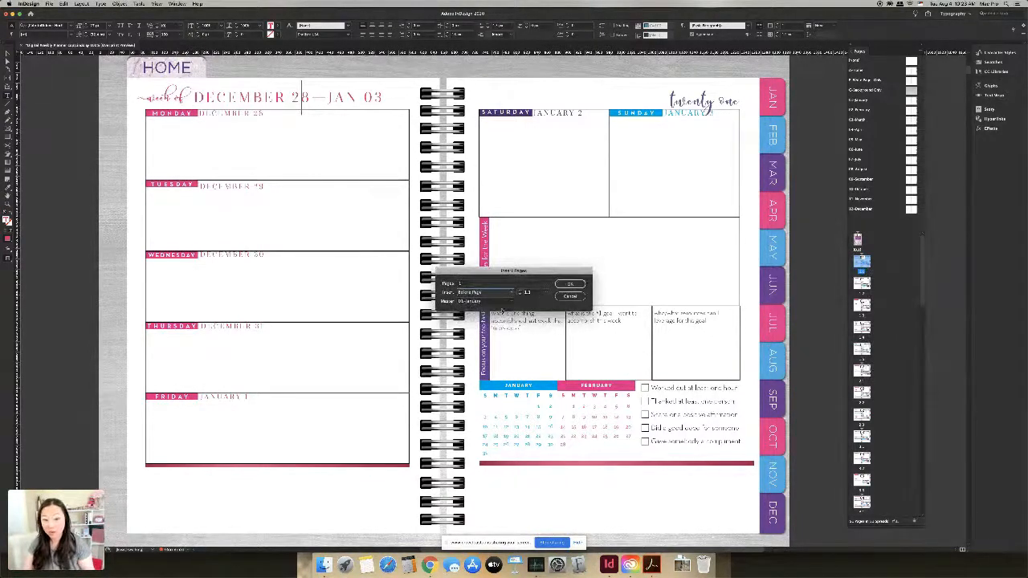
left_click(492, 302)
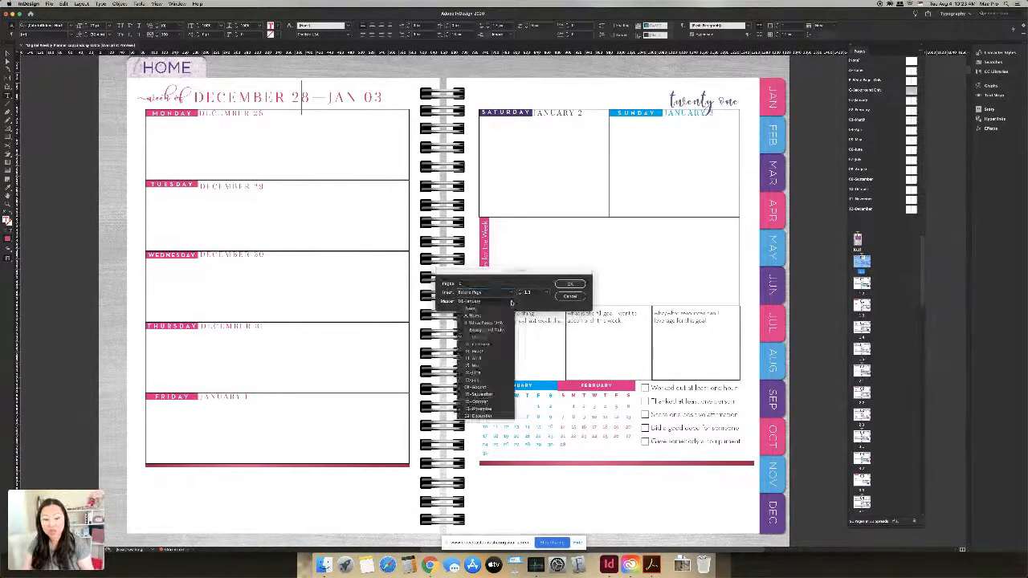
left_click(498, 338)
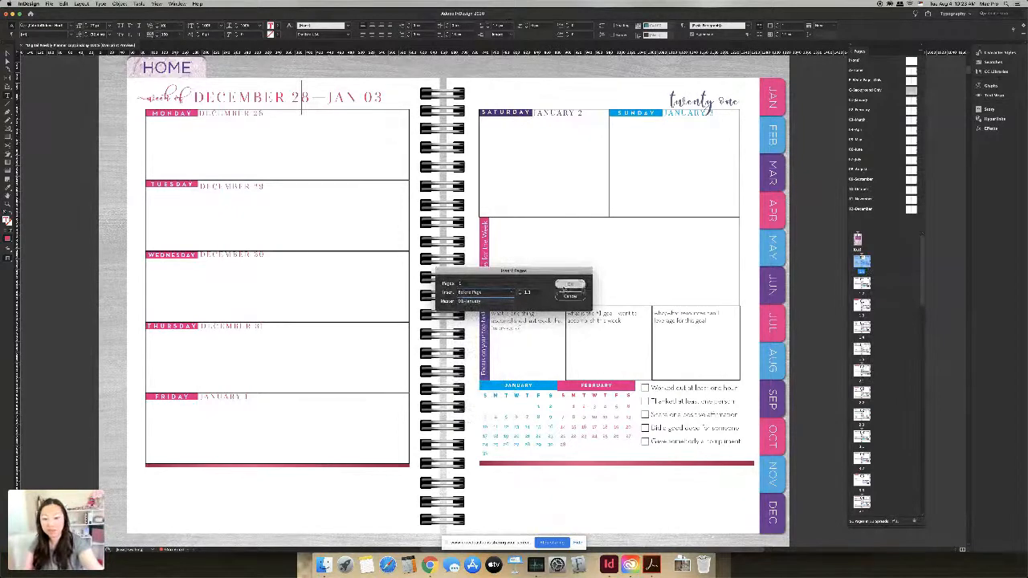
left_click(570, 287)
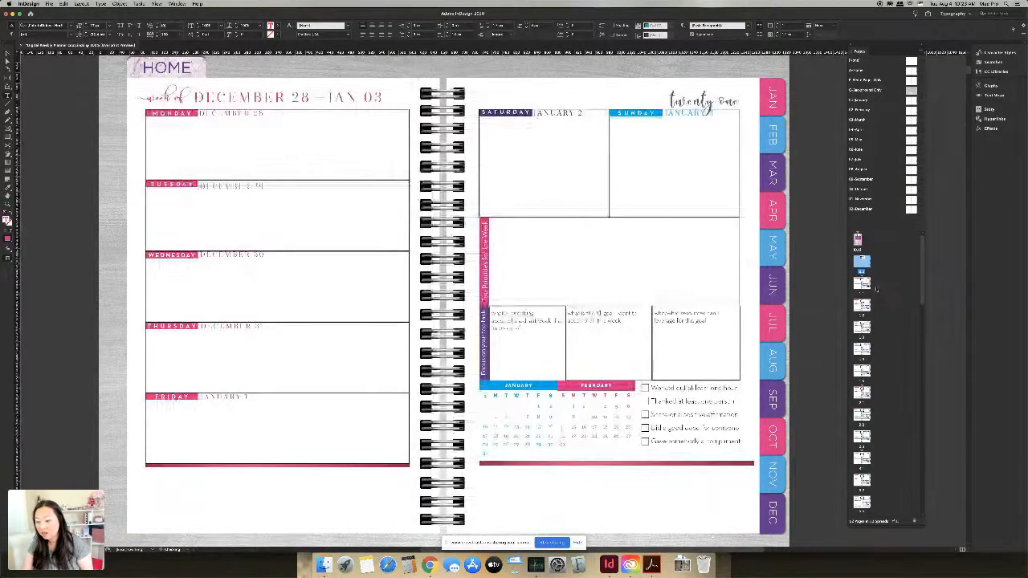
Step: Add a 'Goals' heading at 50 pt in a text frame at the new page's top-left
double_click(873, 283)
left_click(863, 262)
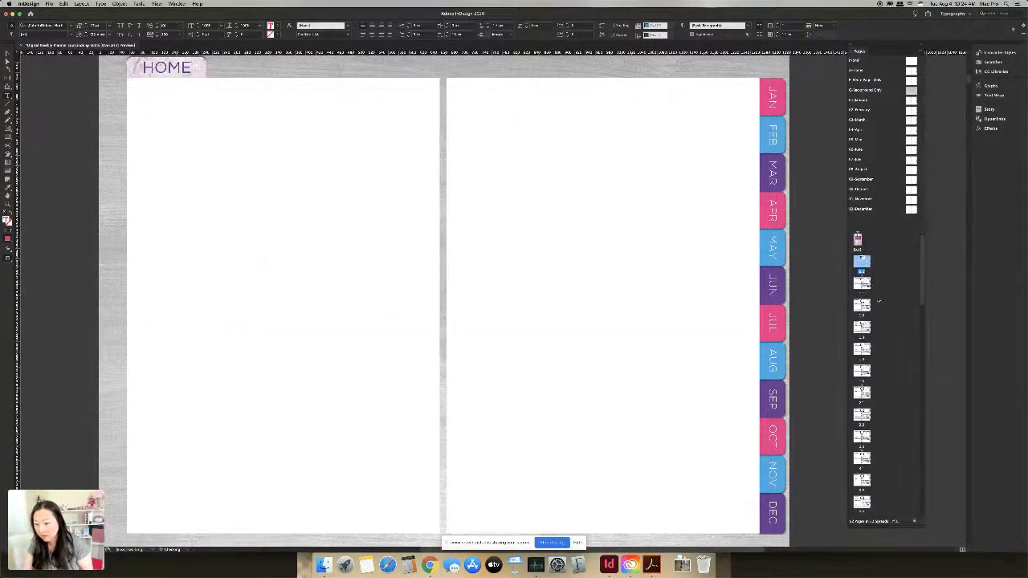
left_click(863, 285)
double_click(865, 290)
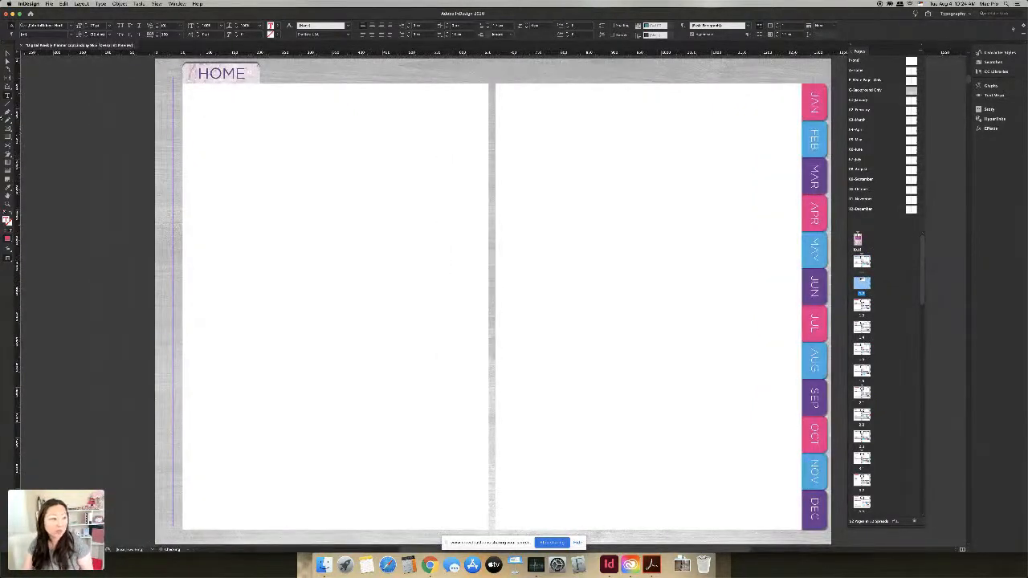
left_click_drag(216, 126, 399, 233)
type("Goals")
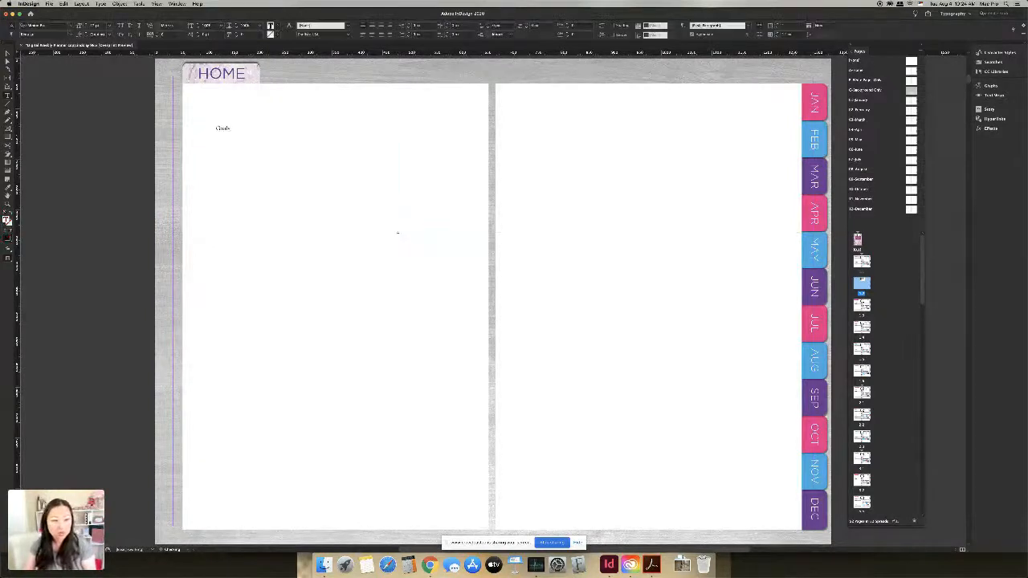
key("super+a")
left_click(98, 26)
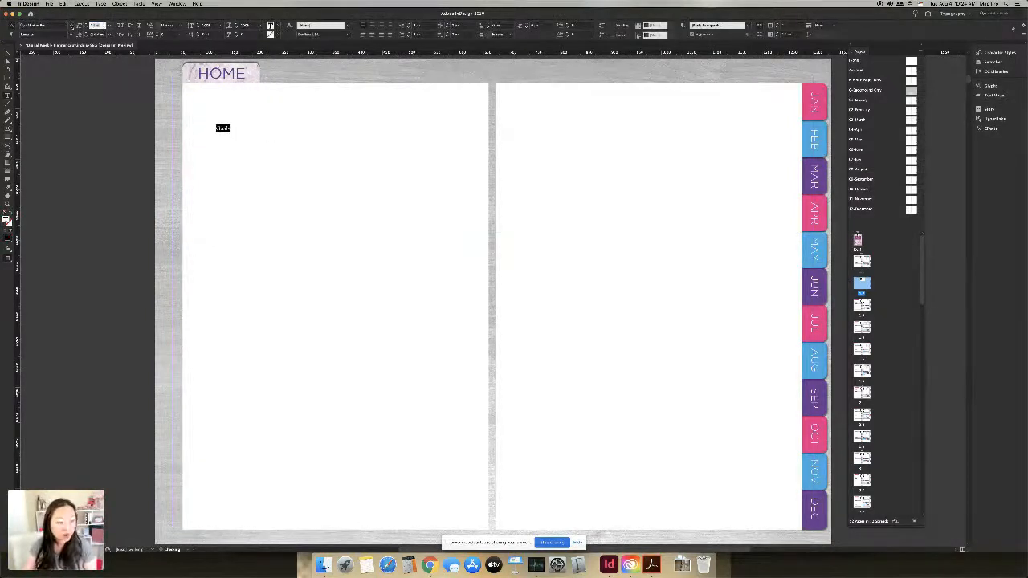
type("50")
key("Return")
key("Escape")
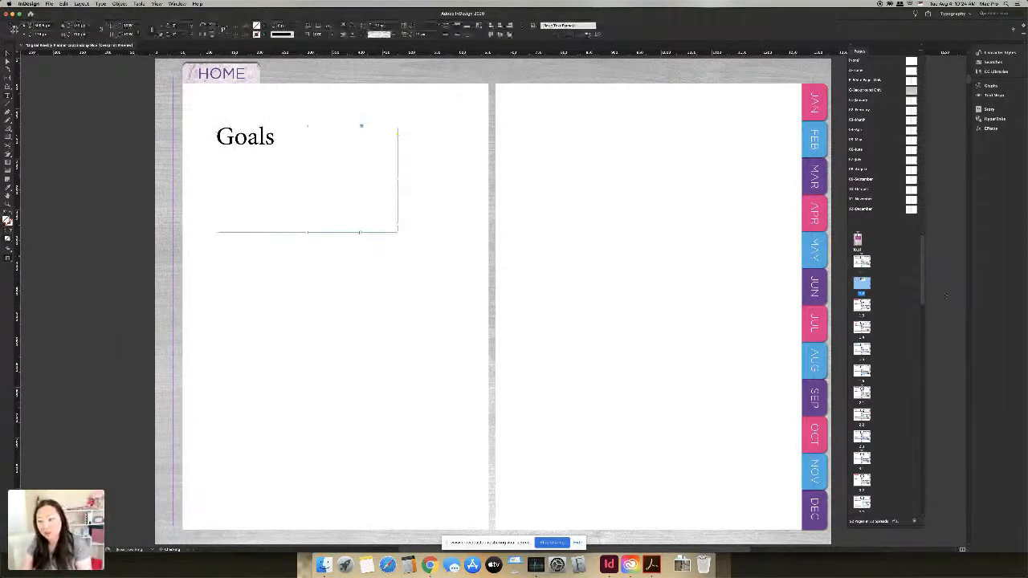
Step: Drag a page thumbnail to a new position in the page order
left_click(864, 264)
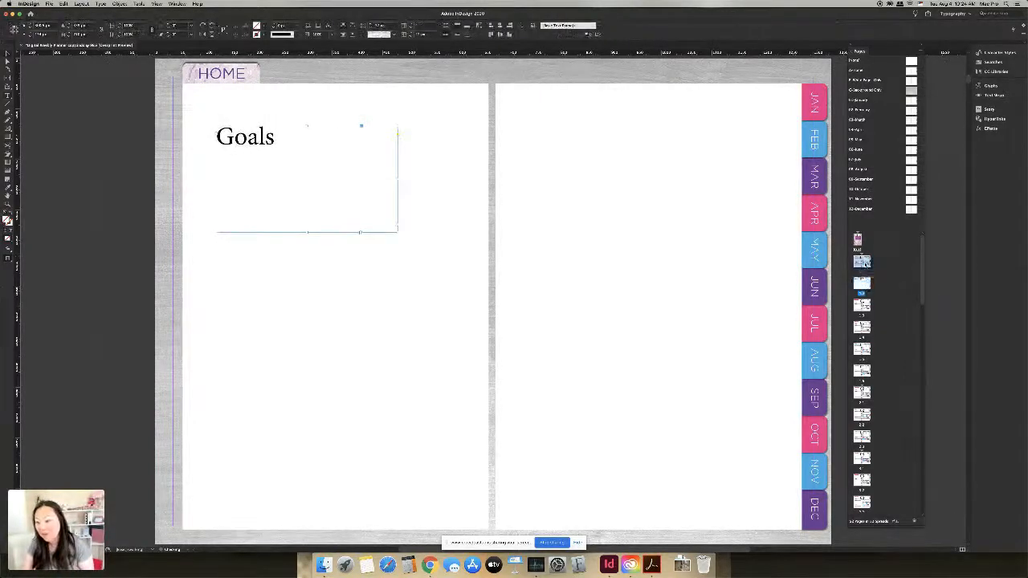
left_click_drag(864, 264, 873, 286)
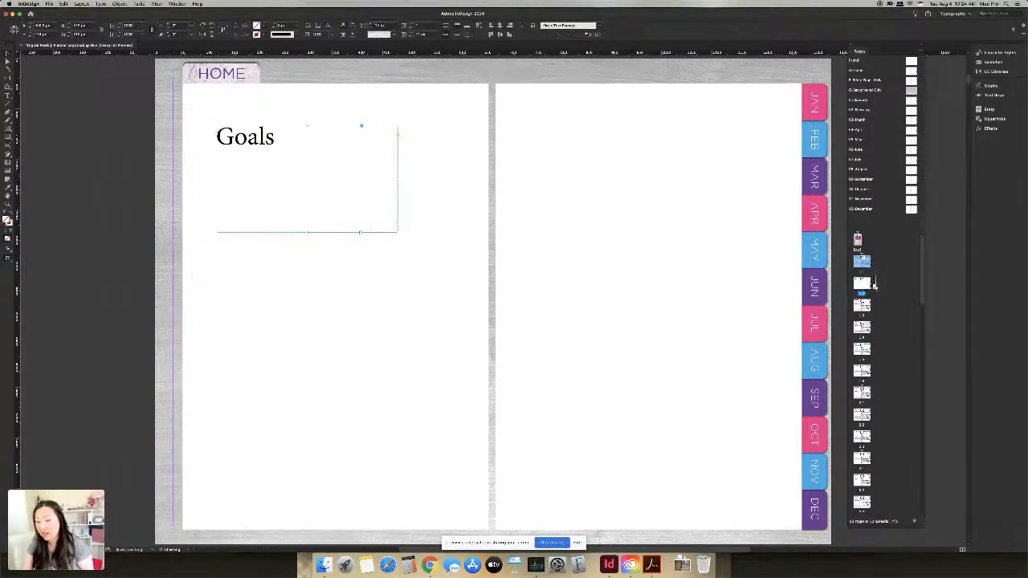
left_click_drag(874, 285, 877, 291)
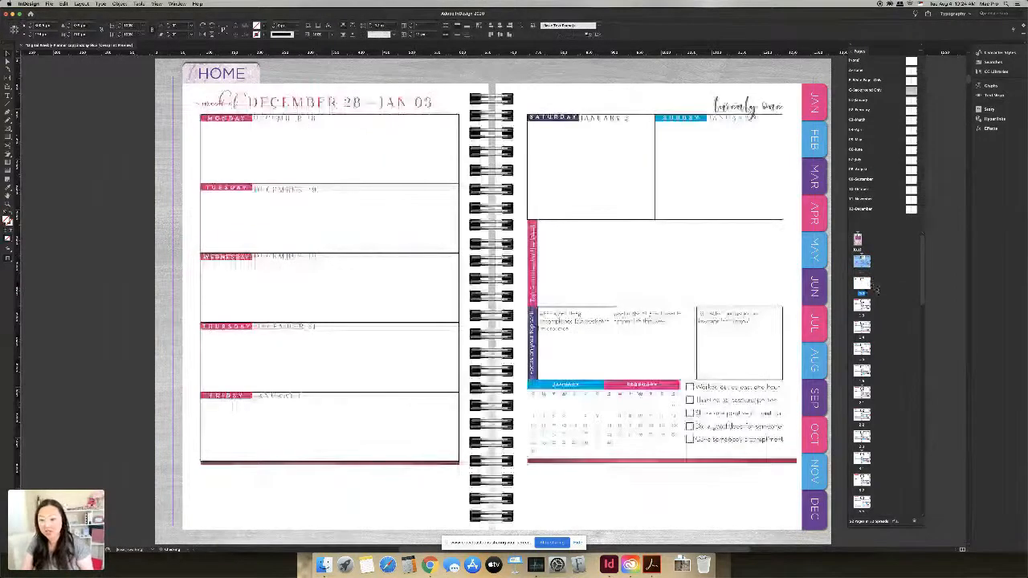
Step: Move the Goals page to a new position in the Pages panel
double_click(862, 263)
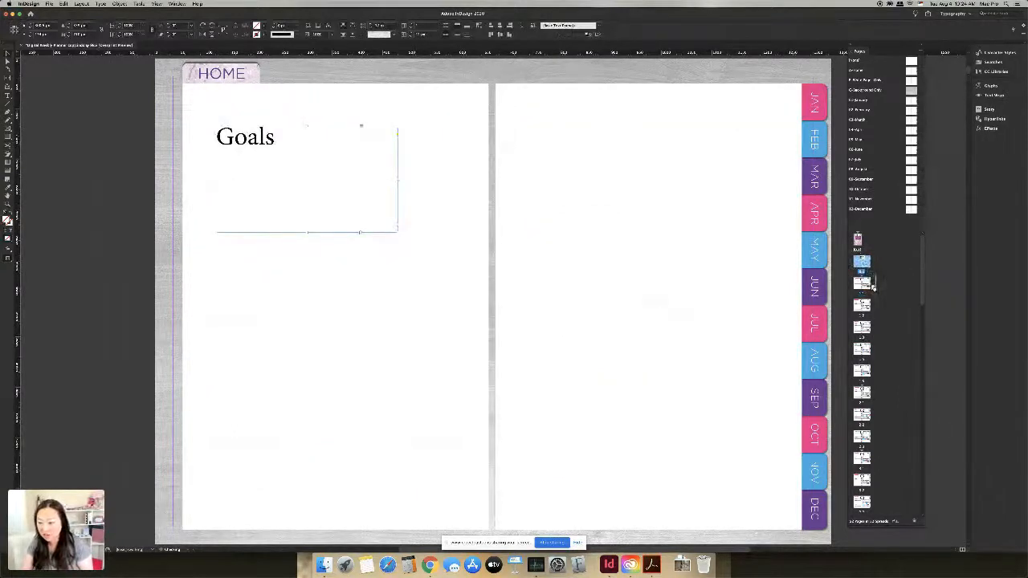
left_click_drag(874, 288, 876, 291)
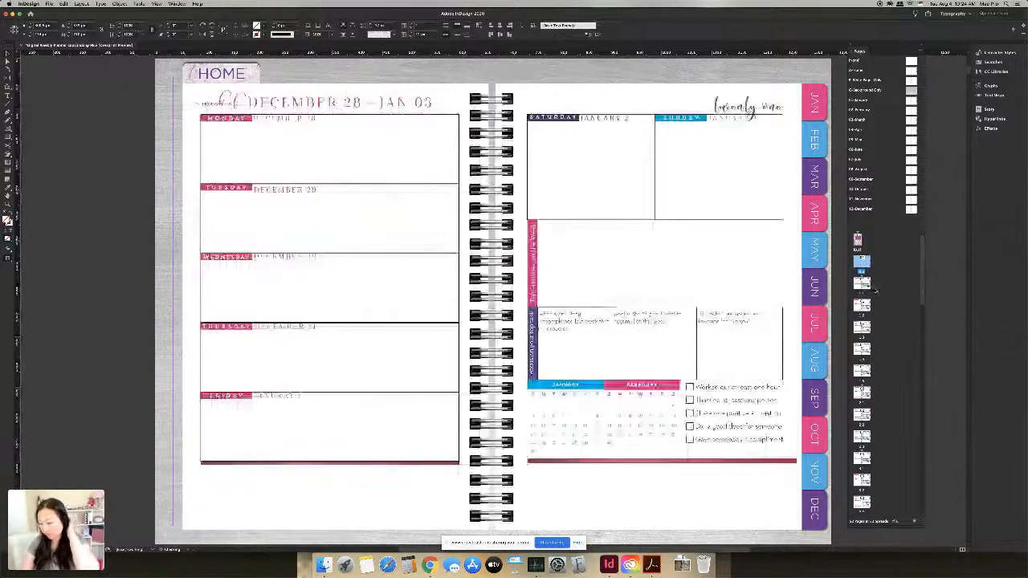
left_click(862, 265)
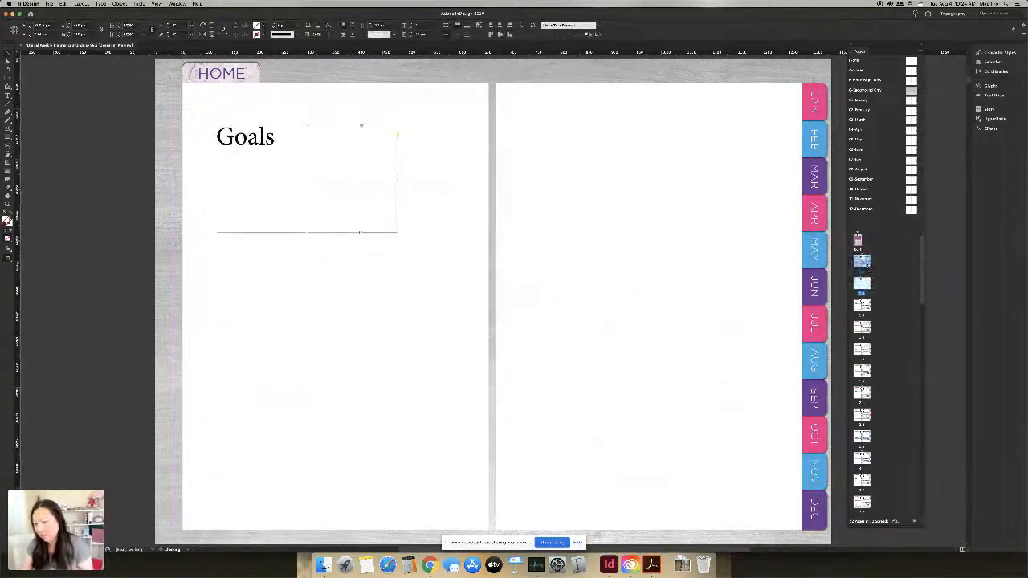
right_click(862, 264)
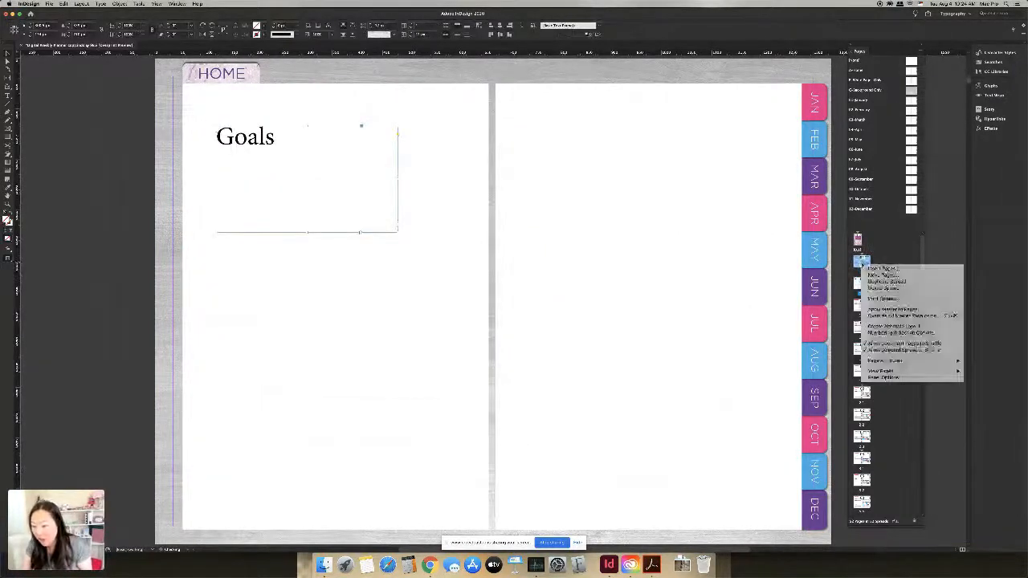
left_click(861, 284)
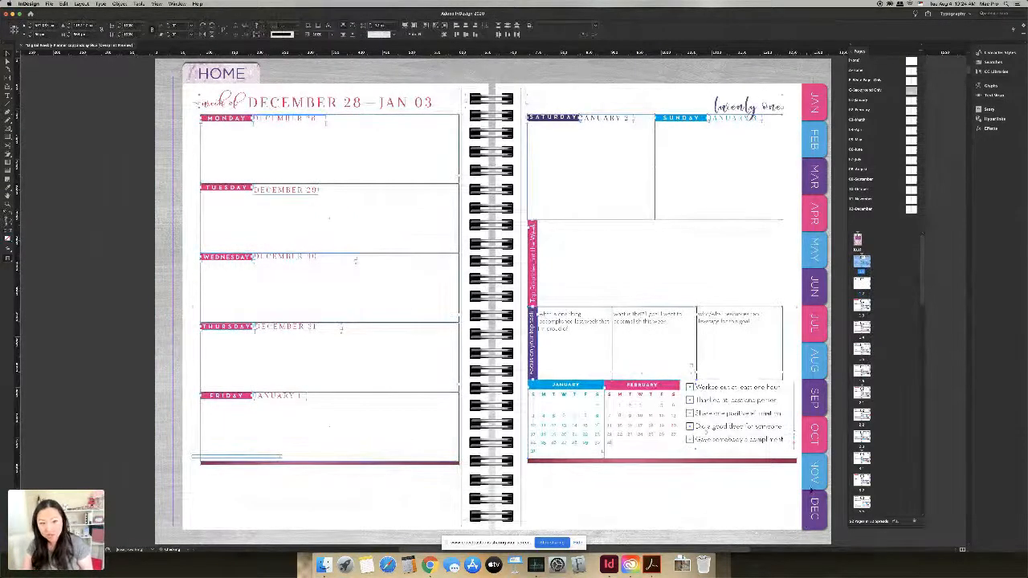
Step: Cut the weekly planner objects off the spread and return to the Goals spread
key("Delete")
left_click(858, 285)
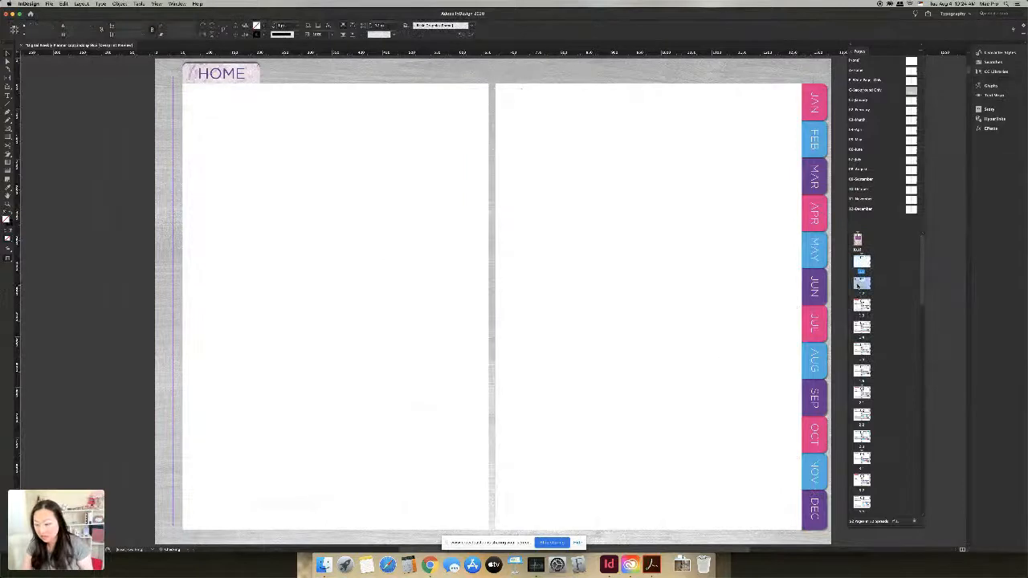
key("alt+shift+super+v")
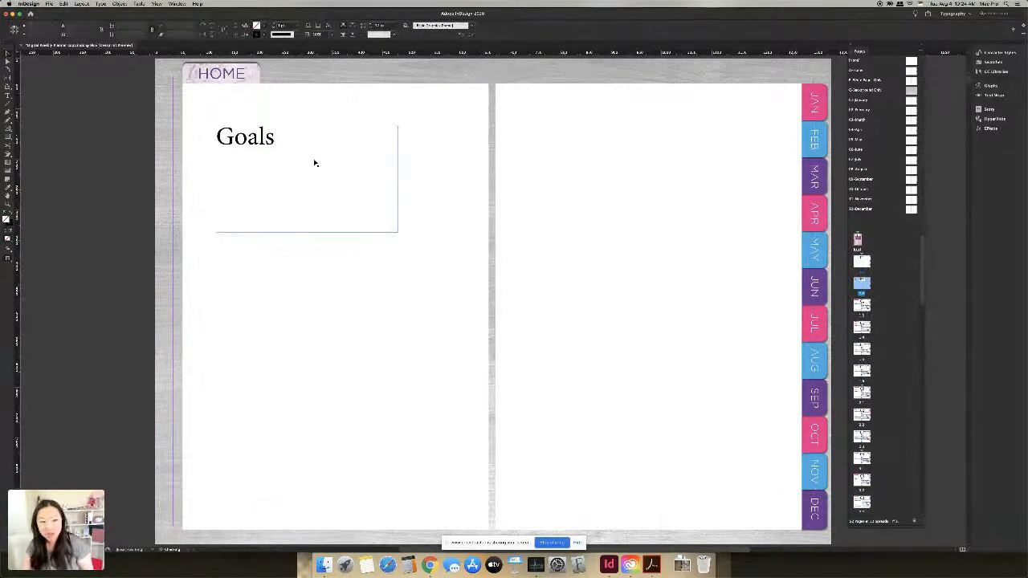
Step: Paste the weekly planner objects onto the Goals spread and reposition the Monday box
key("alt+shift+super+v")
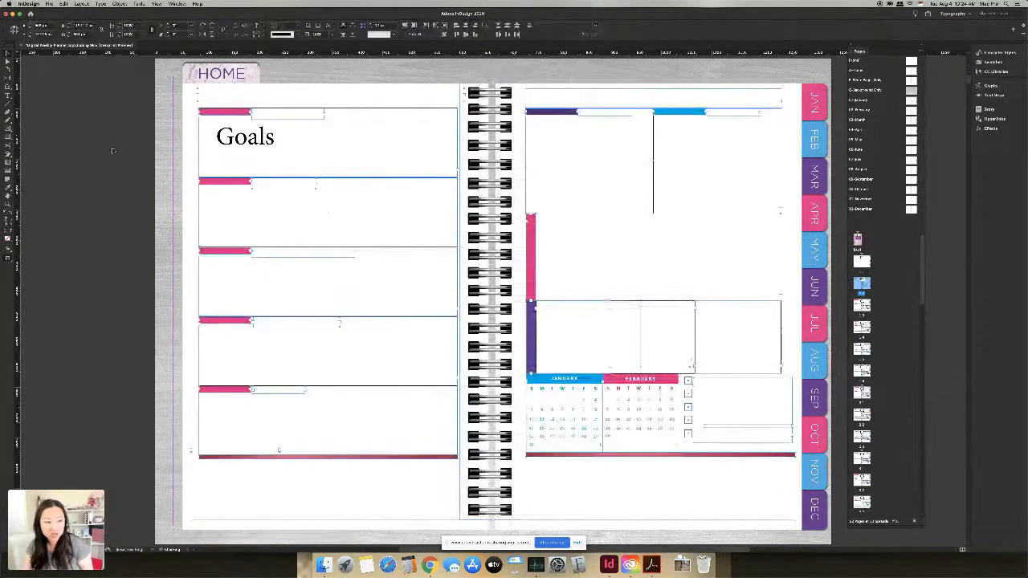
left_click(266, 143)
double_click(226, 142)
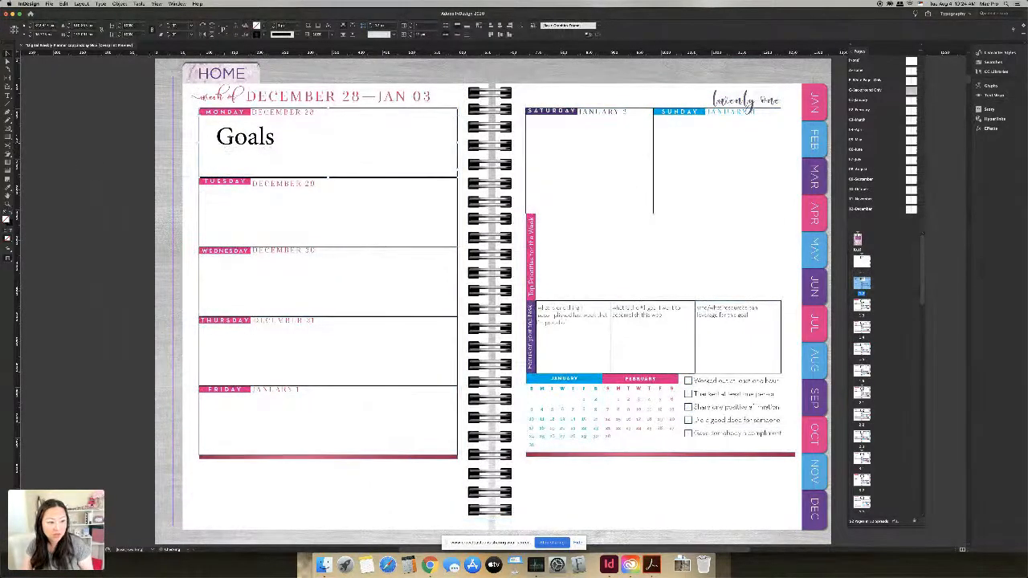
left_click(7, 54)
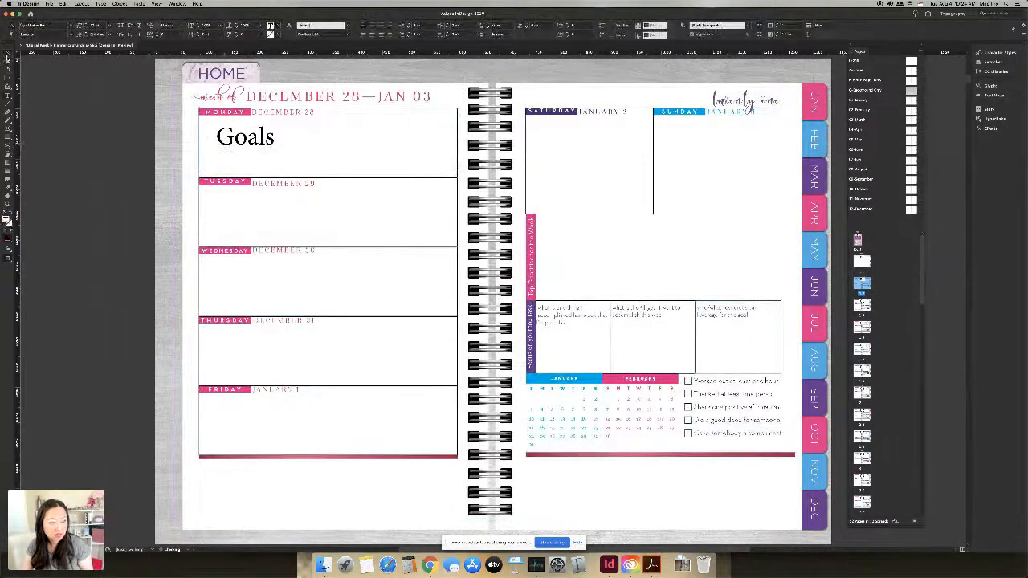
left_click_drag(227, 150, 318, 156)
Step: Cut the Goals heading, nudge the planner frame left, and go to the blank spread
left_click(250, 144)
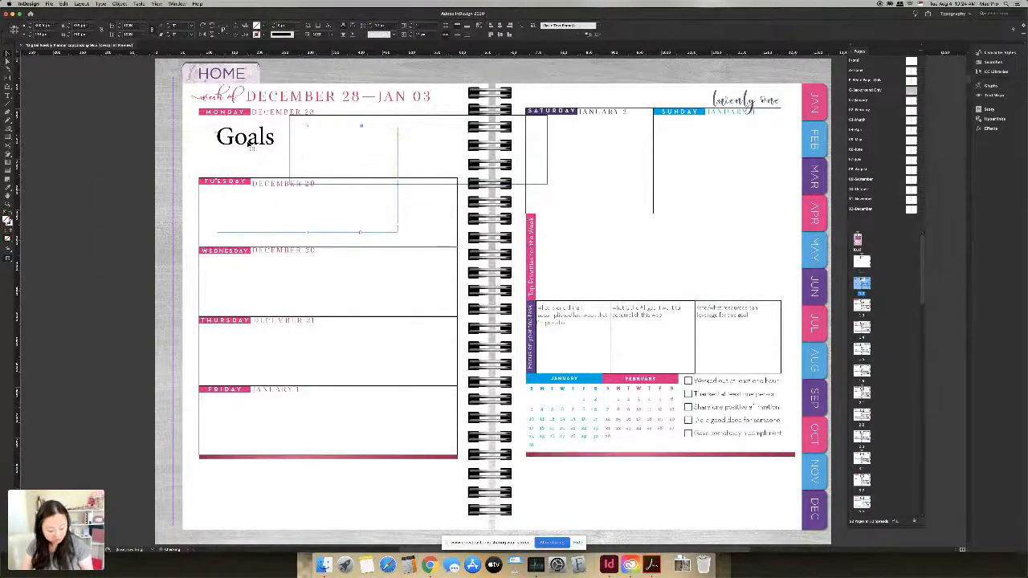
key("Delete")
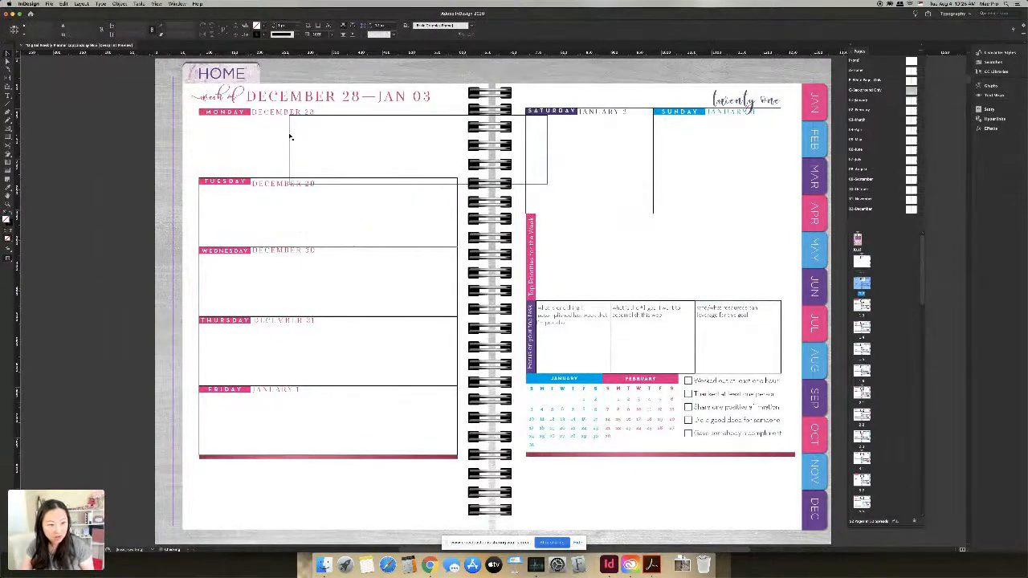
left_click_drag(291, 137, 201, 130)
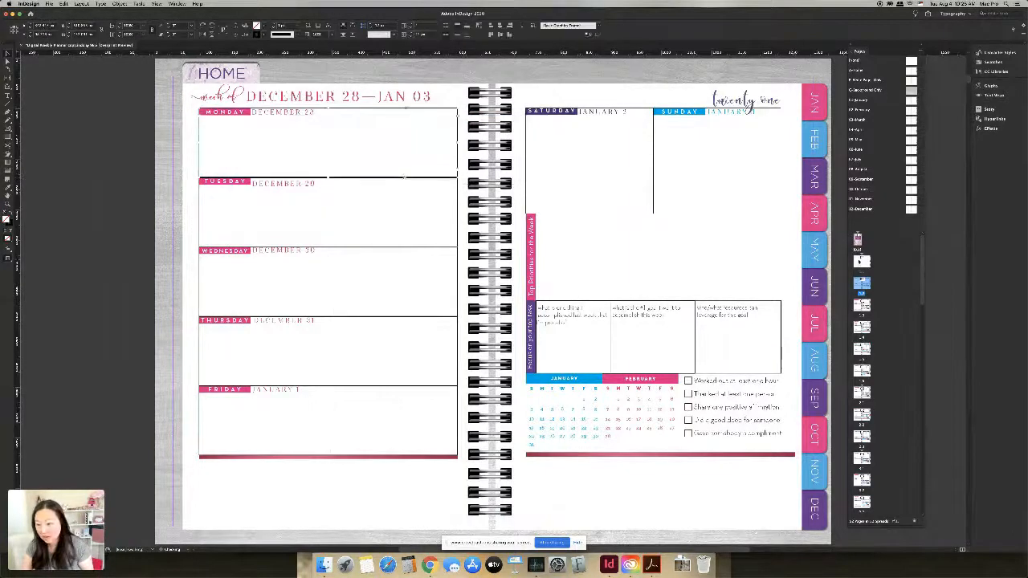
left_click(859, 261)
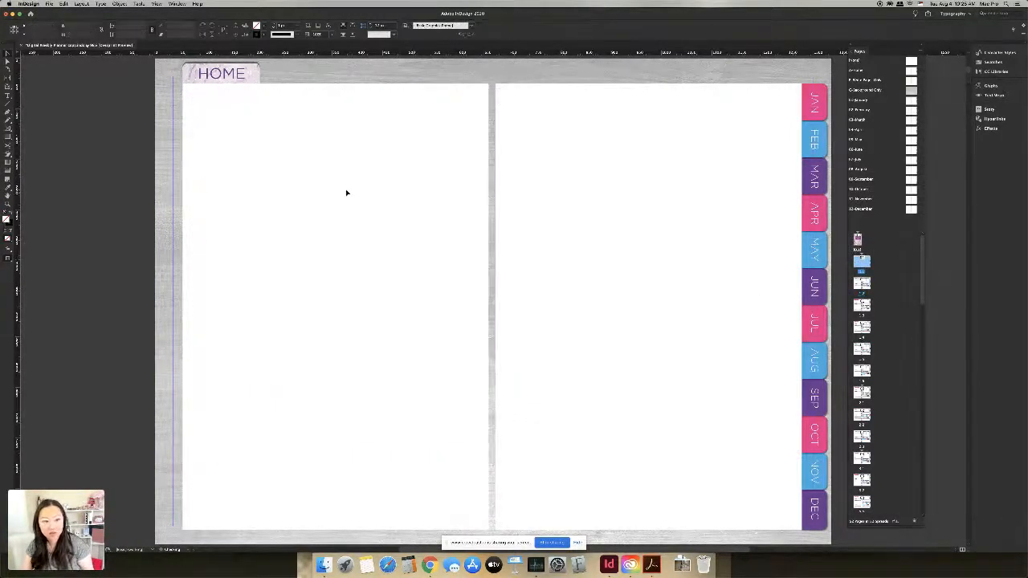
Step: Paste the Goals heading at the left page's top-left on the blank spread
key("super+v")
left_click_drag(440, 259, 267, 141)
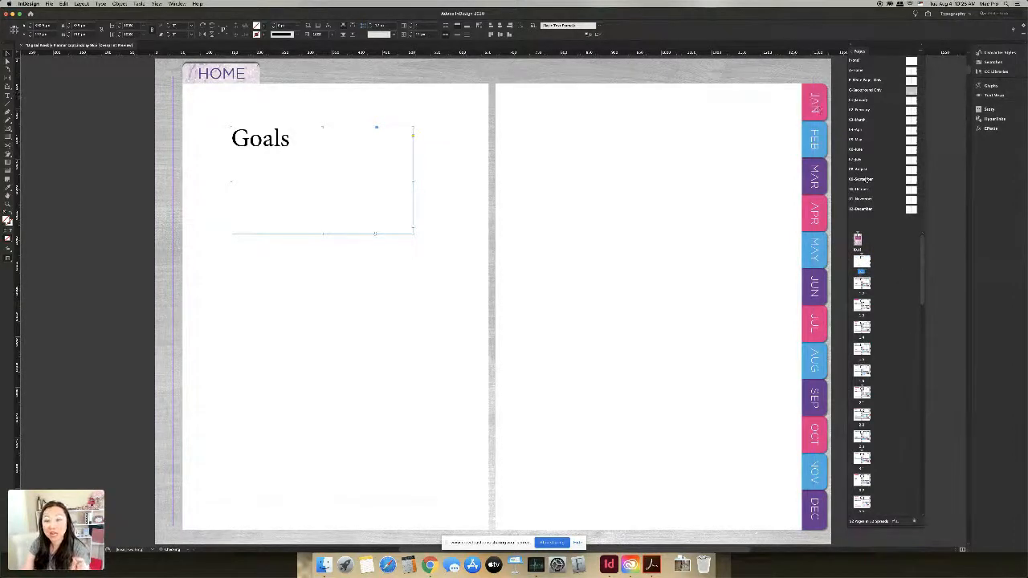
left_click(862, 286)
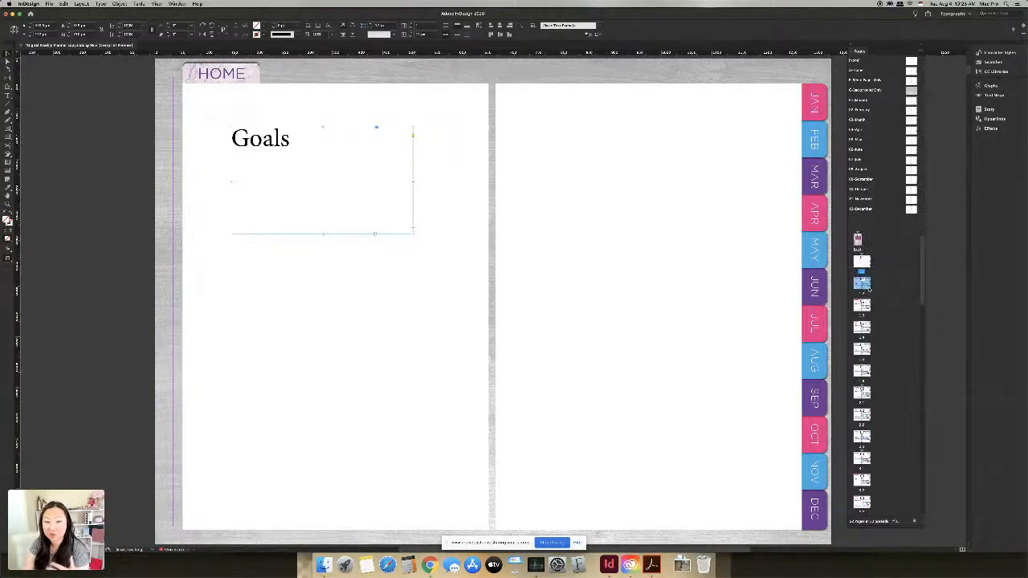
double_click(863, 283)
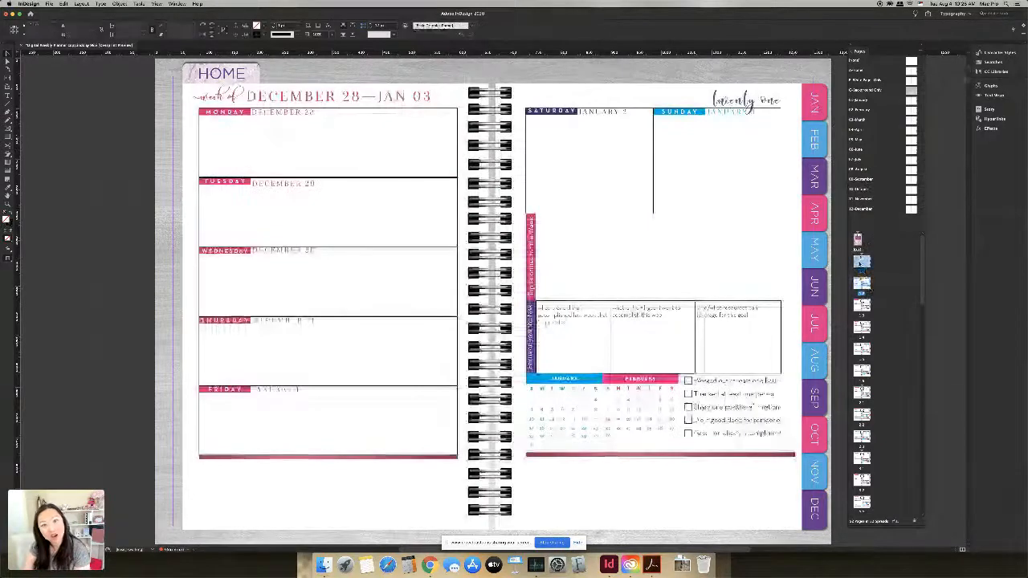
Step: Open the January 25–31 weekly spread from the Pages panel
double_click(861, 261)
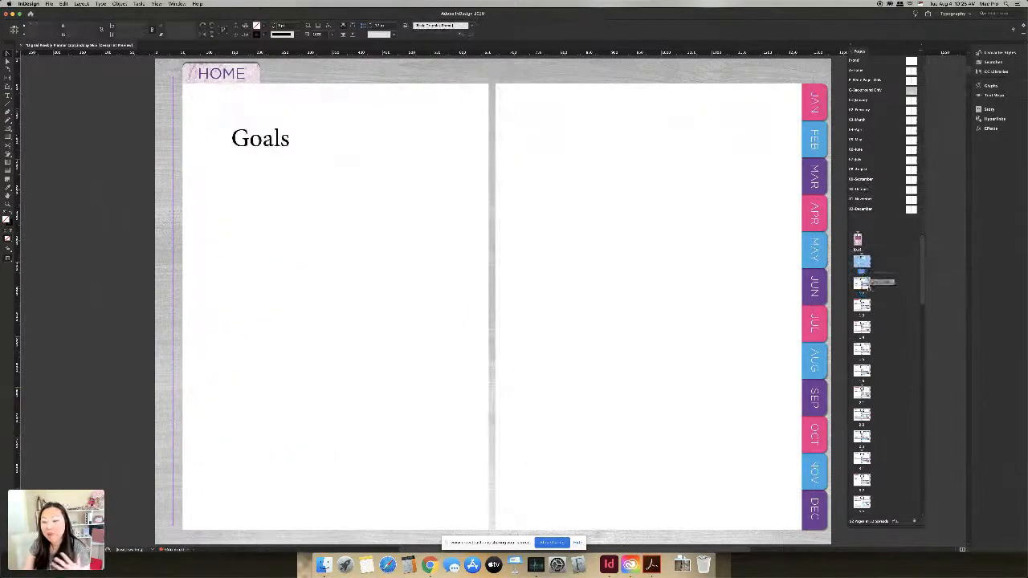
scroll(873, 337, "down", 3)
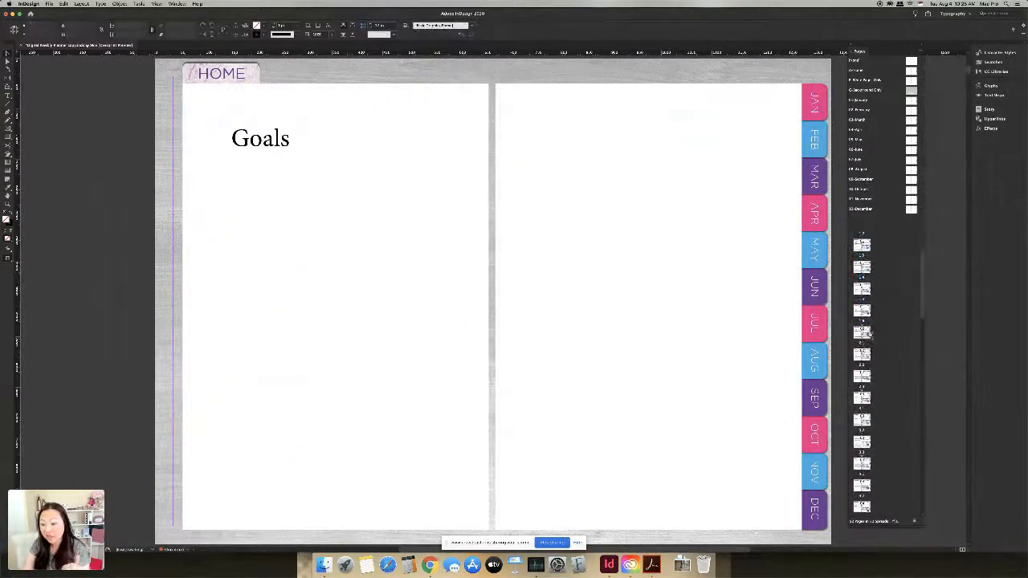
left_click(863, 311)
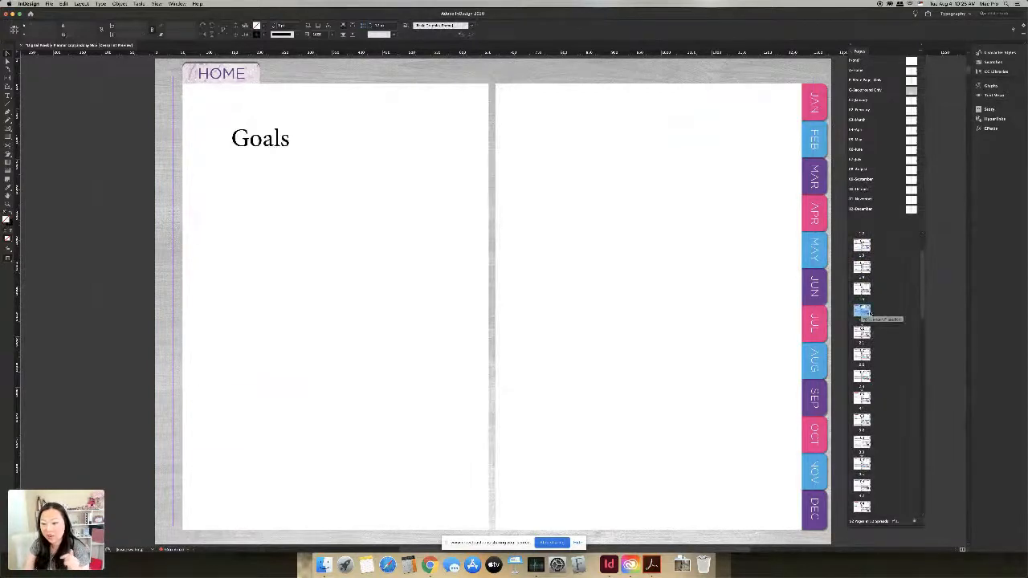
double_click(862, 311)
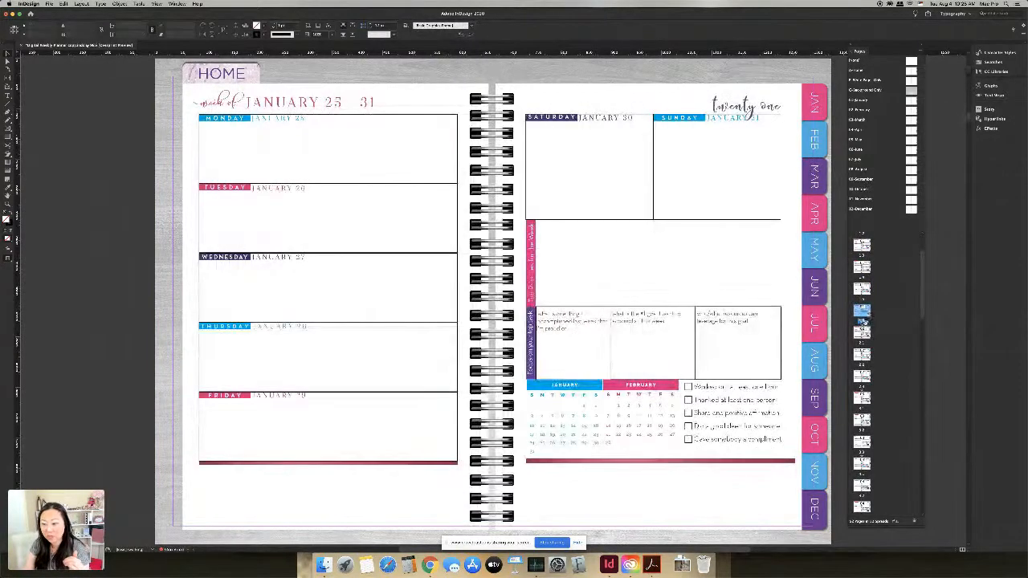
Step: Insert new pages based on the 01-January master after the January 25–31 spread
right_click(864, 311)
left_click(760, 282)
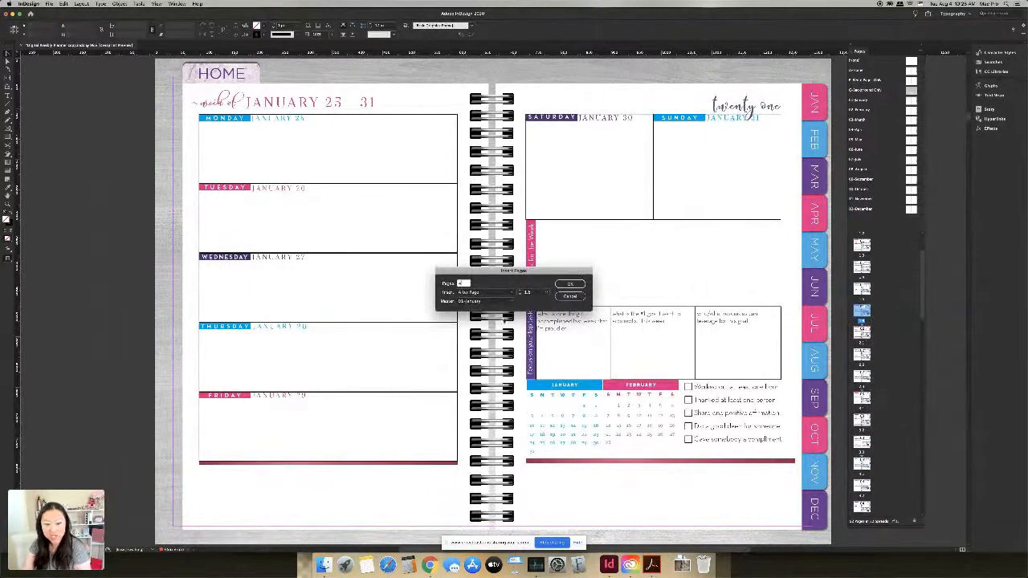
left_click(482, 302)
left_click(861, 324)
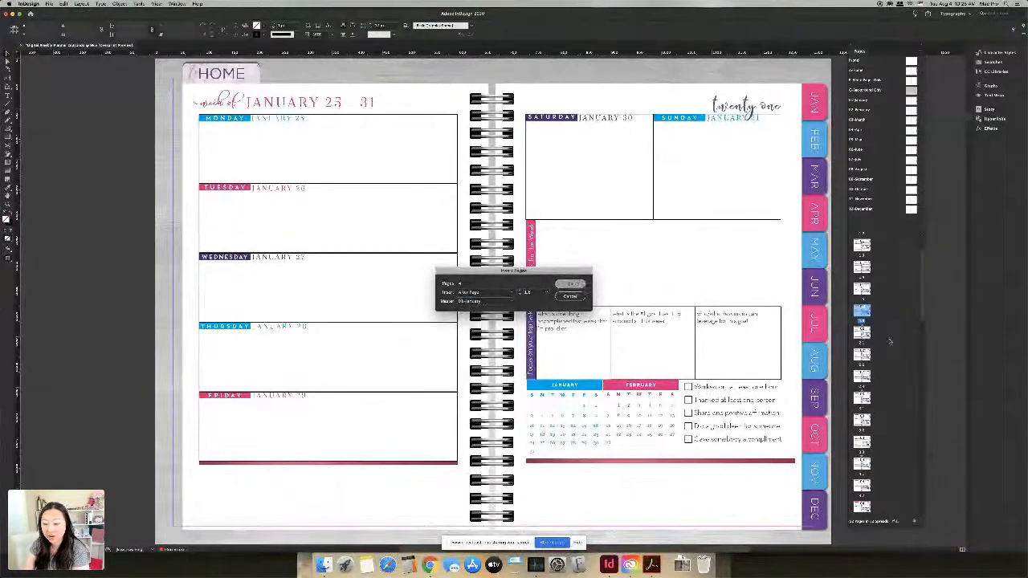
key("Return")
Step: Check the newly inserted pages in the Pages panel
scroll(872, 381, "down", 2)
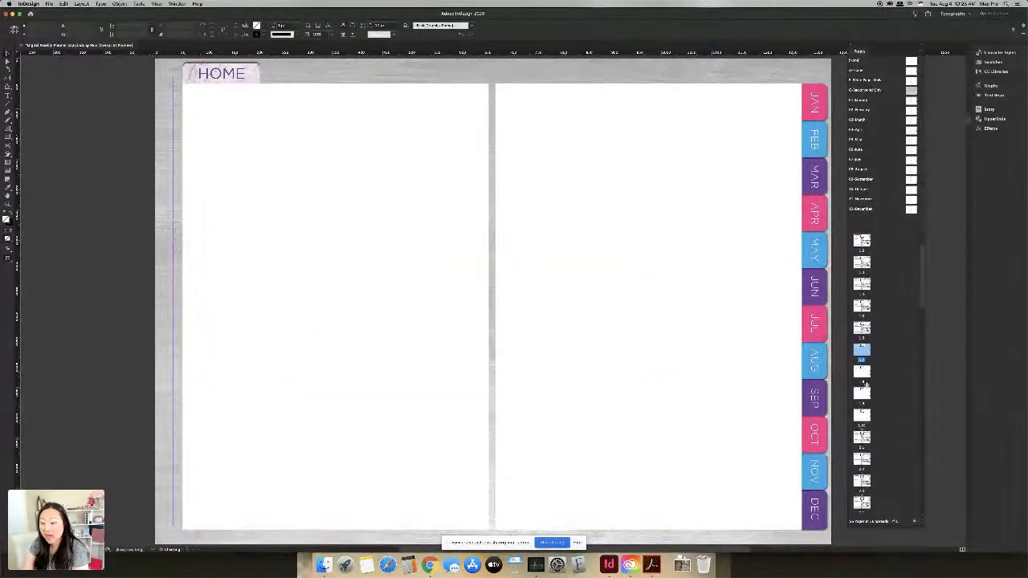
left_click(862, 372)
left_click(864, 394)
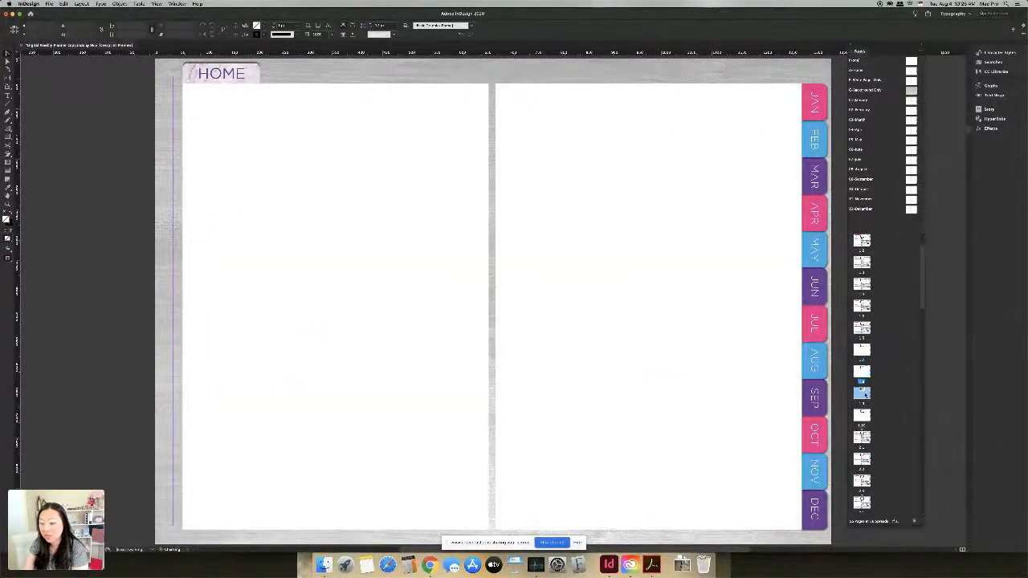
left_click(867, 414)
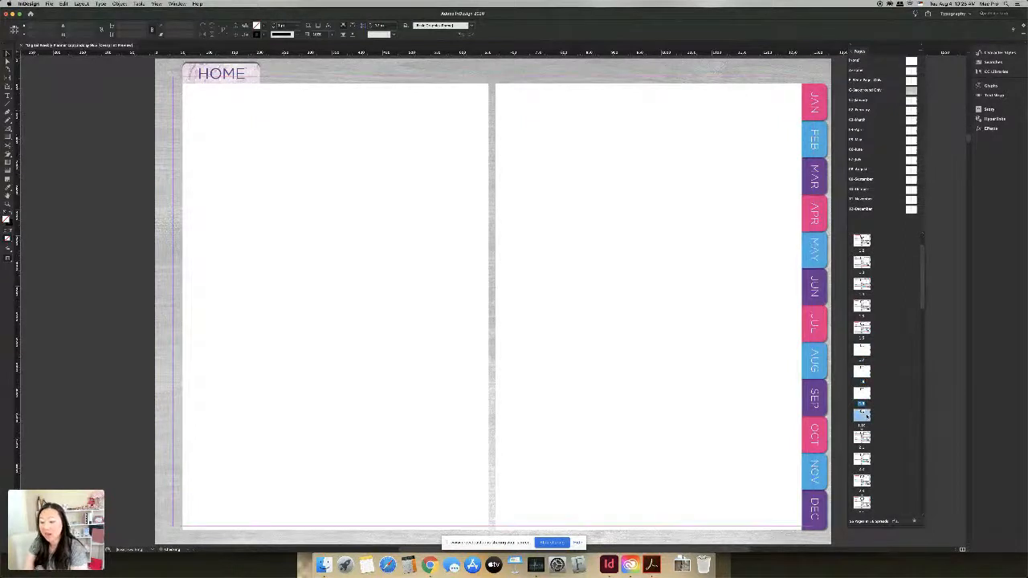
Step: Browse to the February 01–07 and then the March 01–07 weekly spreads
left_click(861, 351)
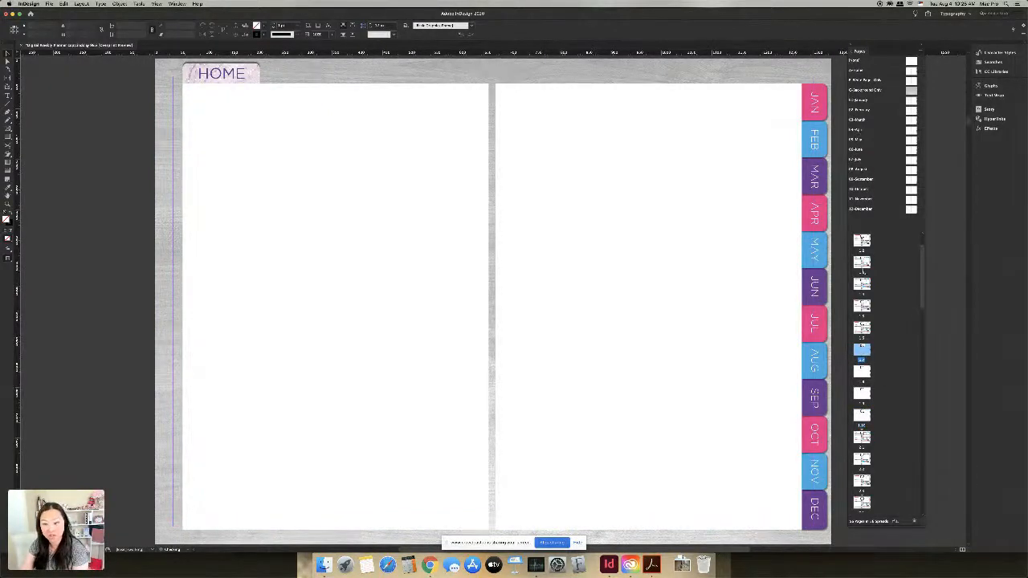
scroll(862, 350, "down", 5)
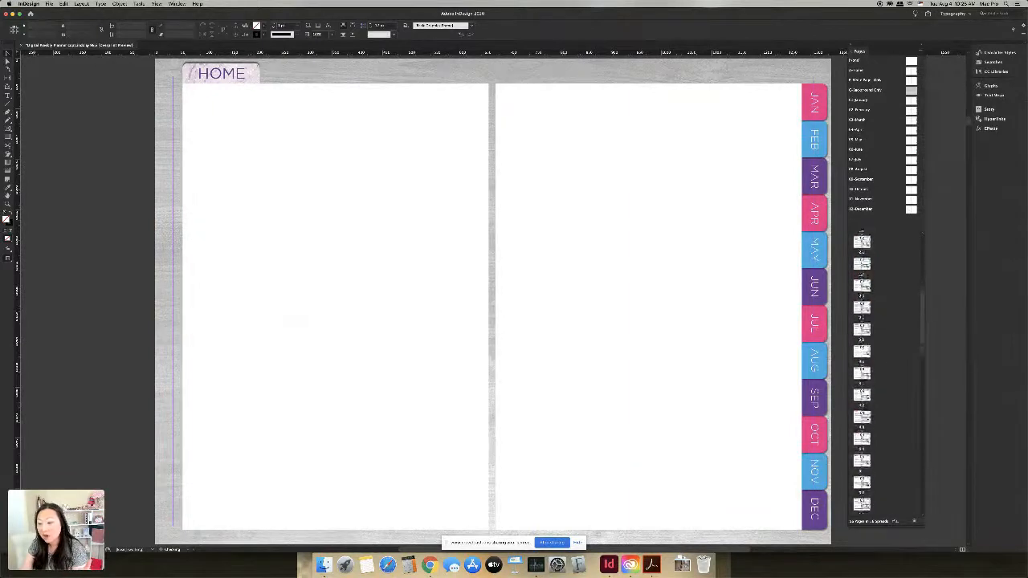
double_click(862, 259)
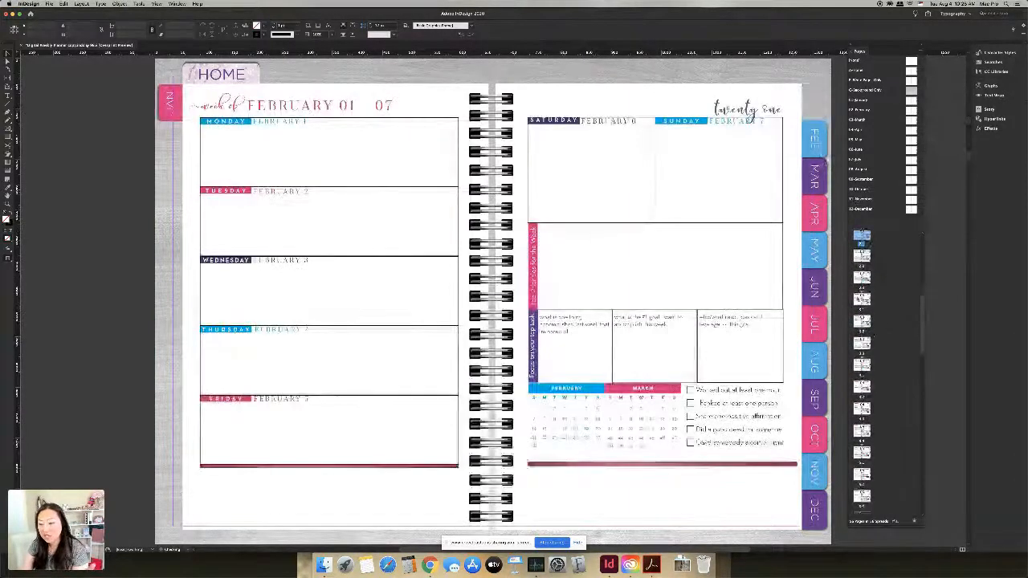
double_click(861, 299)
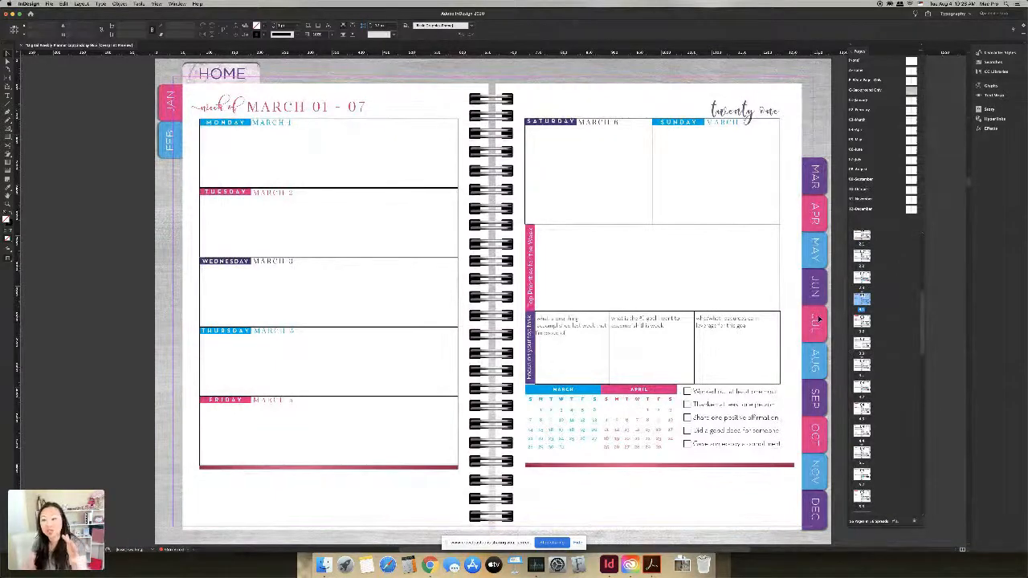
Step: Scroll back up the Pages panel and open the Goals spread at the start
scroll(839, 304, "up", 3)
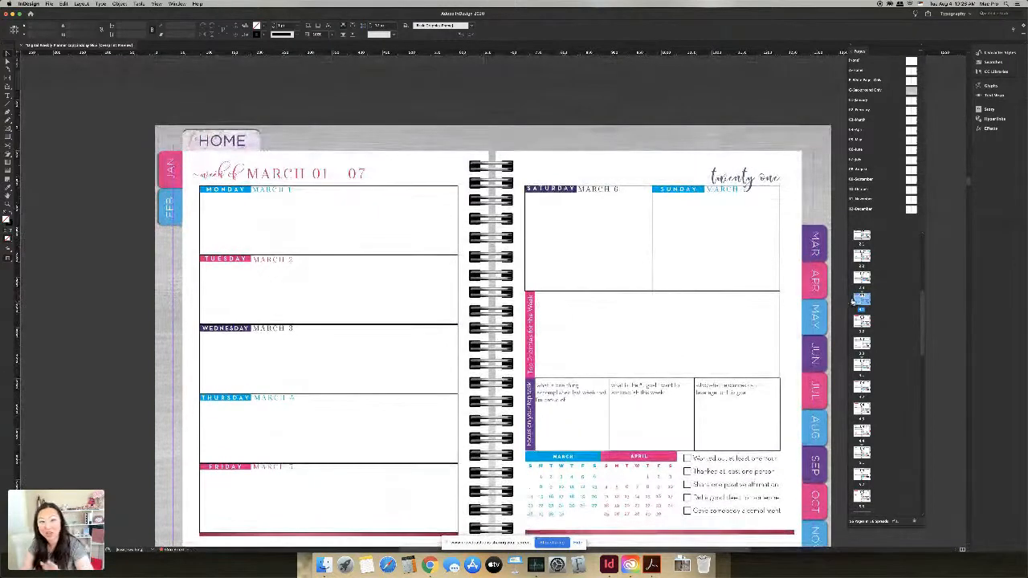
scroll(876, 282, "up", 5)
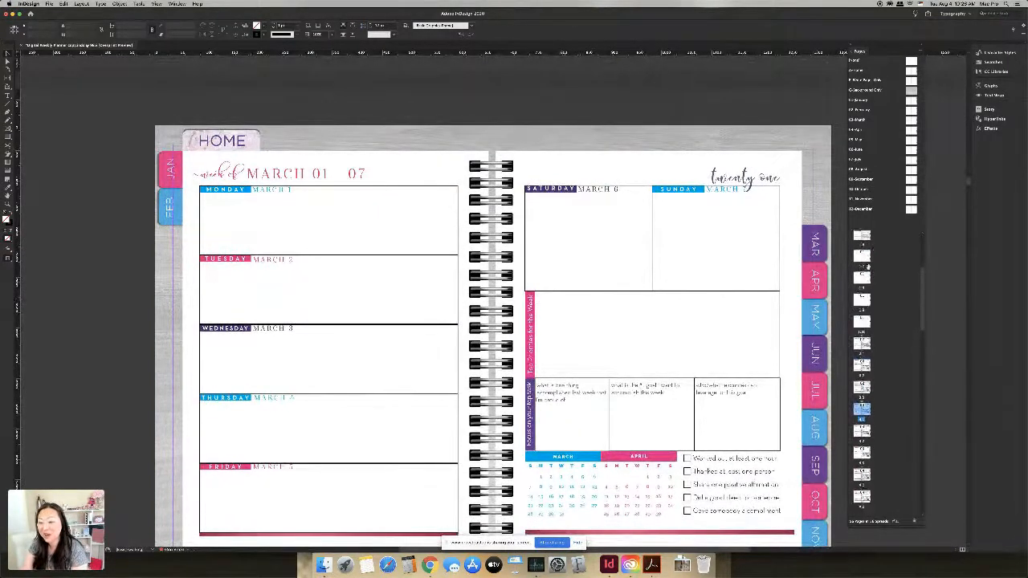
scroll(873, 282, "up", 1)
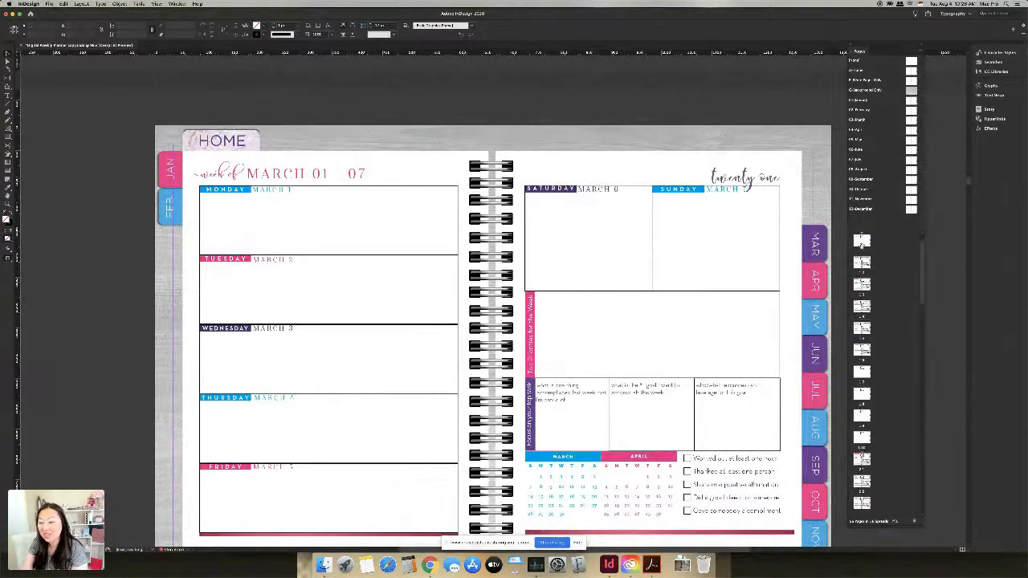
left_click(862, 243)
double_click(862, 243)
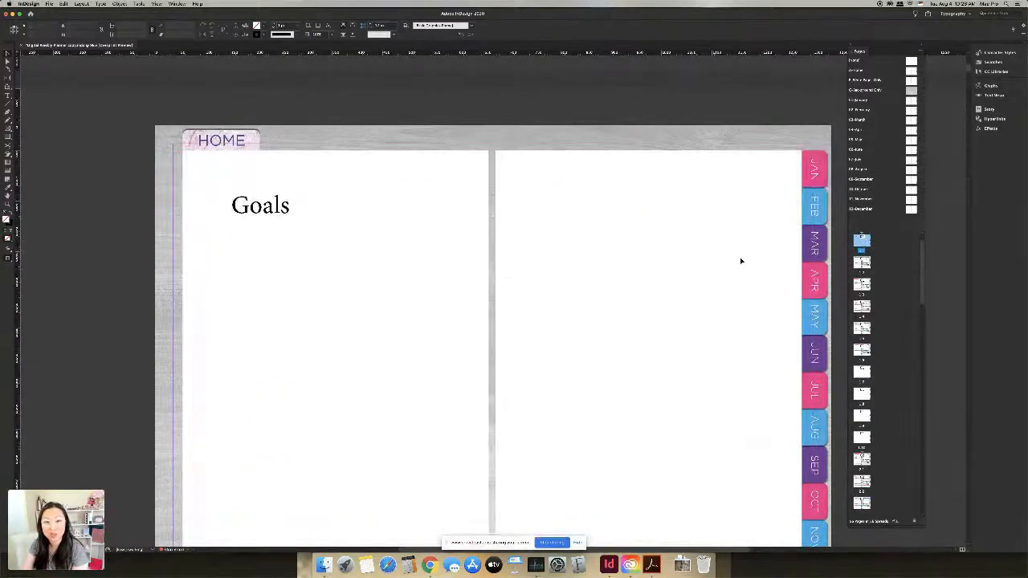
Step: Delete the Goals page, confirming the warning that it contains objects
scroll(896, 335, "down", 10)
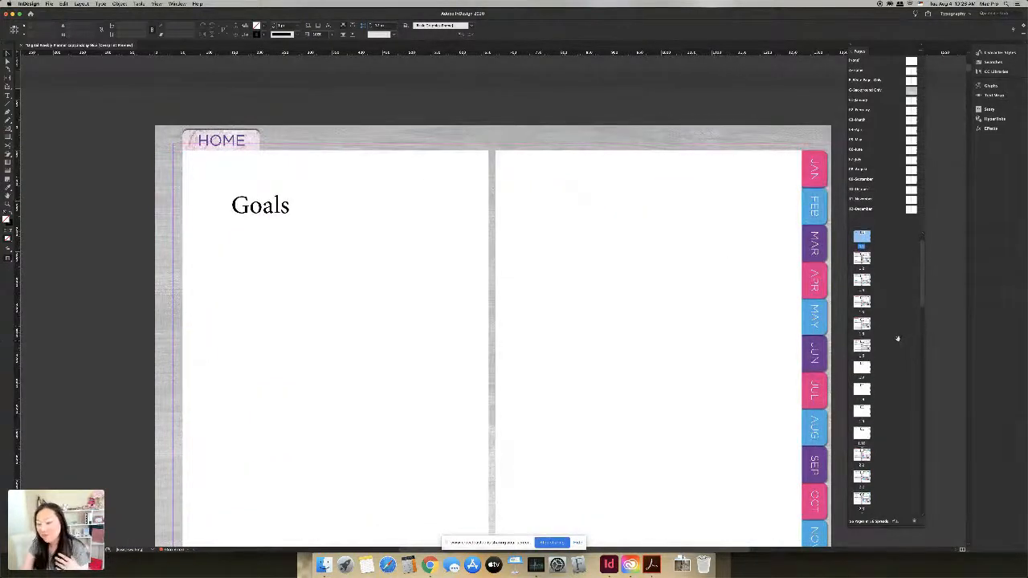
scroll(897, 335, "down", 15)
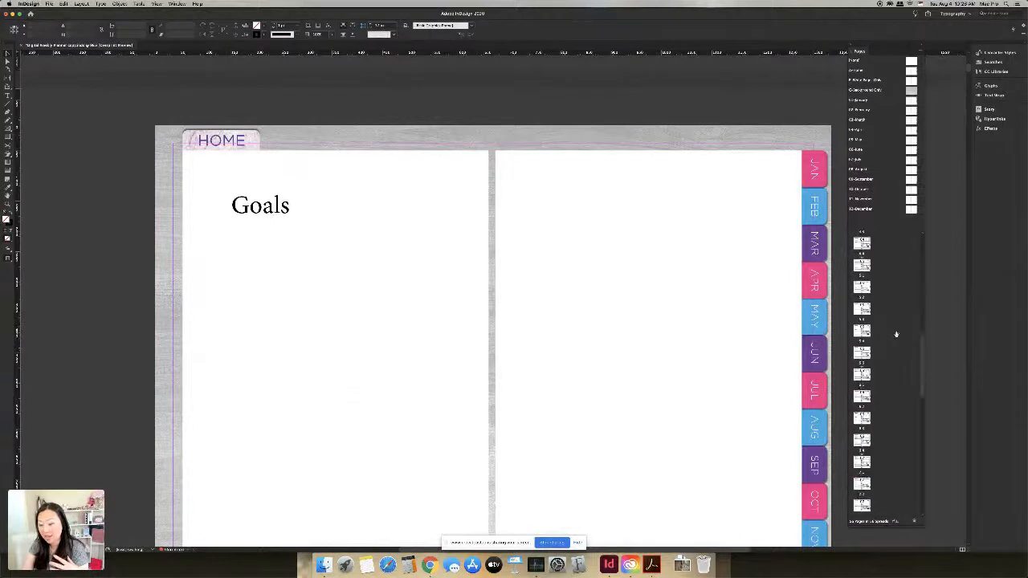
scroll(897, 335, "up", 10)
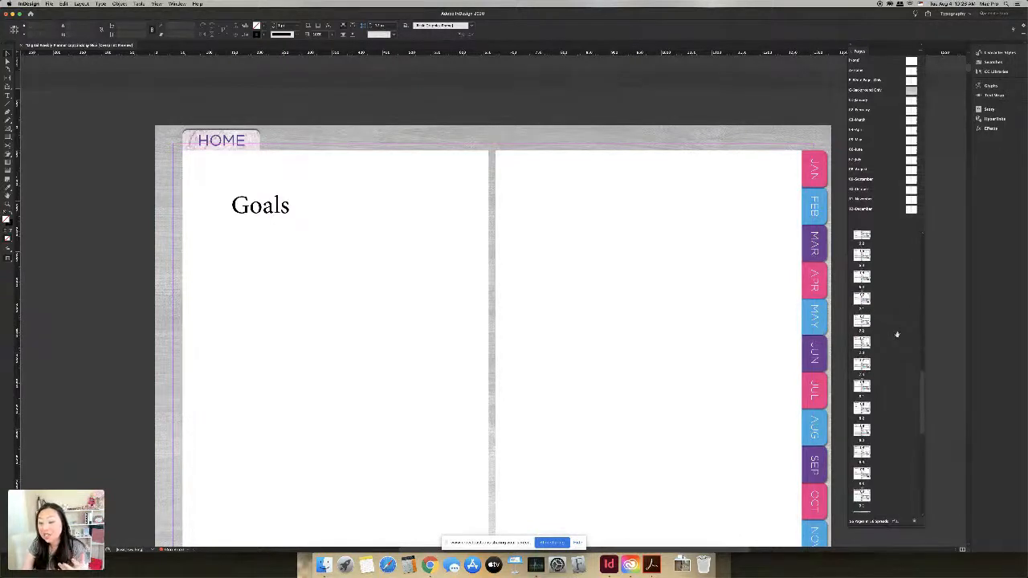
scroll(898, 320, "up", 5)
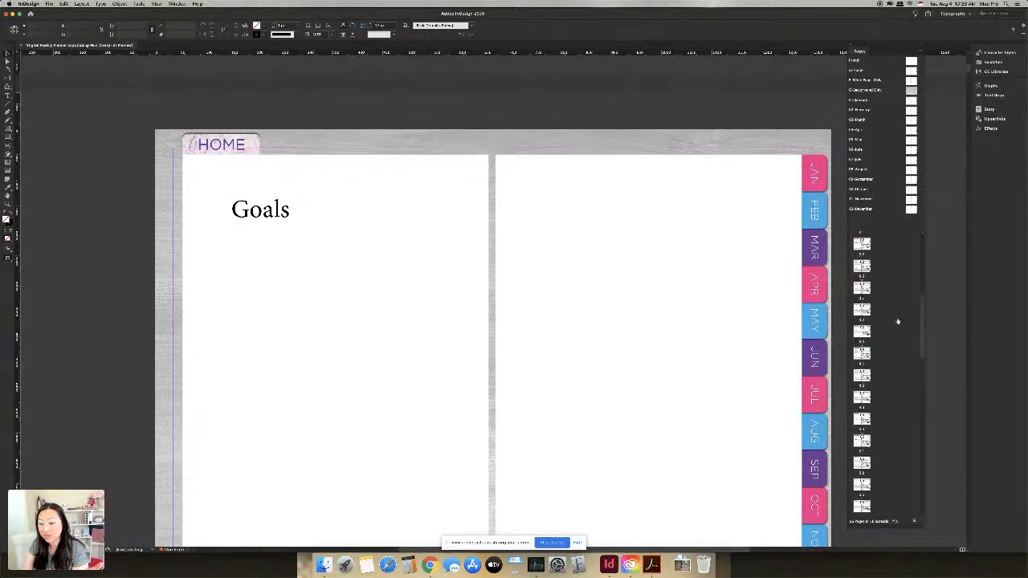
left_click(915, 522)
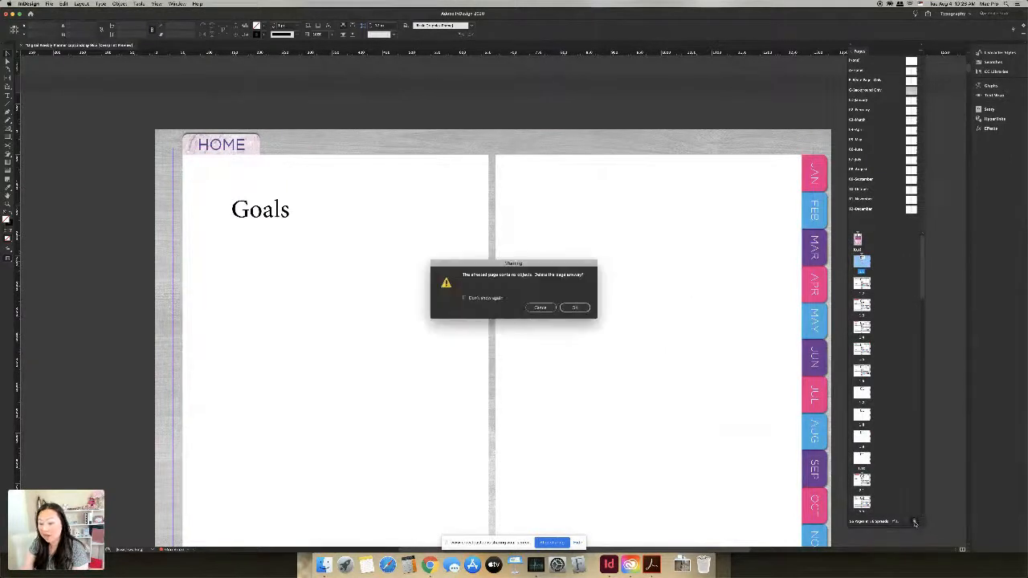
left_click(574, 308)
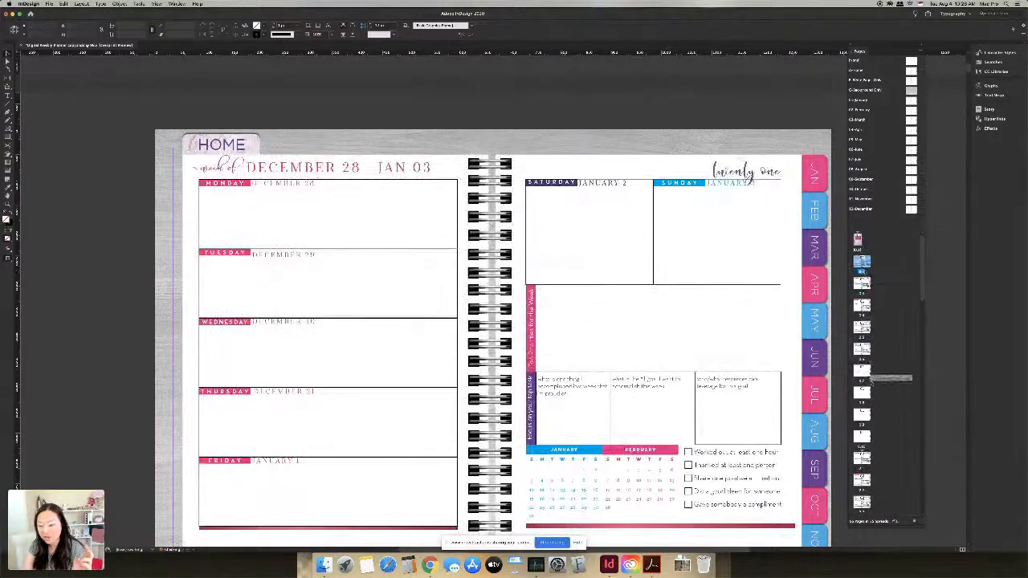
Step: Apply Numbering & Section Options to the December 28 – Jan 03 spread, editing the section prefix
right_click(861, 265)
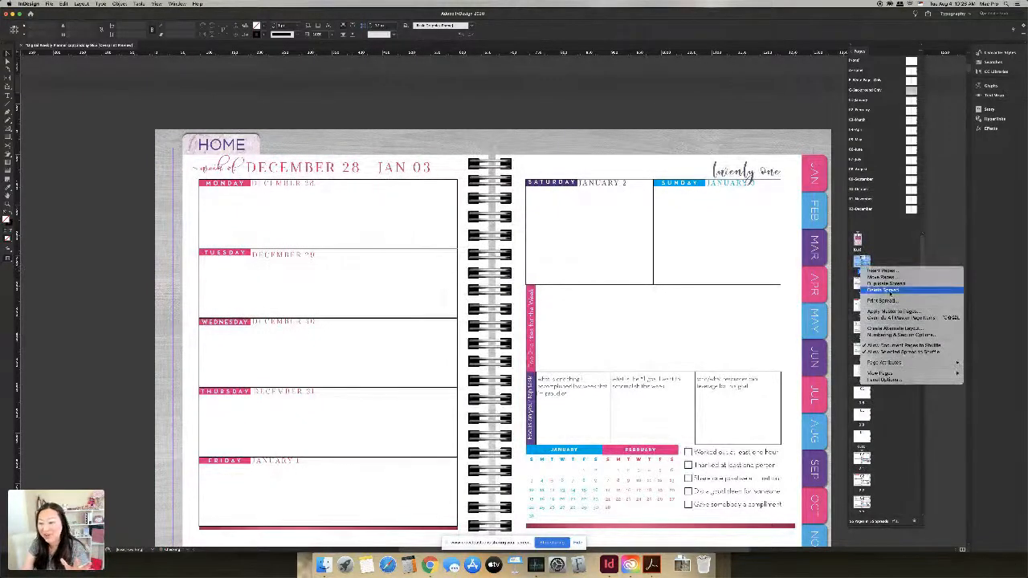
left_click(900, 335)
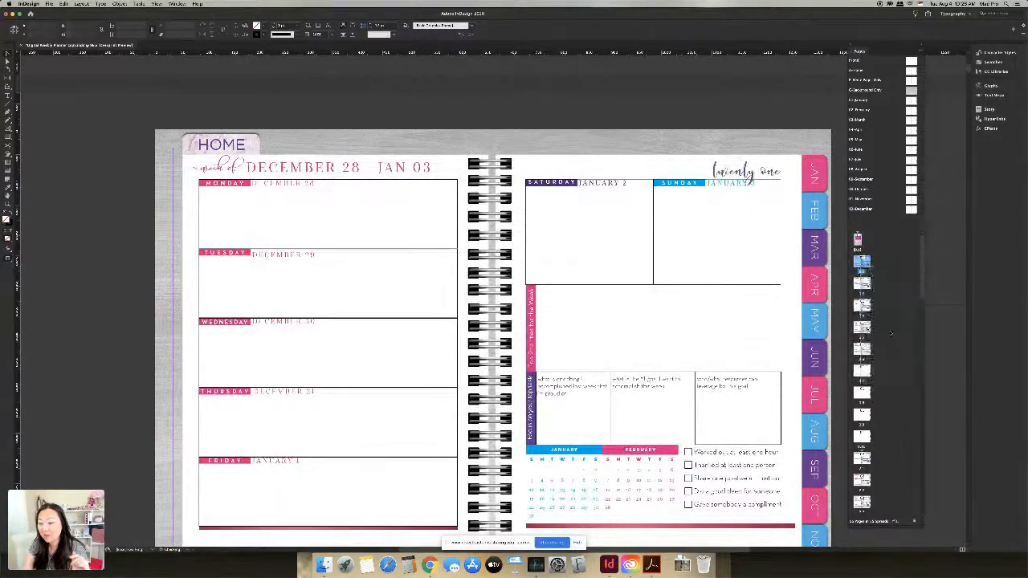
left_click(497, 262)
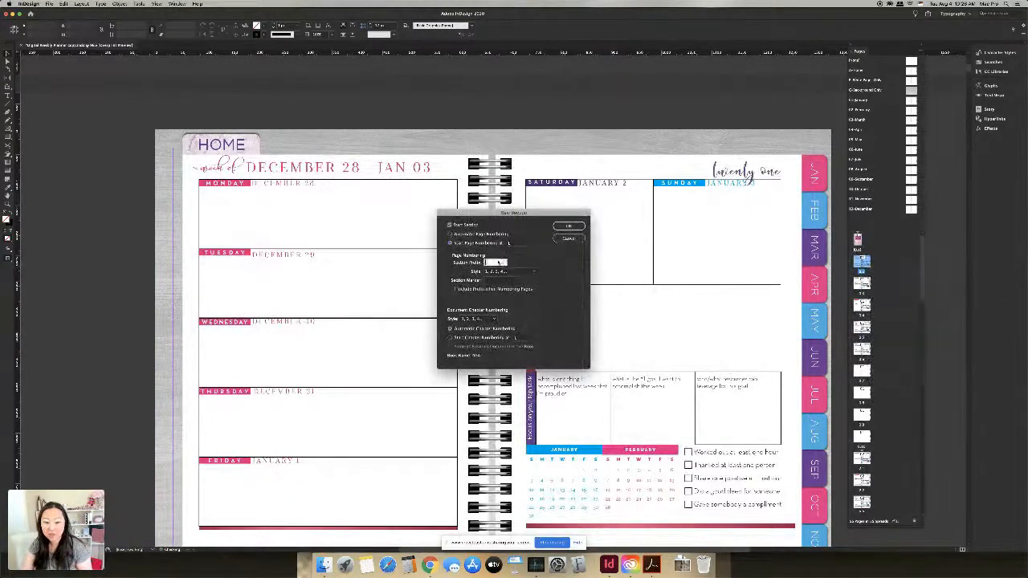
key("Tab")
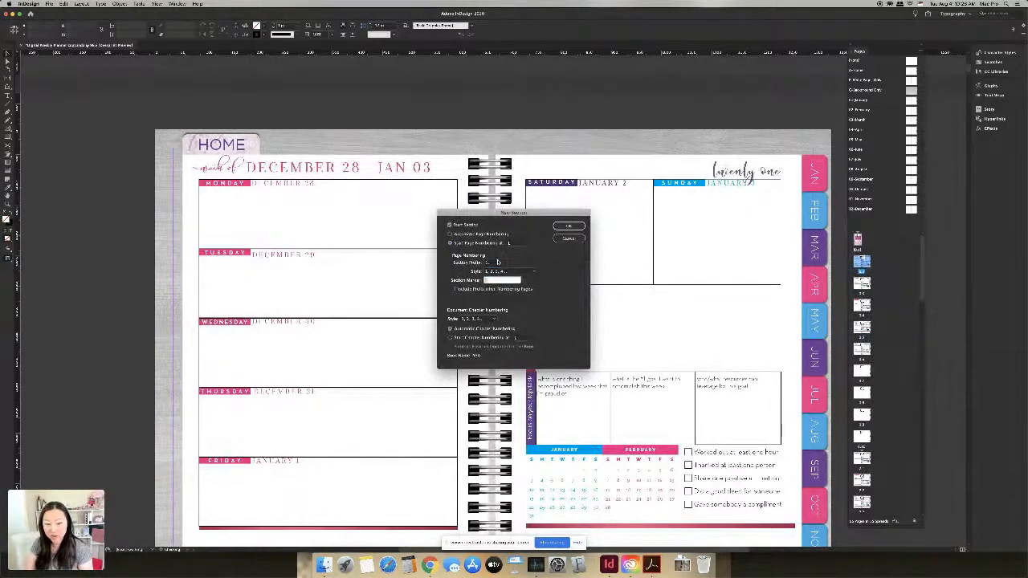
key("Return")
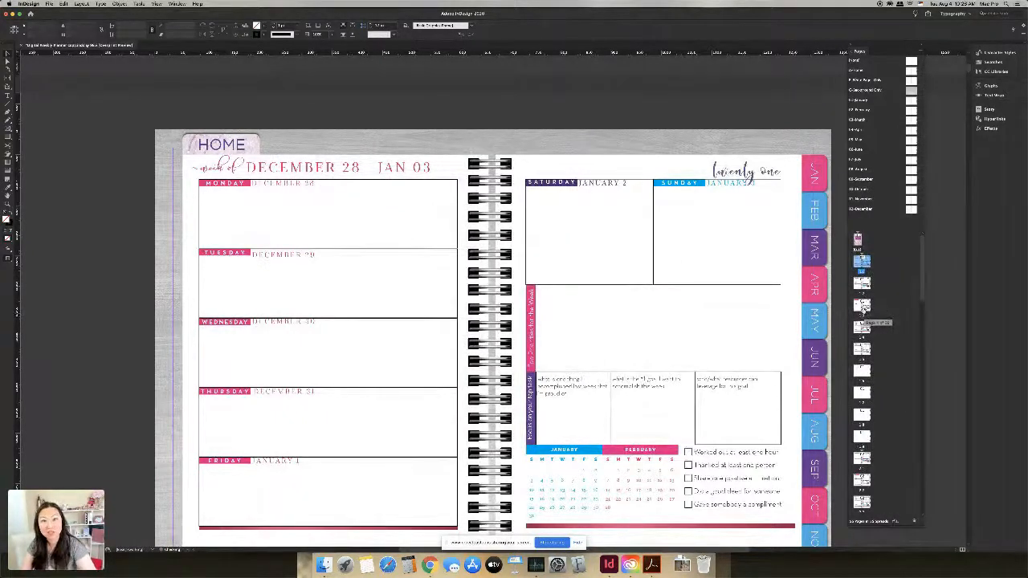
left_click(862, 350)
left_click(863, 370)
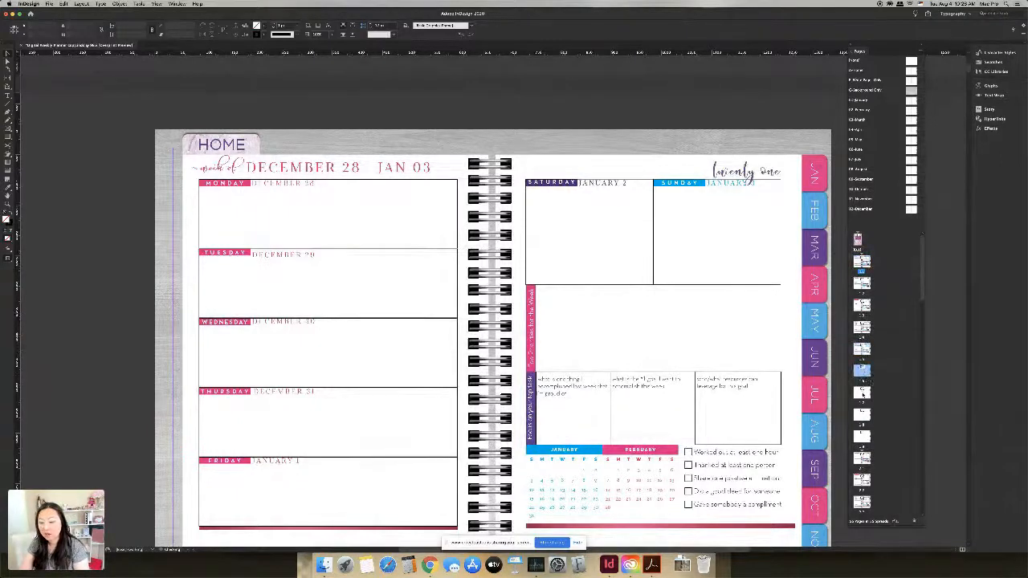
Step: Scroll down the Pages panel and open the November 15–21 weekly spread
double_click(862, 392)
scroll(884, 426, "down", 10)
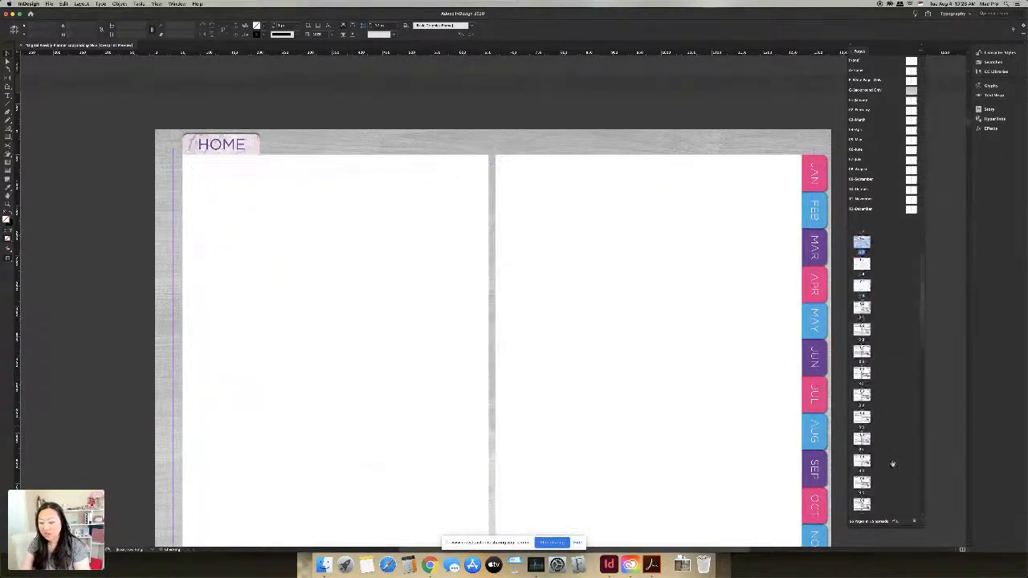
scroll(890, 446, "down", 5)
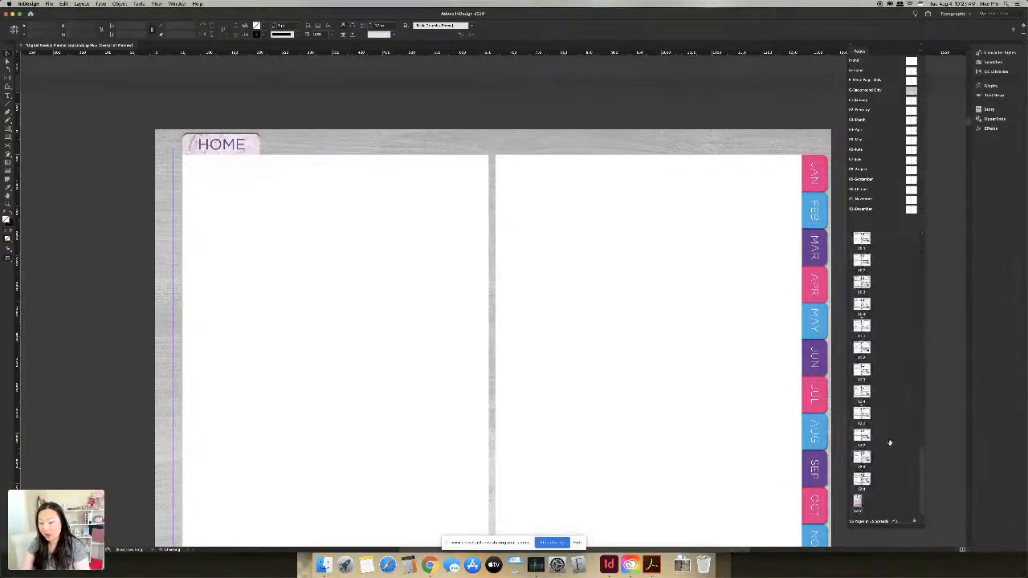
scroll(667, 369, "down", 12)
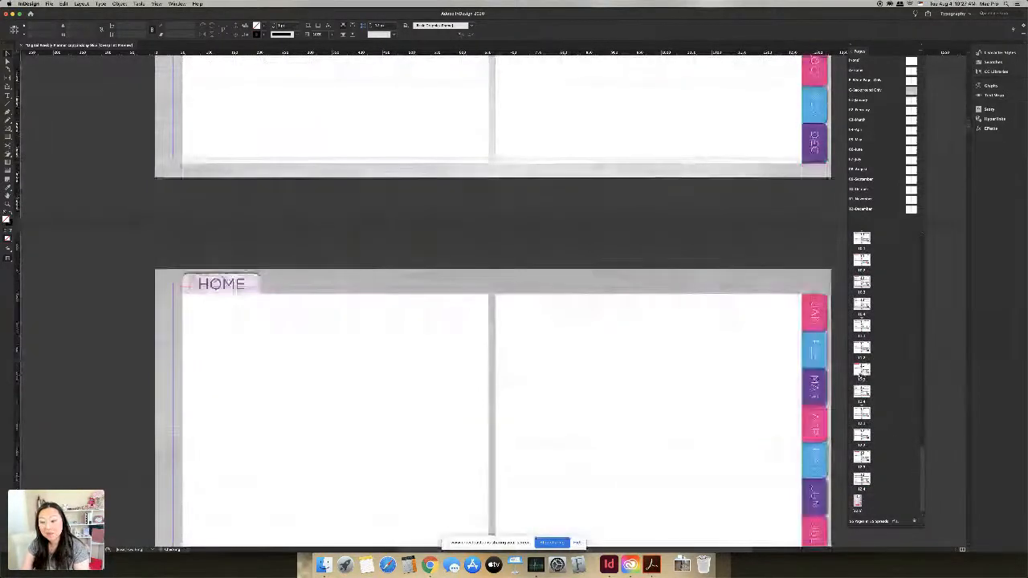
left_click(859, 371)
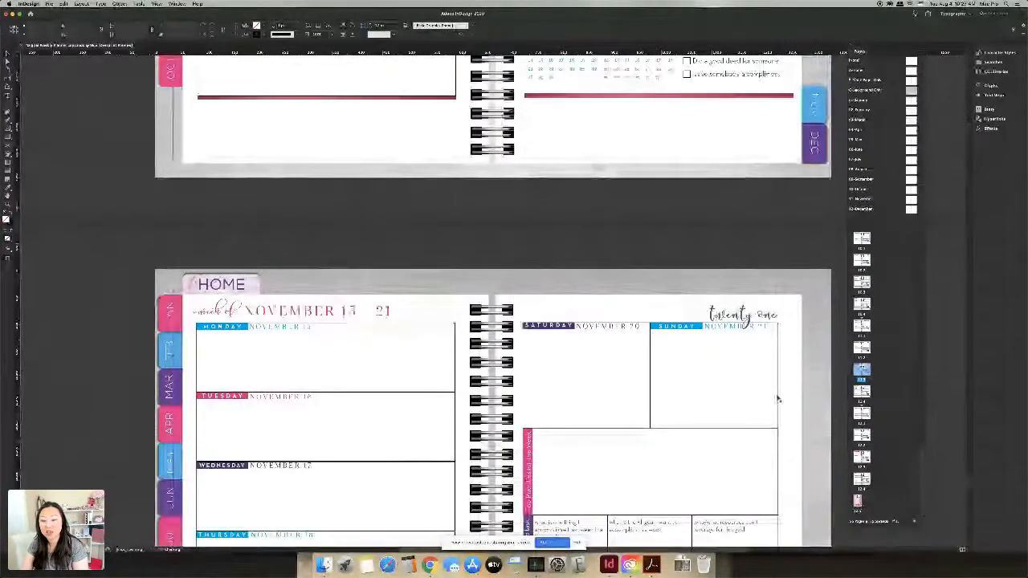
scroll(795, 406, "down", 5)
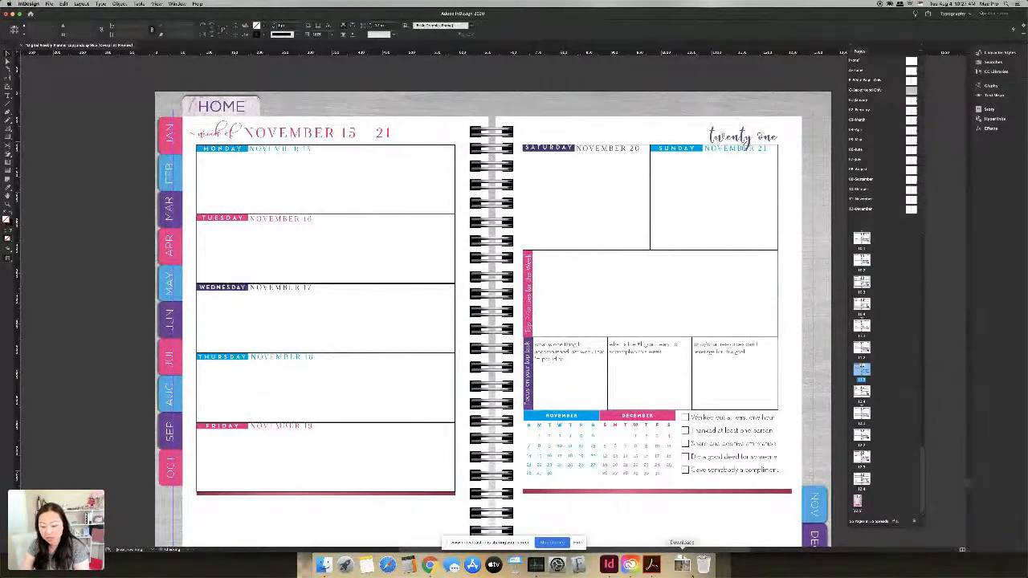
Step: Place a Downloads photo as a large frame over the left page's Monday–Wednesday boxes
left_click(682, 565)
left_click_drag(683, 536, 290, 200)
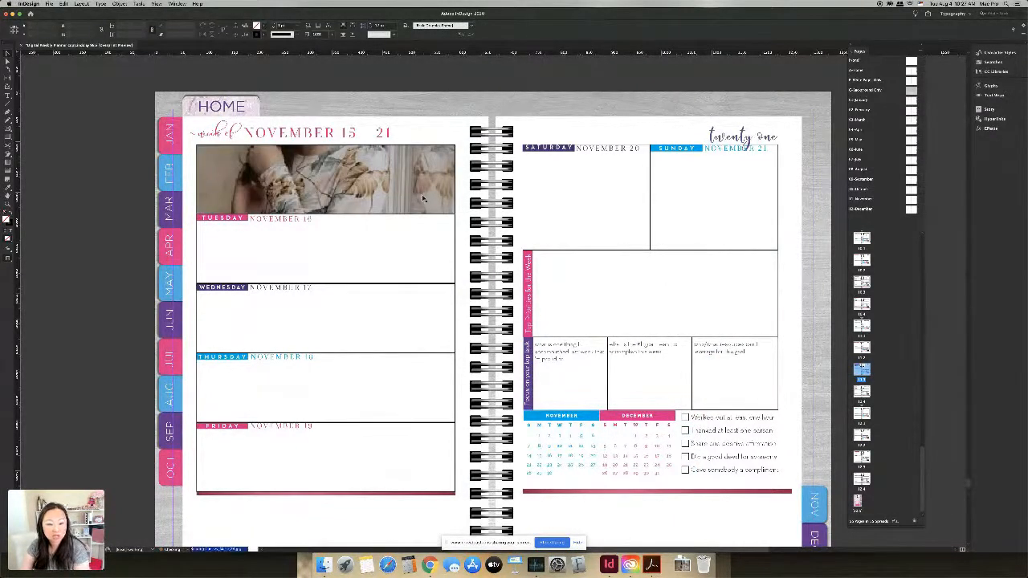
key("super+z")
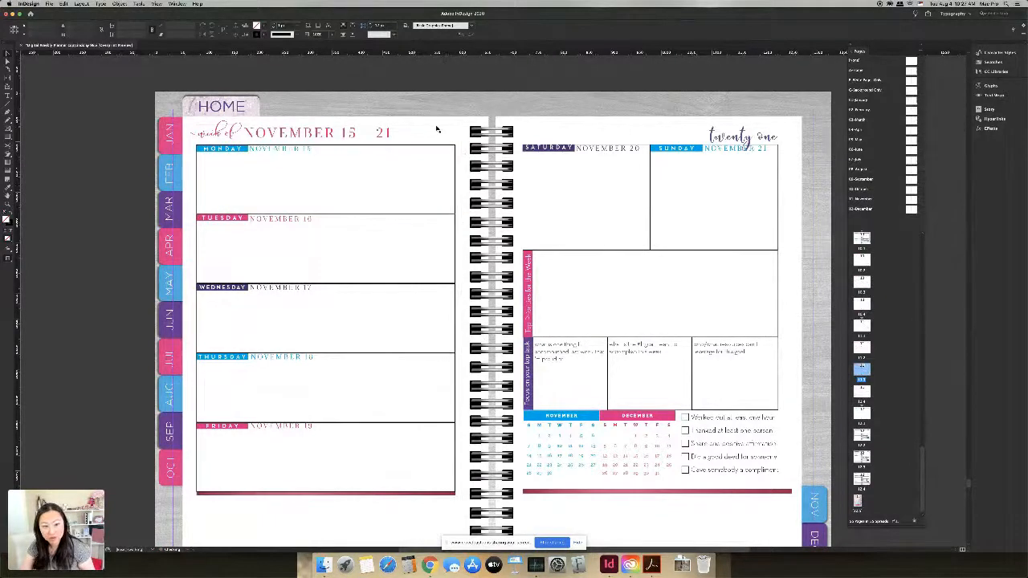
left_click(434, 132)
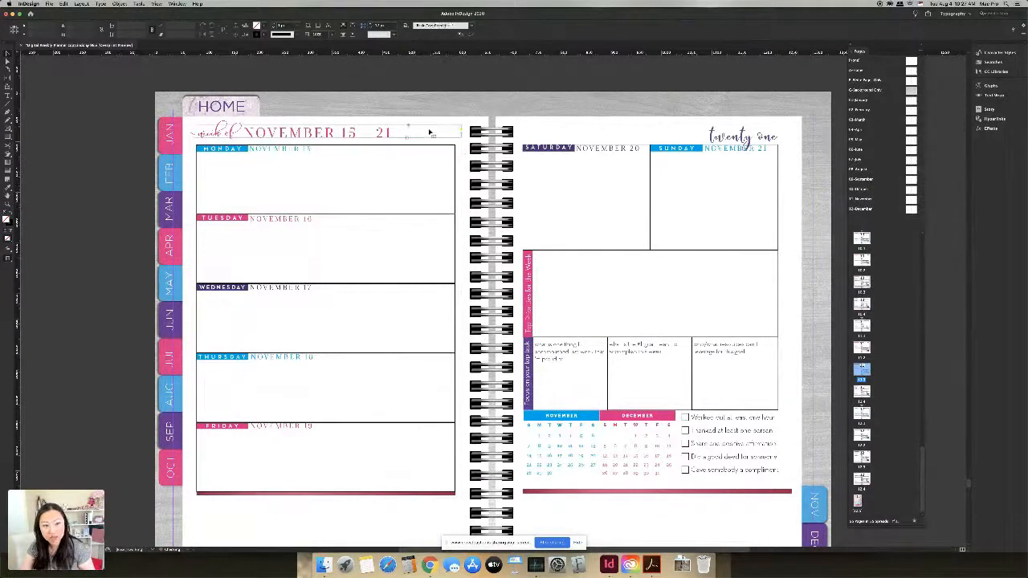
left_click(682, 566)
left_click_drag(682, 541, 187, 120)
key("super+z")
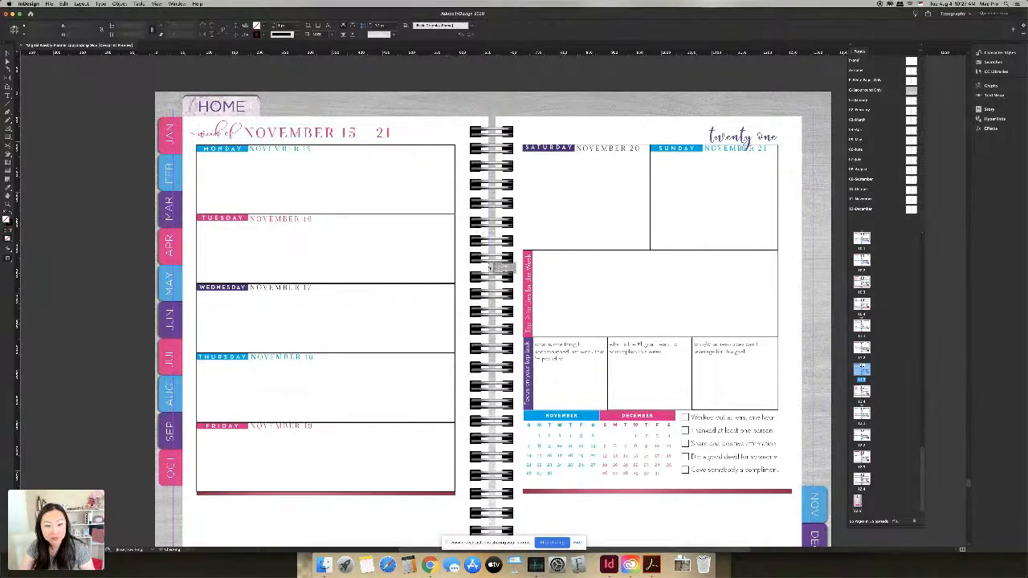
left_click_drag(490, 267, 488, 267)
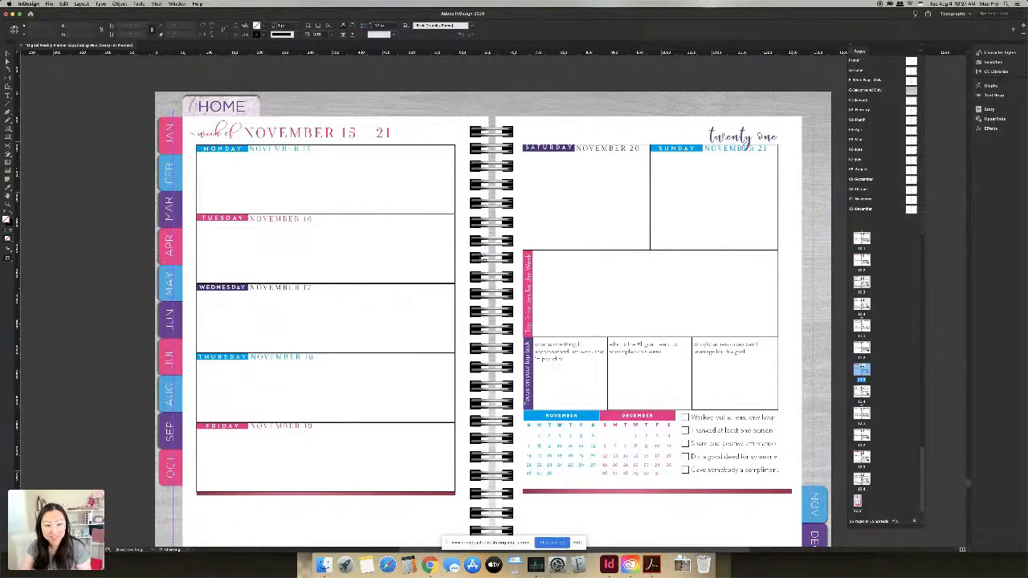
right_click(384, 158)
key("Escape")
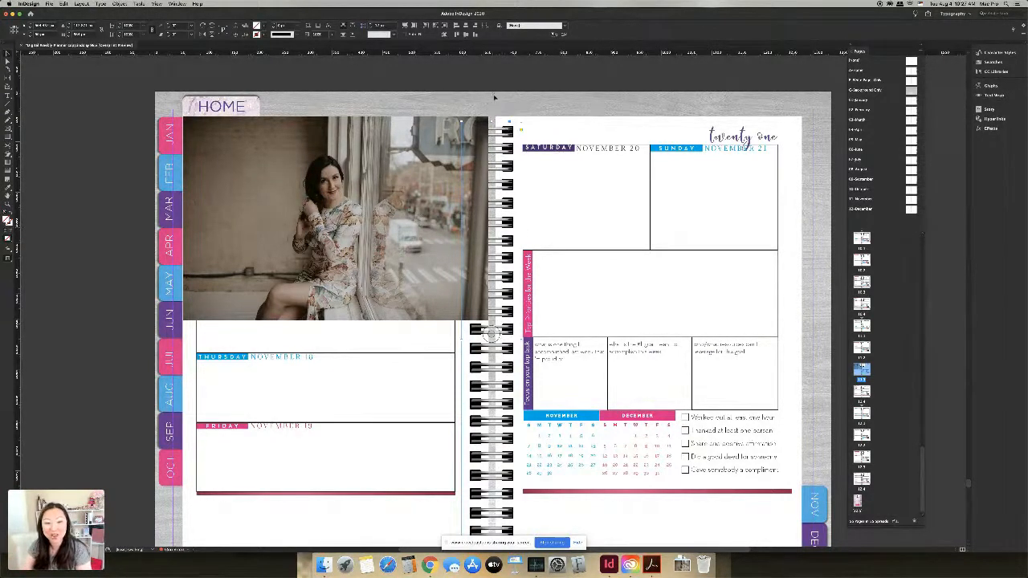
left_click(503, 171)
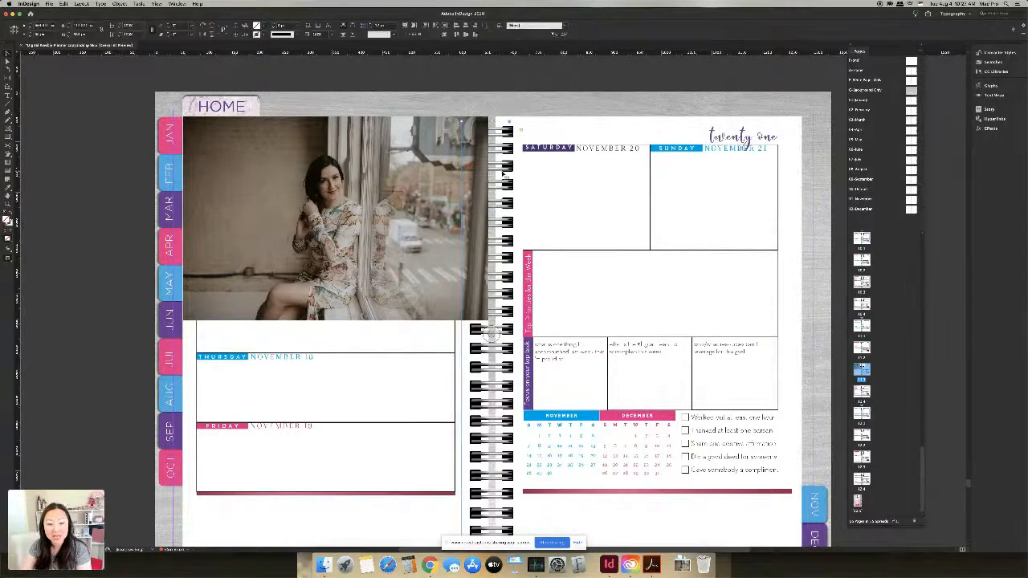
right_click(504, 172)
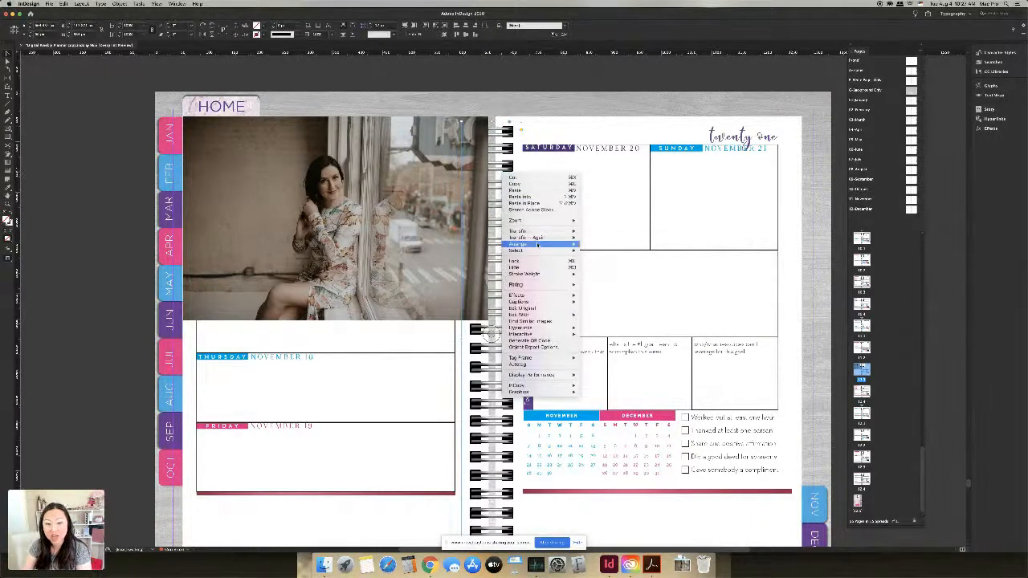
mouse_move(538, 244)
left_click(598, 245)
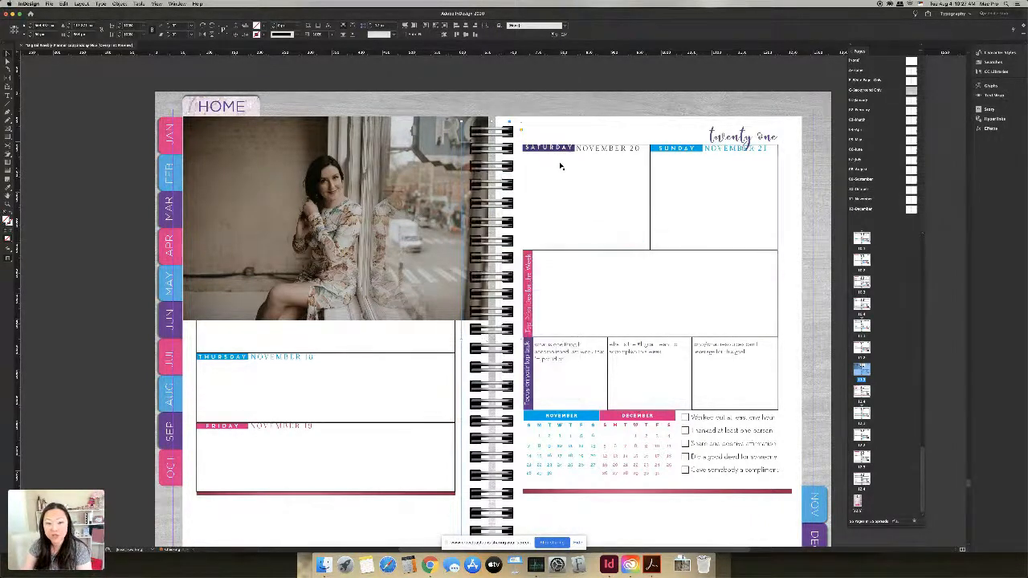
left_click(582, 129)
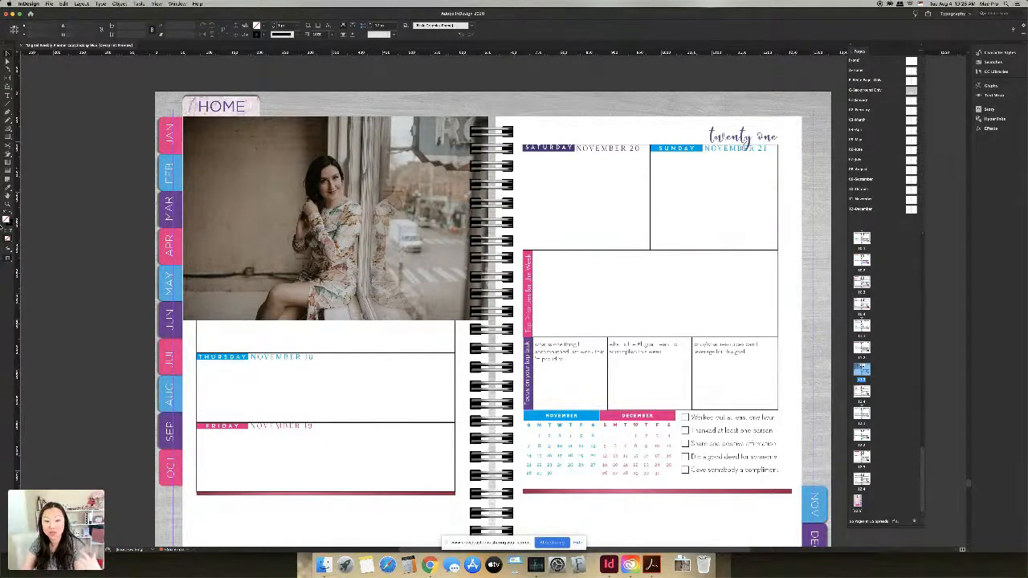
left_click(493, 391)
right_click(493, 391)
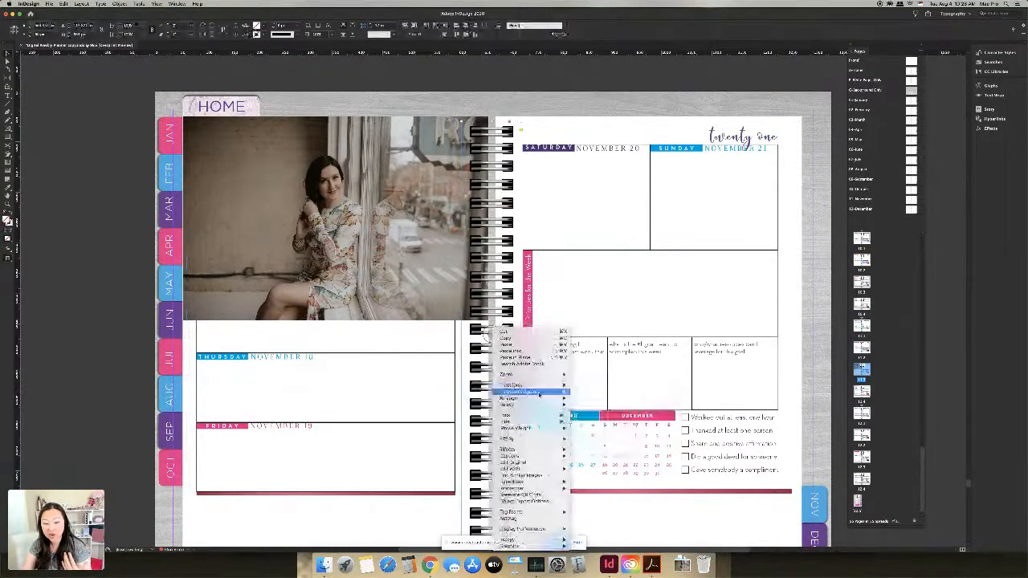
mouse_move(531, 399)
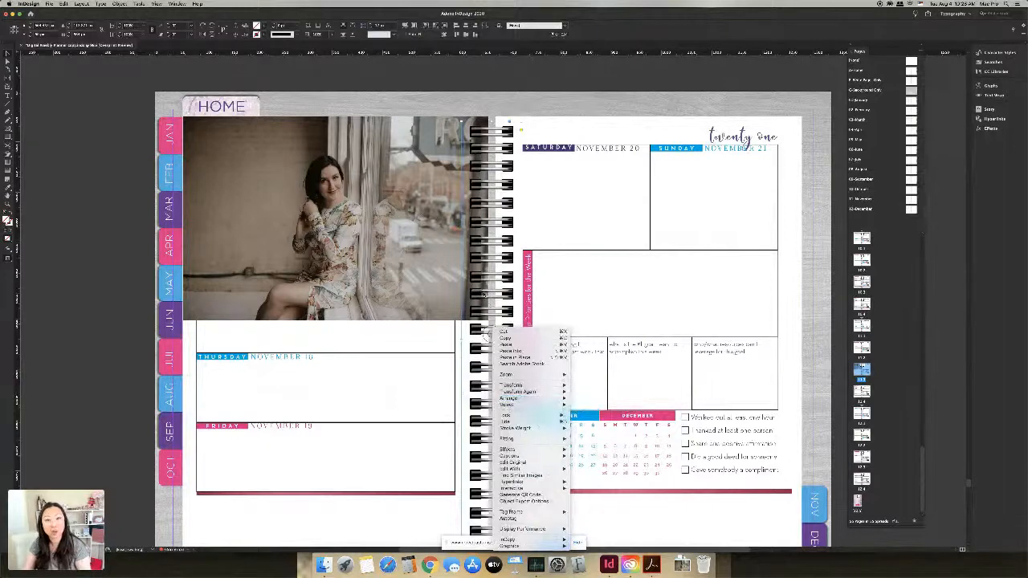
left_click(557, 161)
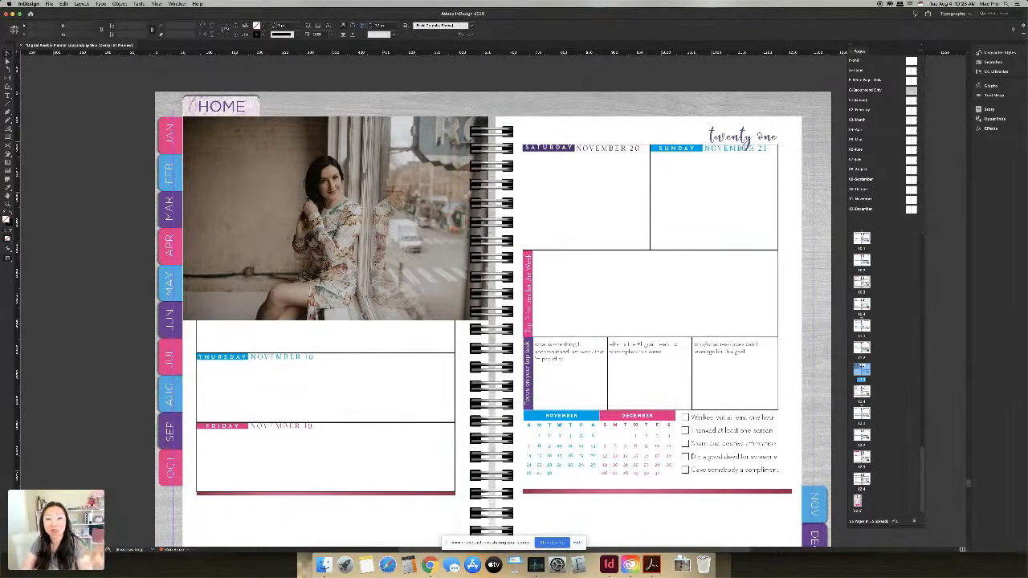
left_click(49, 4)
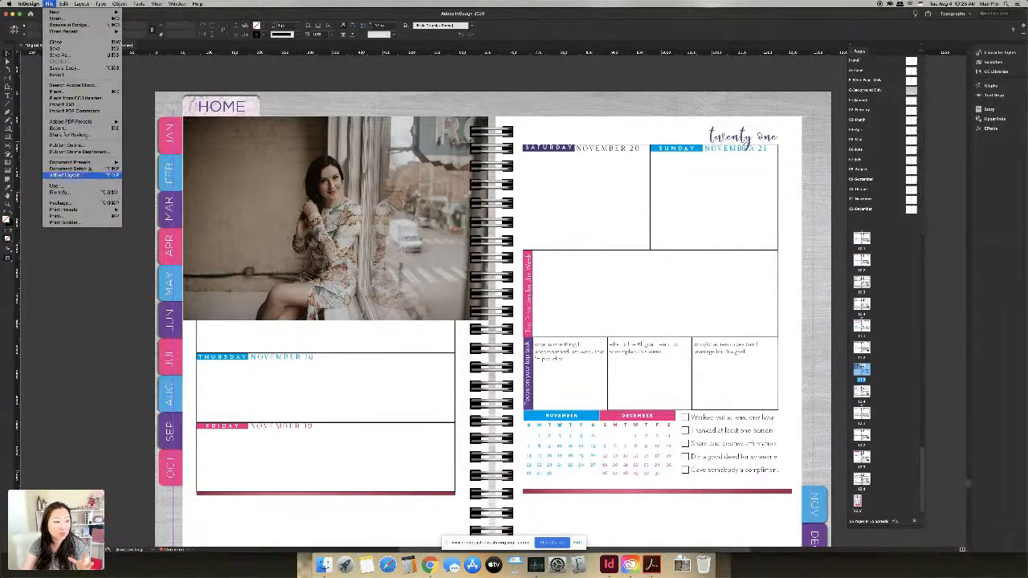
left_click(86, 130)
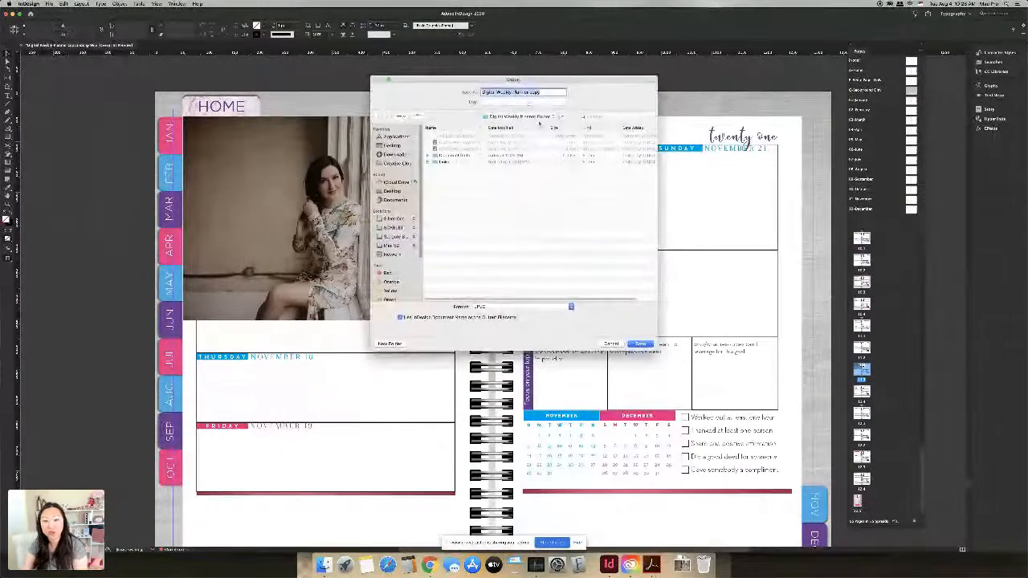
left_click(532, 119)
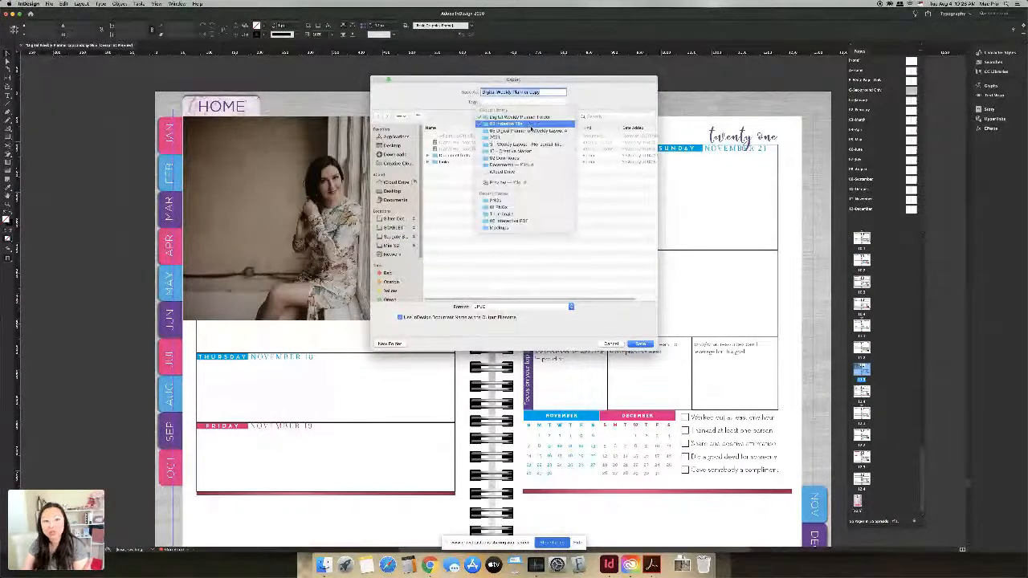
left_click(531, 124)
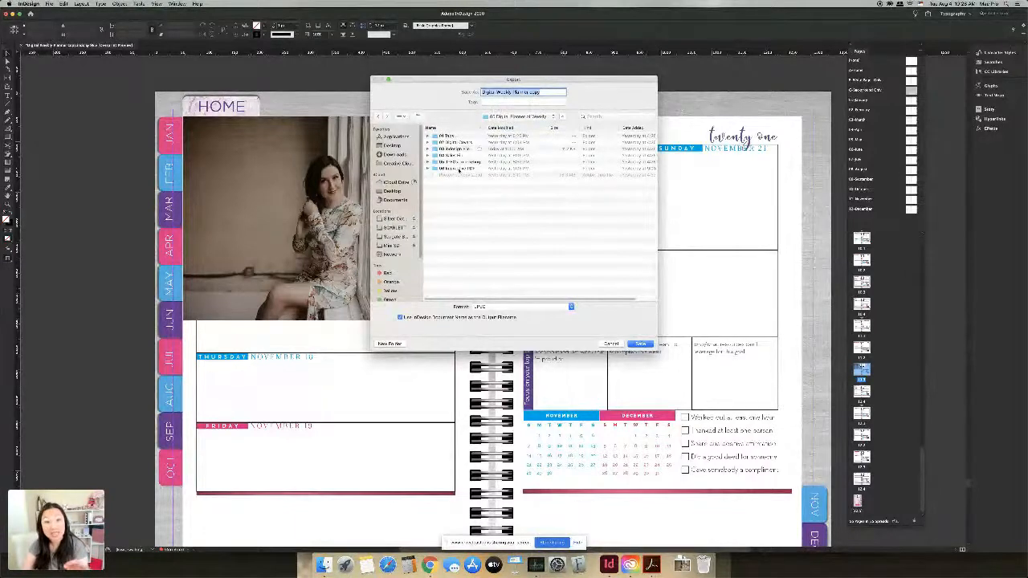
double_click(460, 169)
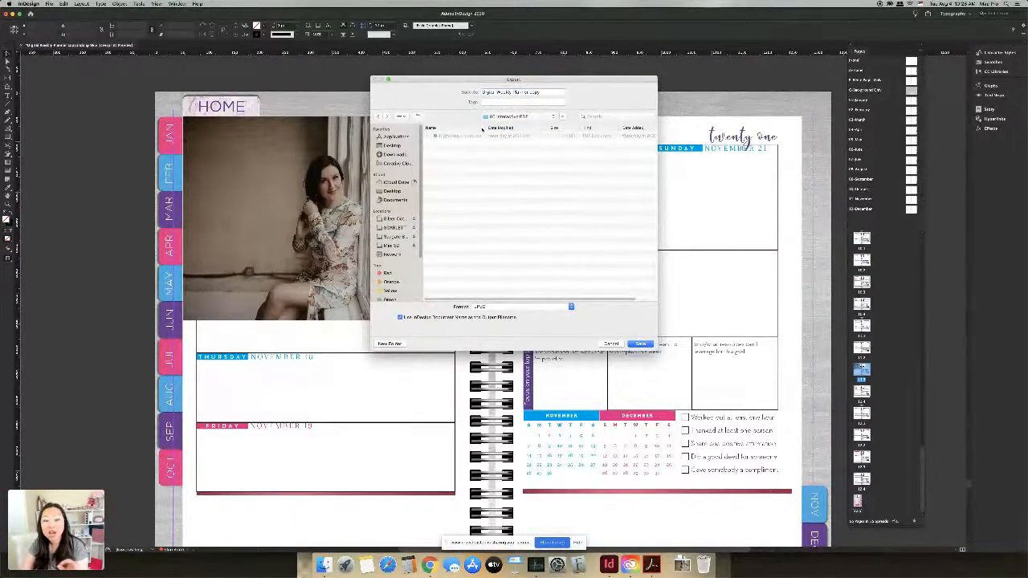
left_click_drag(486, 128, 535, 128)
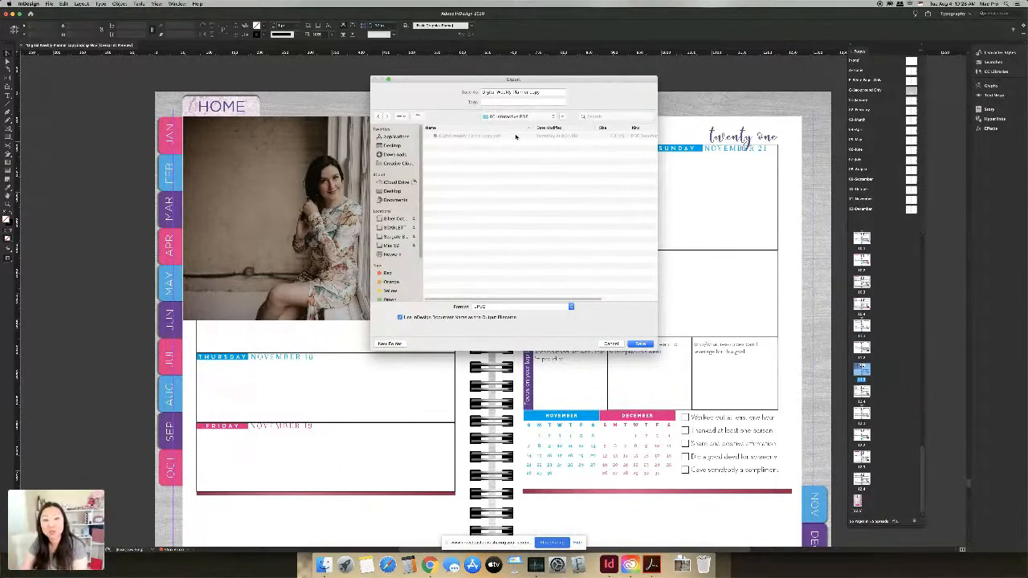
left_click(536, 92)
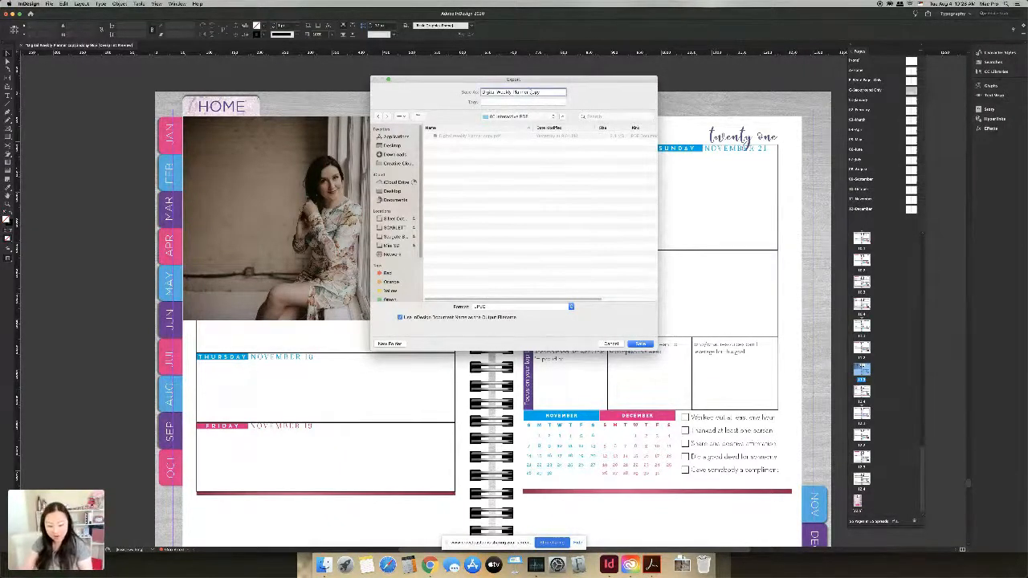
type("Interactive PD")
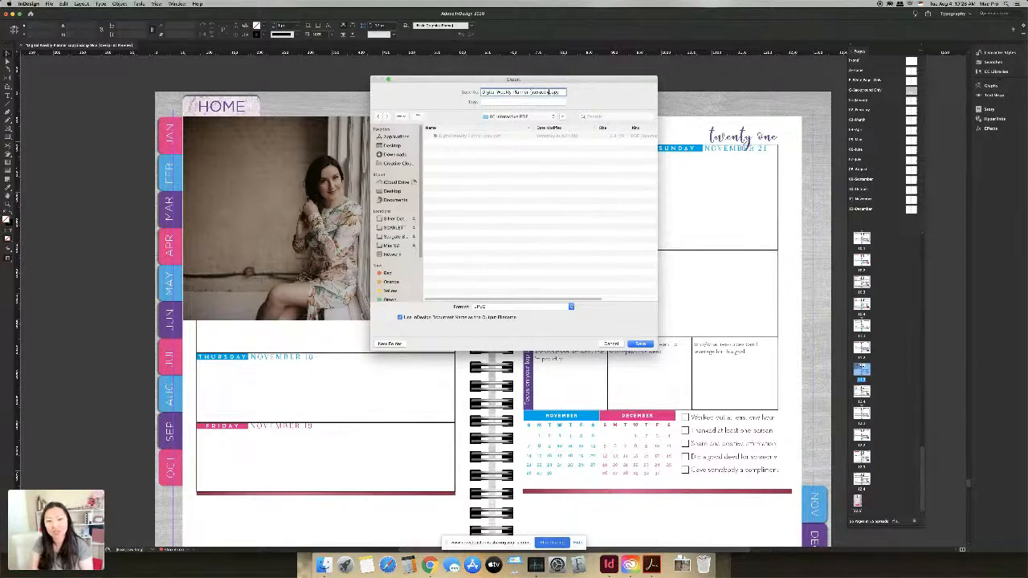
type("F")
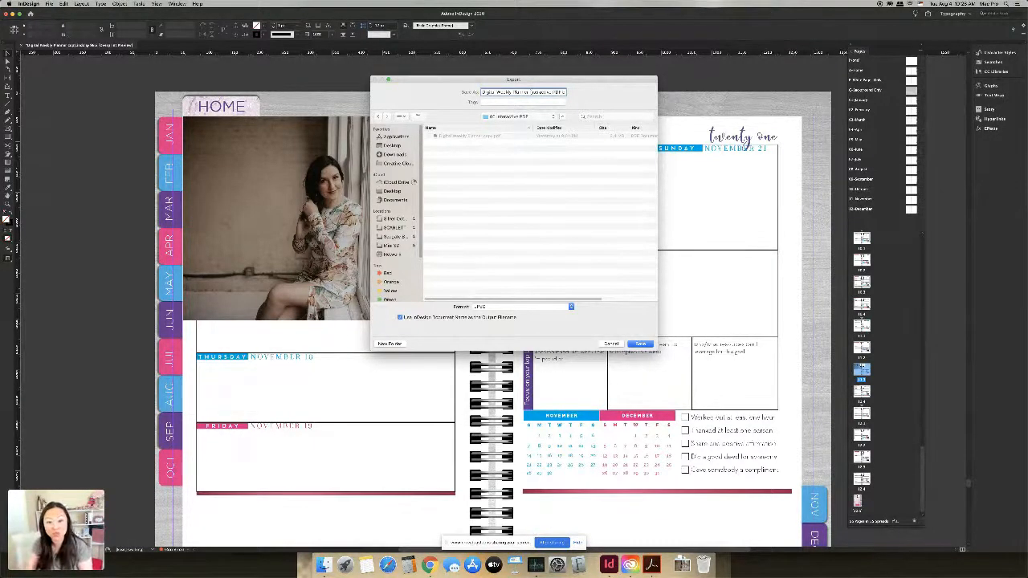
left_click(534, 307)
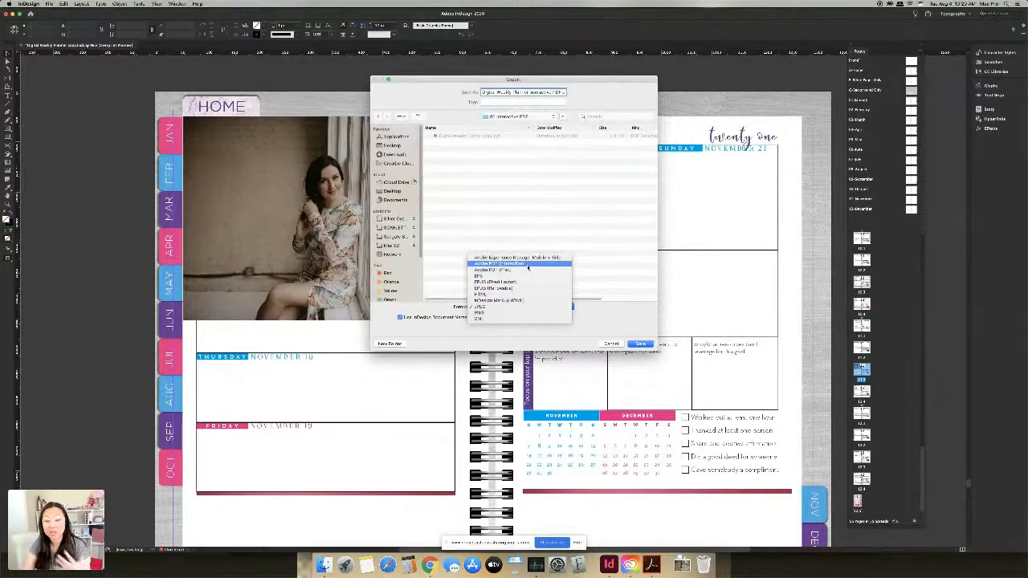
left_click(528, 266)
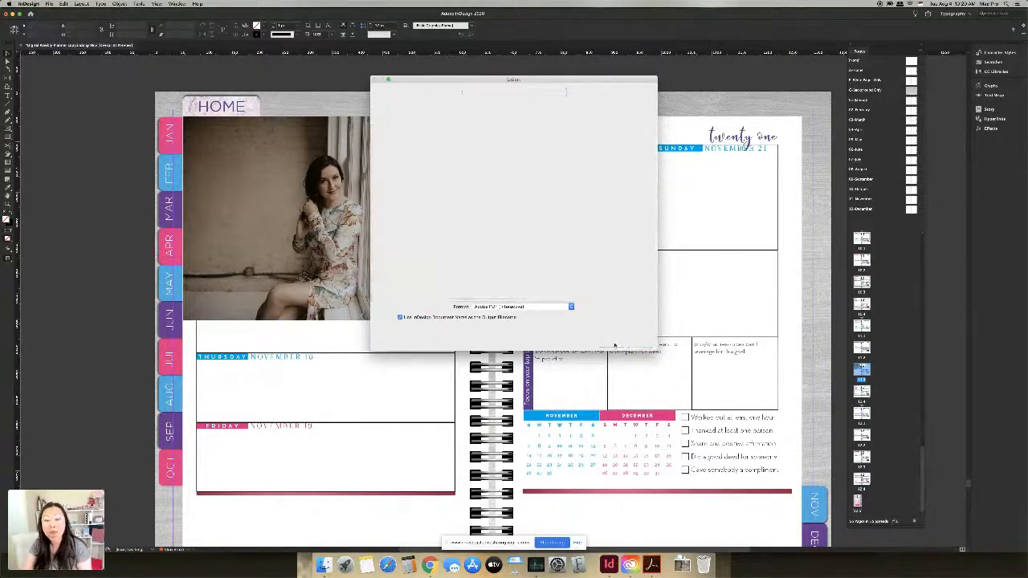
left_click(612, 344)
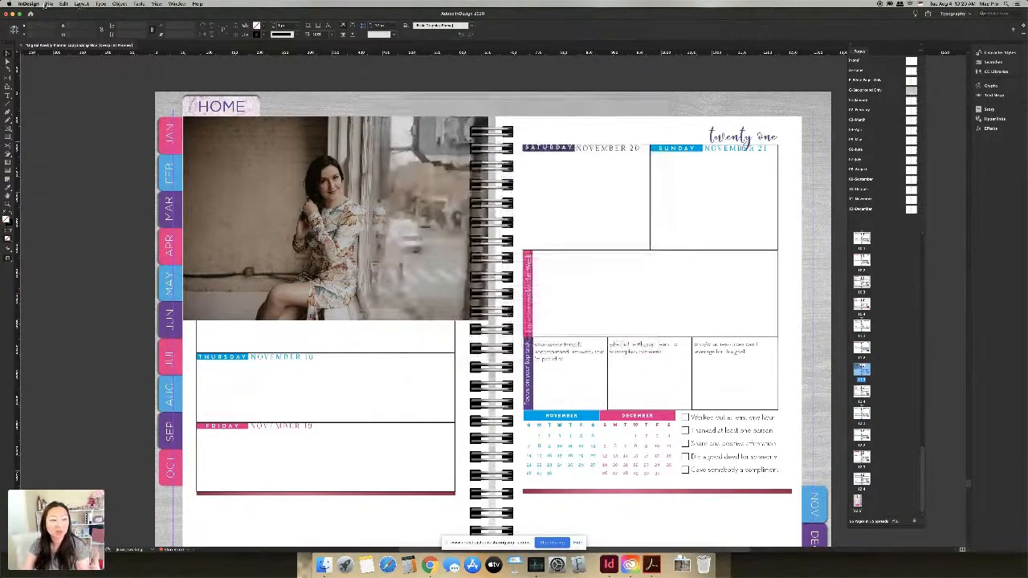
Step: Open the Package settings for the planner and cancel without creating a package
left_click(49, 3)
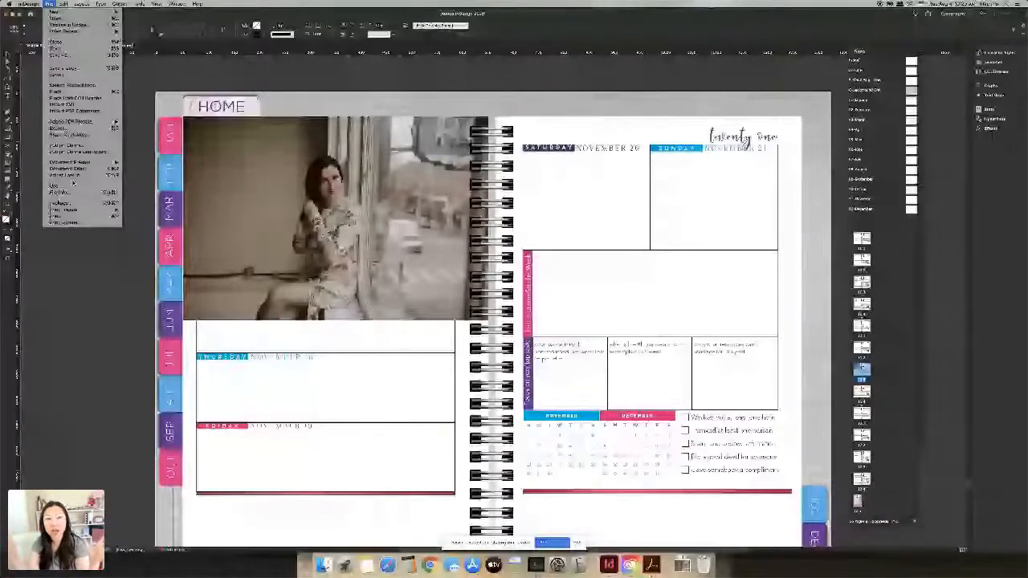
left_click(60, 202)
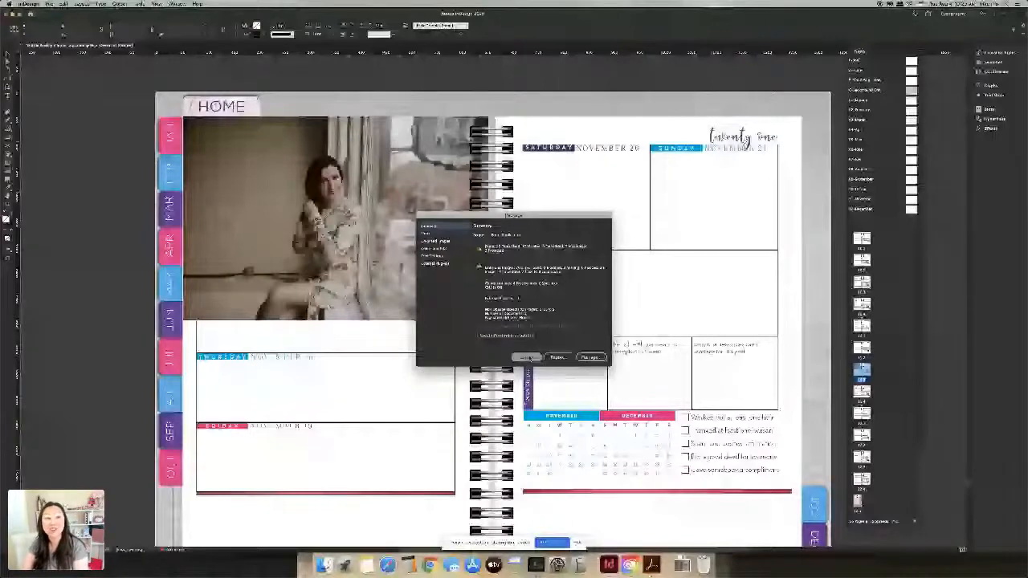
left_click(526, 358)
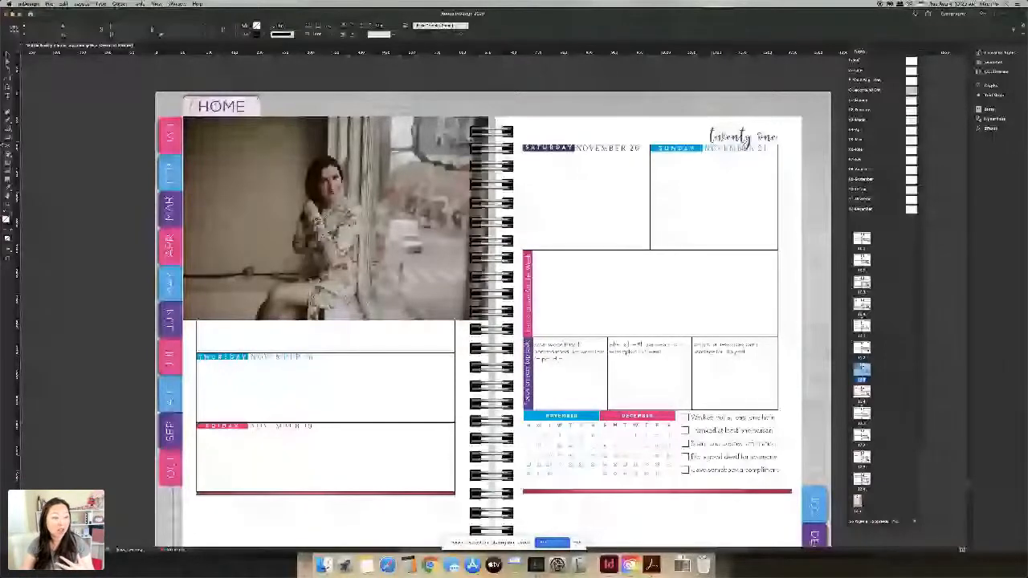
Step: Check the Export format list, cancel the export, and bring the Chrome webinar page forward
left_click(49, 4)
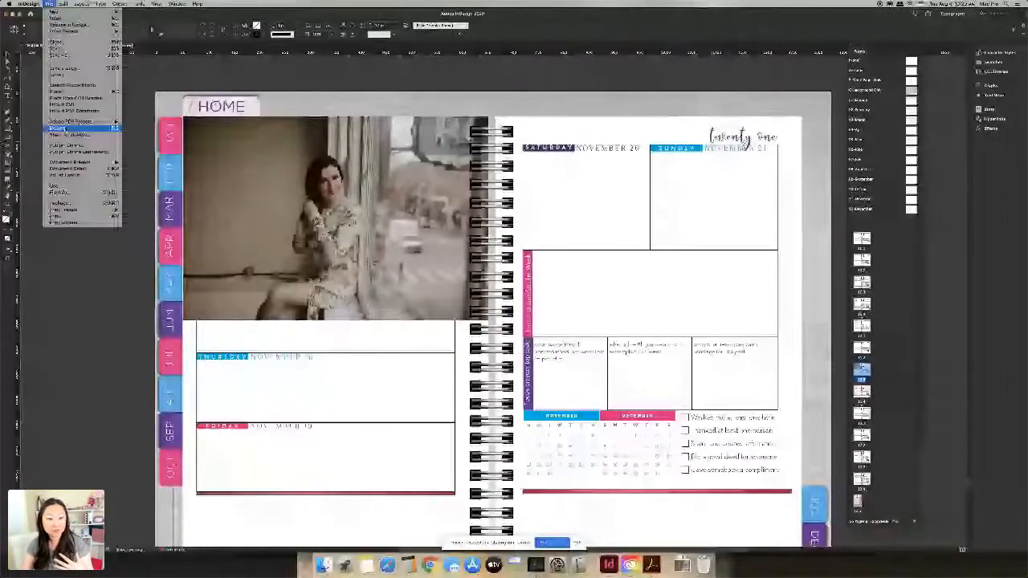
left_click(60, 129)
left_click(522, 306)
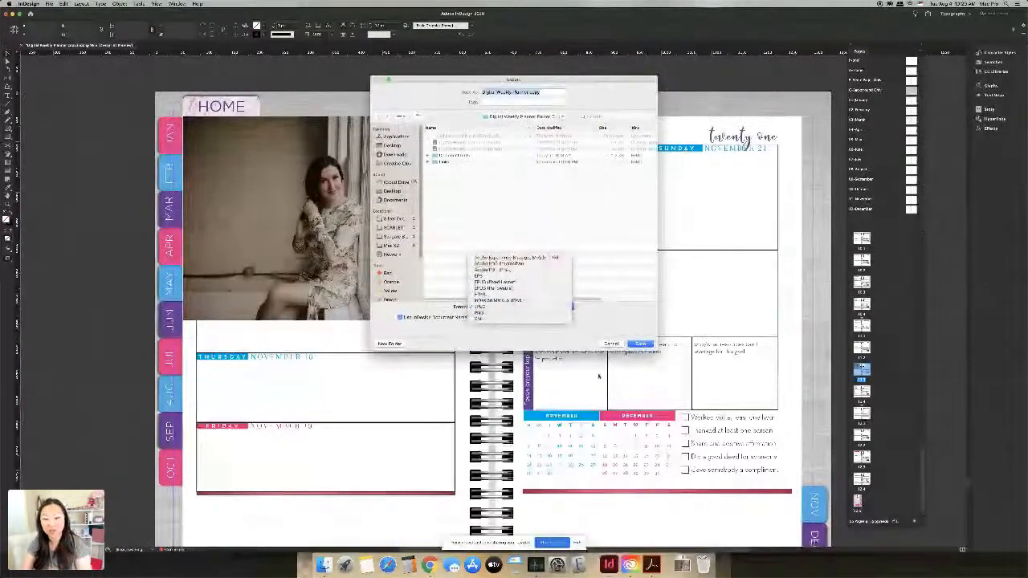
left_click(618, 345)
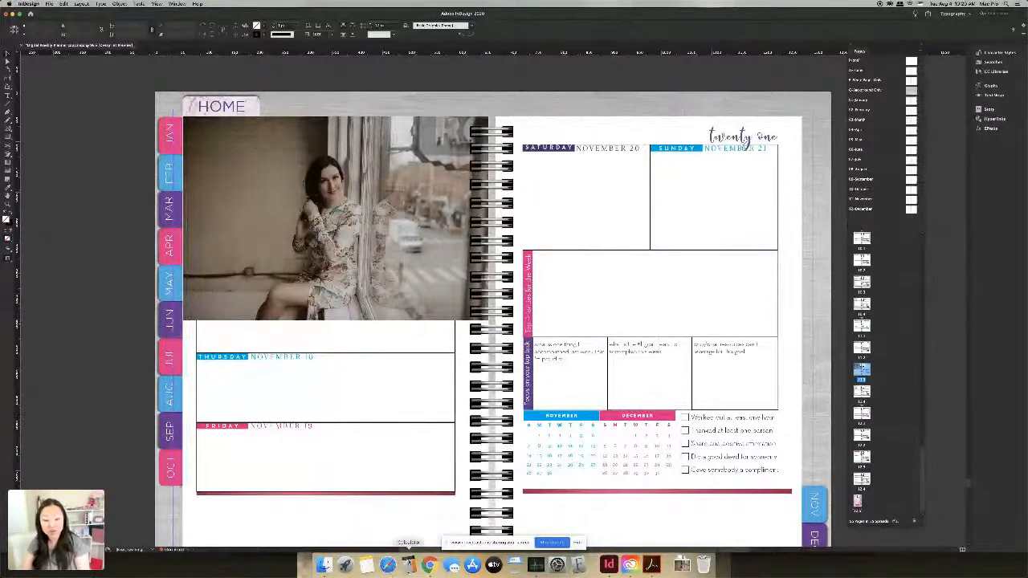
left_click(429, 565)
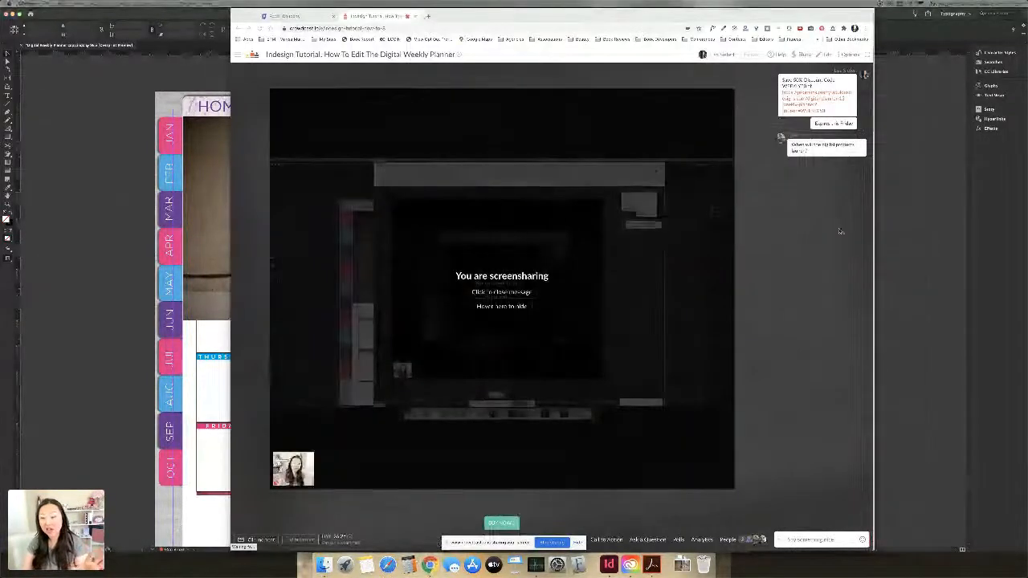